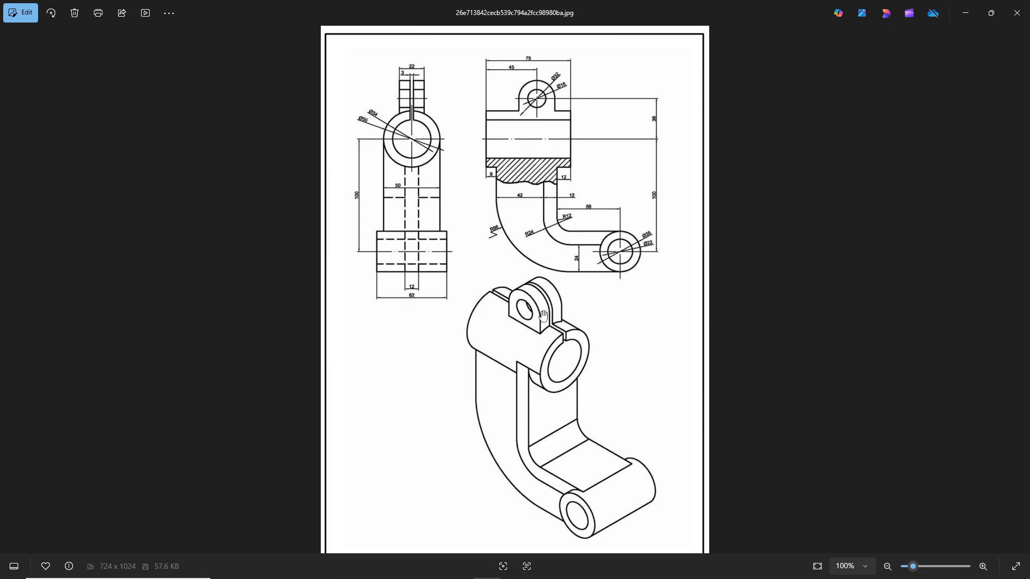
Switch to SOLIDWORKS, check the part's unit system, and consult the reference drawing
{"action": "key", "text": "alt+Tab"}
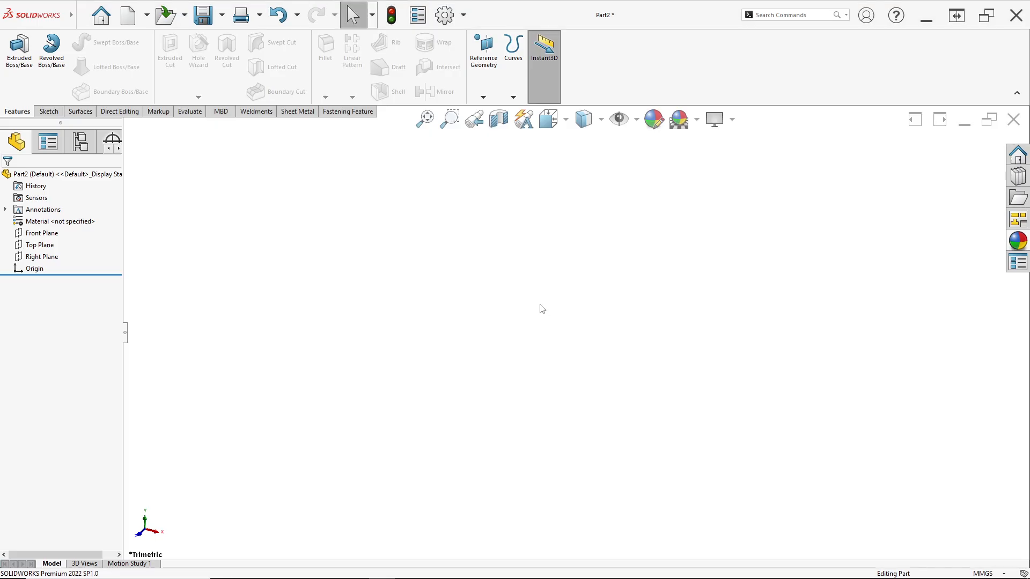
{"action": "left_click", "coordinate": [978, 573]}
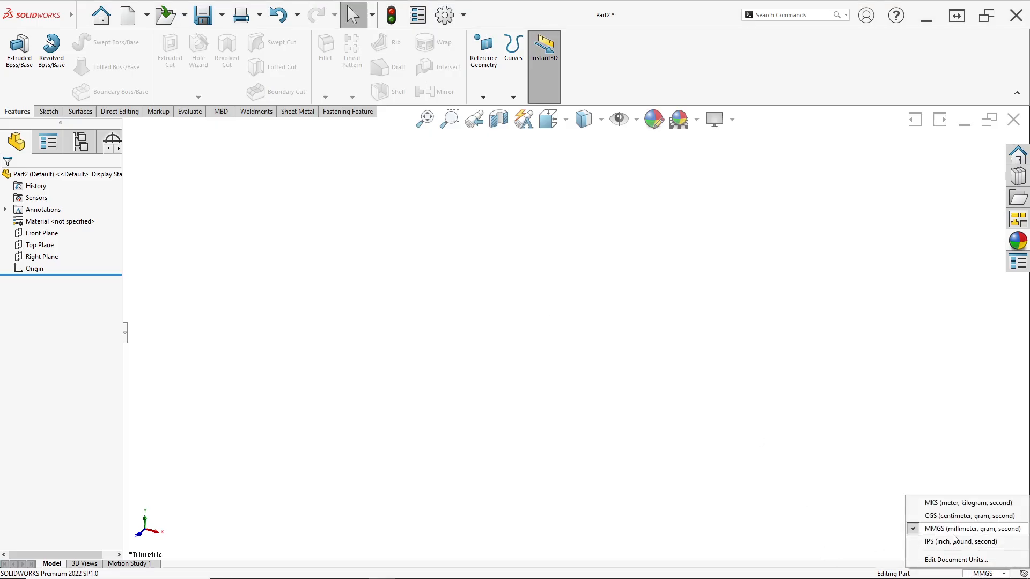
{"action": "left_click", "coordinate": [694, 468]}
{"action": "key", "text": "alt+Tab"}
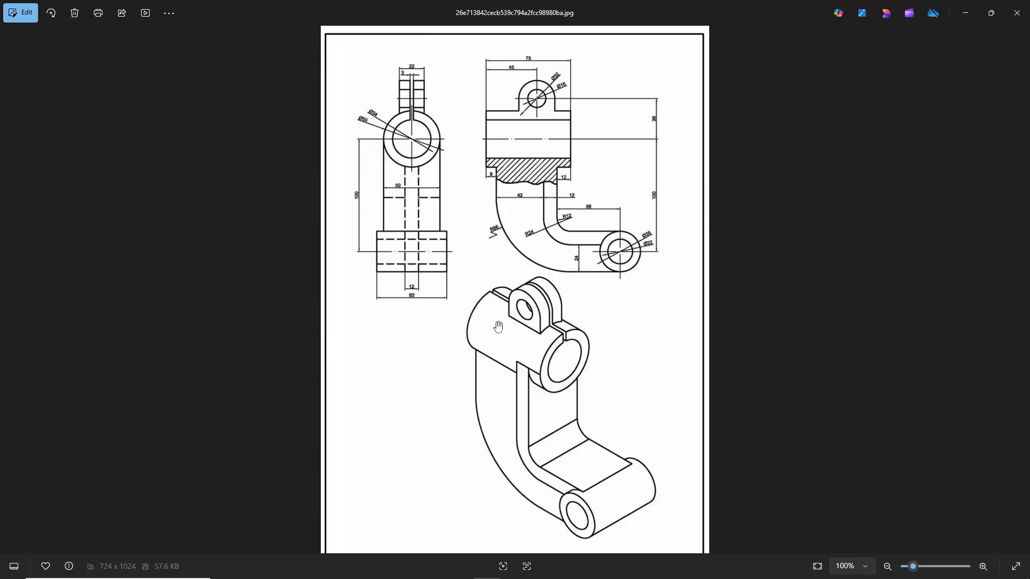
{"action": "key", "text": "alt+Tab"}
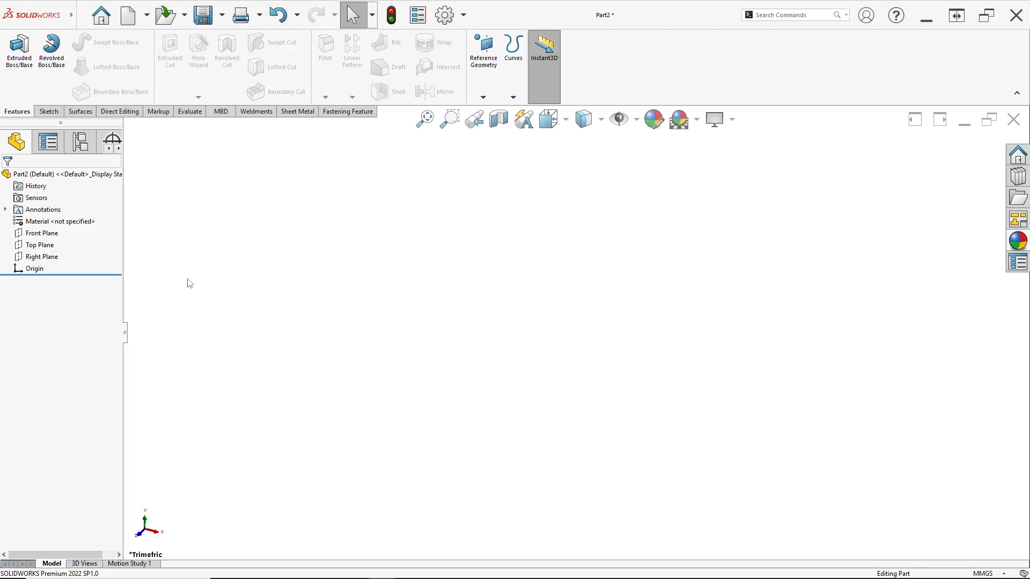
Start a sketch on the Front Plane and check the small ring's diameters in the reference drawing
{"action": "right_click", "coordinate": [24, 234]}
{"action": "left_click", "coordinate": [35, 220]}
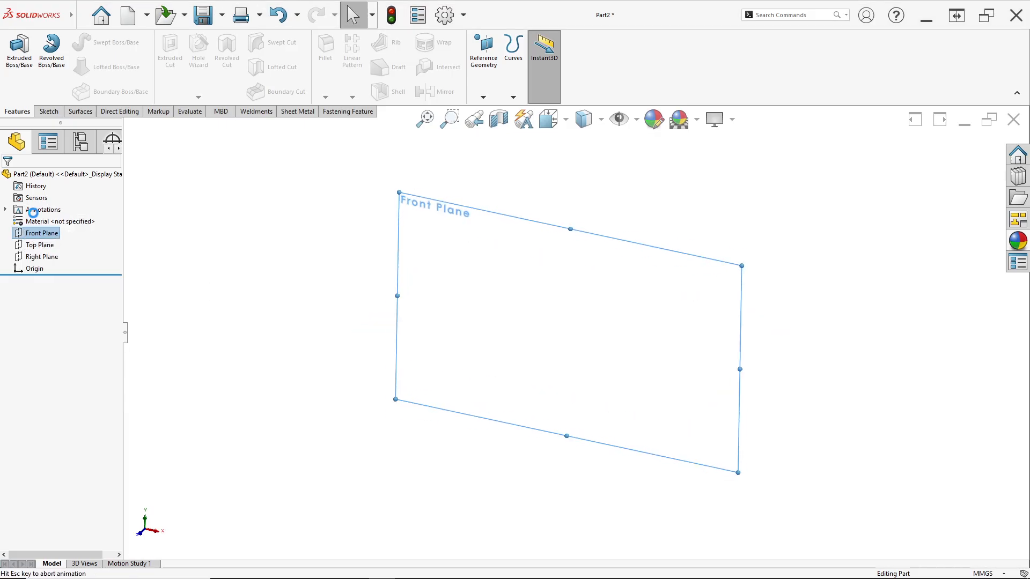
{"action": "key", "text": "alt+Tab"}
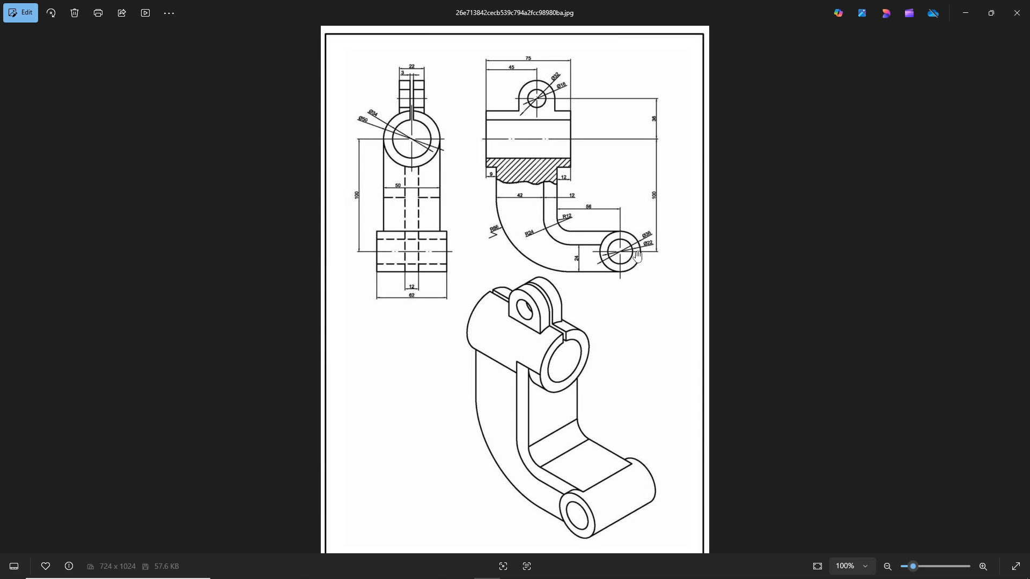
{"action": "scroll", "coordinate": [636, 255], "scroll_direction": "up", "scroll_amount": 5}
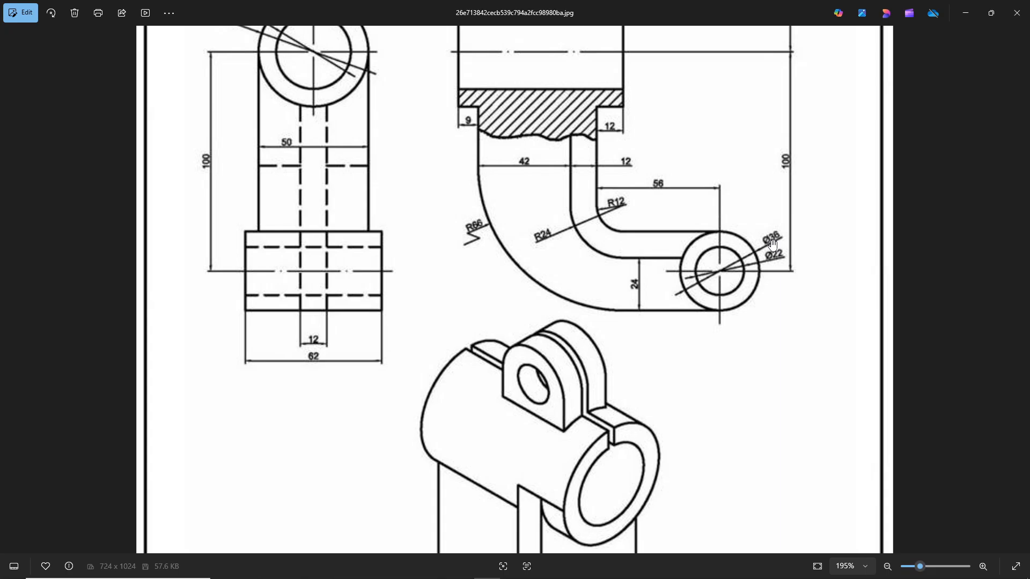
{"action": "key", "text": "alt+Tab"}
Sketch two concentric circles centred on the origin, about 96 mm and 154 mm in diameter
{"action": "left_click", "coordinate": [177, 49]}
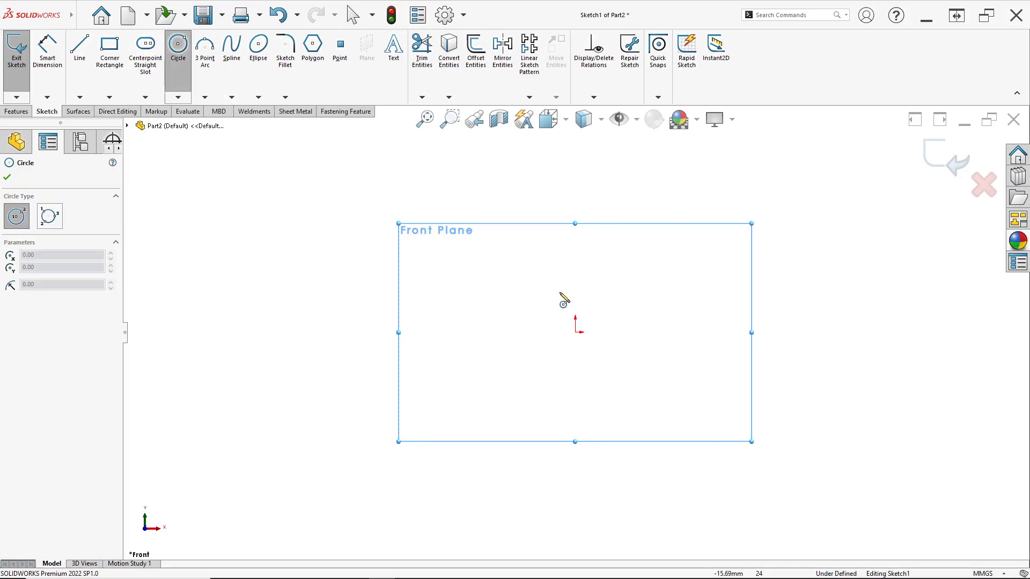
{"action": "left_click", "coordinate": [574, 332]}
{"action": "left_click", "coordinate": [643, 400]}
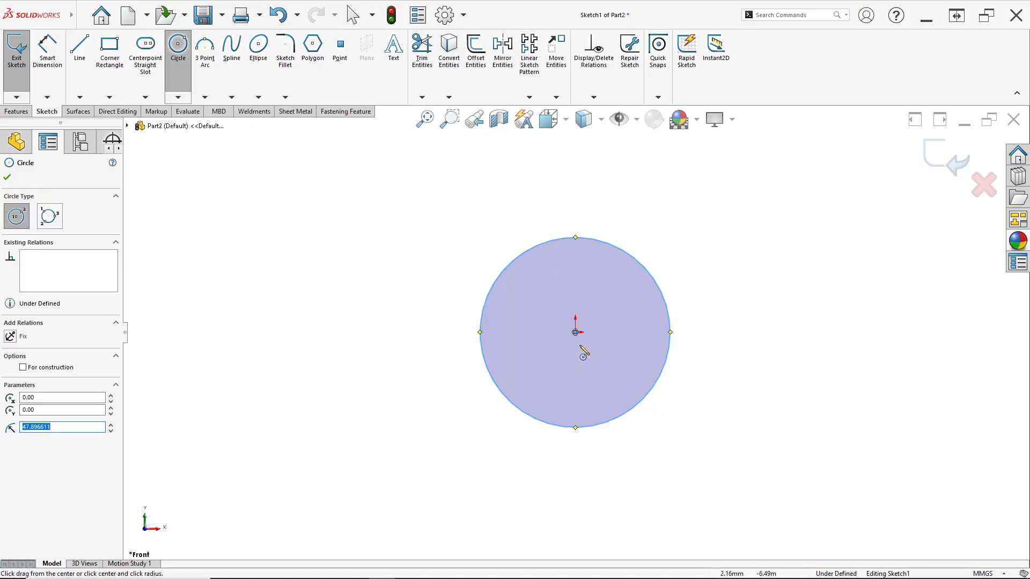
{"action": "left_click", "coordinate": [575, 332]}
{"action": "left_click", "coordinate": [683, 440]}
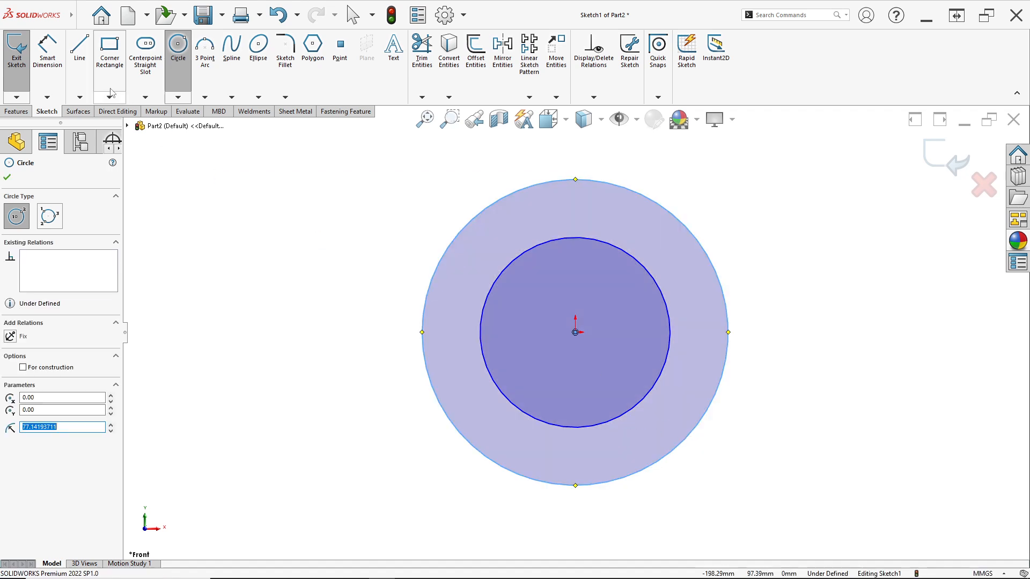
Dimension the inner circle's diameter as 22 mm and the outer circle's diameter as 36 mm
{"action": "left_click", "coordinate": [62, 64]}
{"action": "left_click", "coordinate": [666, 366]}
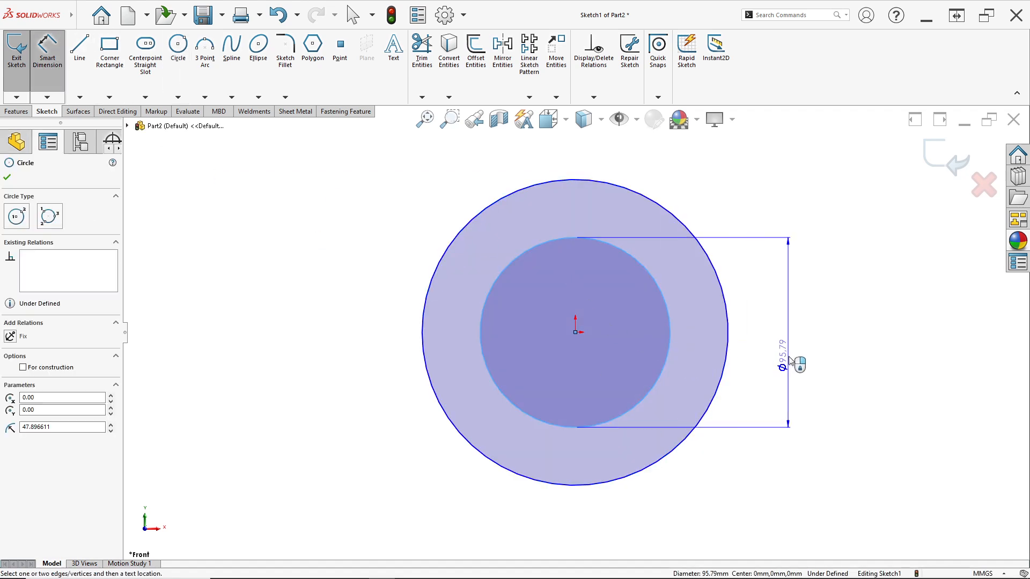
{"action": "left_click", "coordinate": [788, 360]}
{"action": "type", "text": "22"}
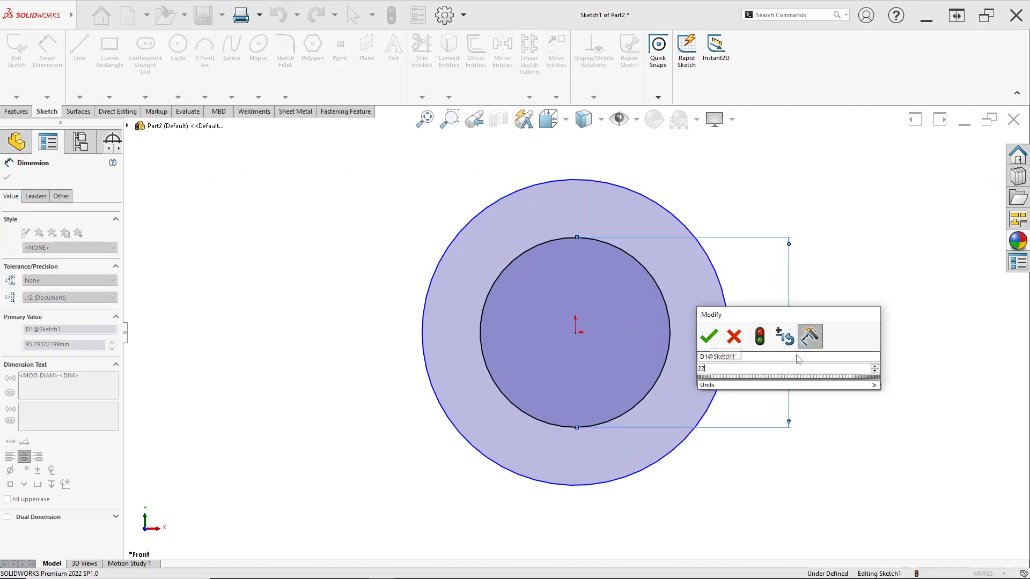
{"action": "key", "text": "Return"}
{"action": "left_click", "coordinate": [732, 333]}
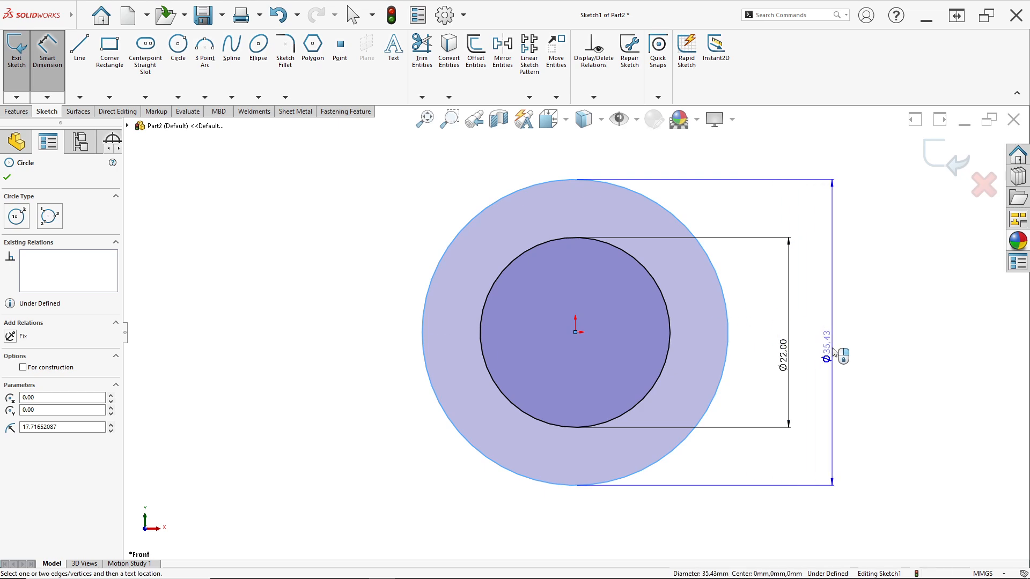
{"action": "left_click", "coordinate": [833, 354]}
{"action": "type", "text": "36"}
{"action": "key", "text": "Return"}
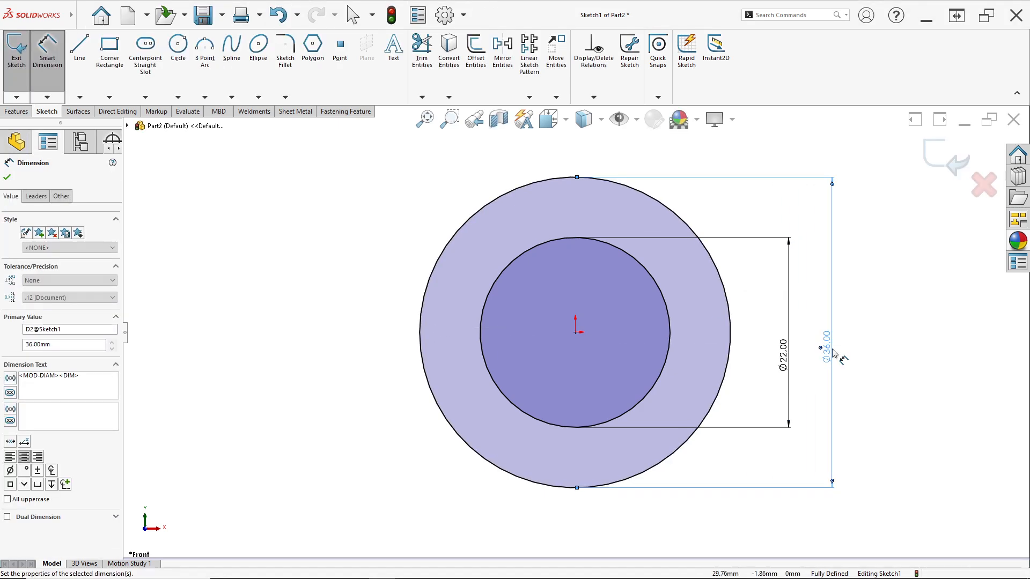
Sketch a horizontal line about 41 mm long leftward from the outer circle's top point, continuing into a vertical line about 63 mm upward
{"action": "key", "text": "alt+Tab"}
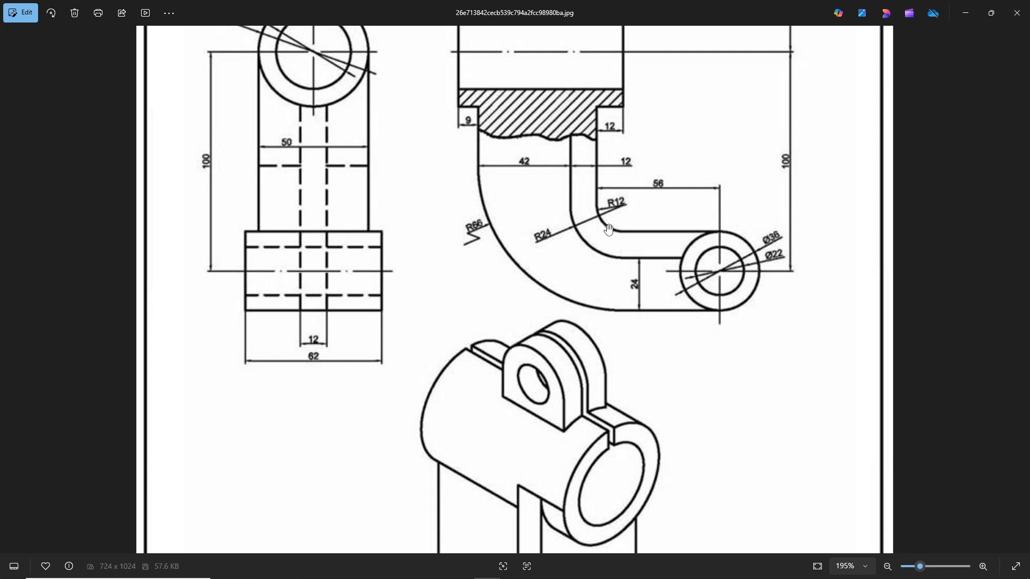
{"action": "key", "text": "alt+Tab"}
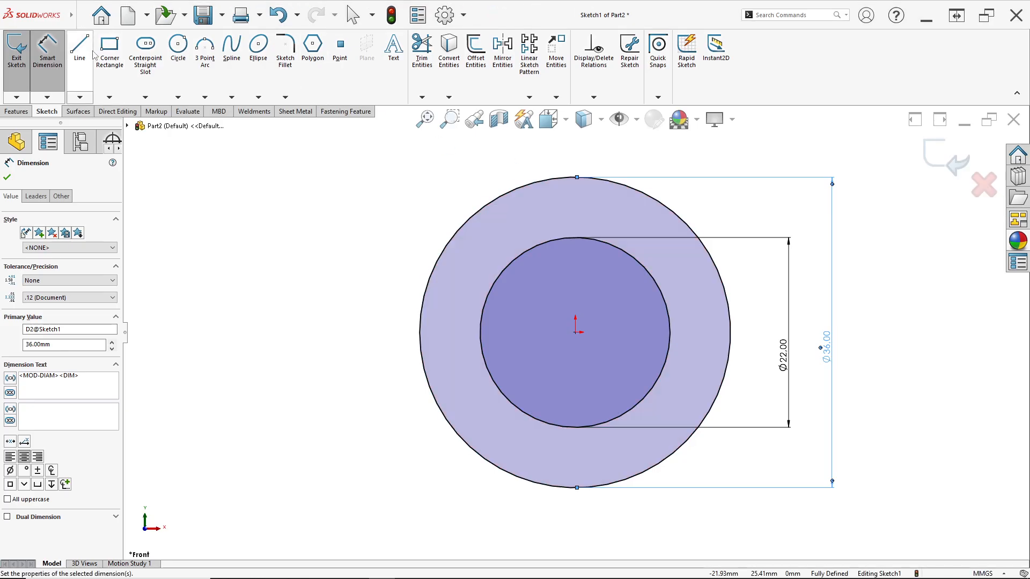
{"action": "key", "text": "l"}
{"action": "scroll", "coordinate": [574, 332], "scroll_direction": "up", "scroll_amount": 2}
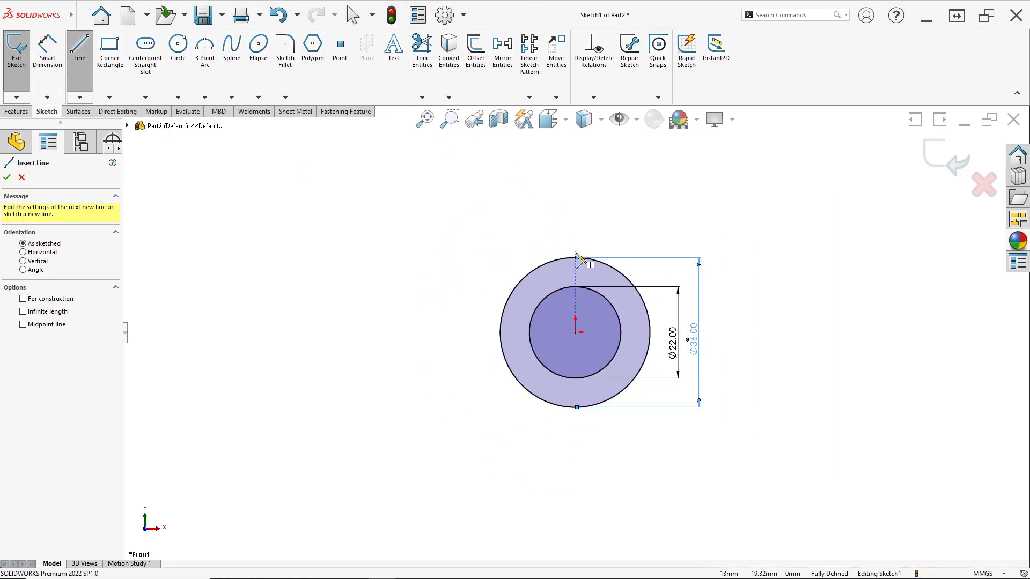
{"action": "left_click", "coordinate": [575, 257]}
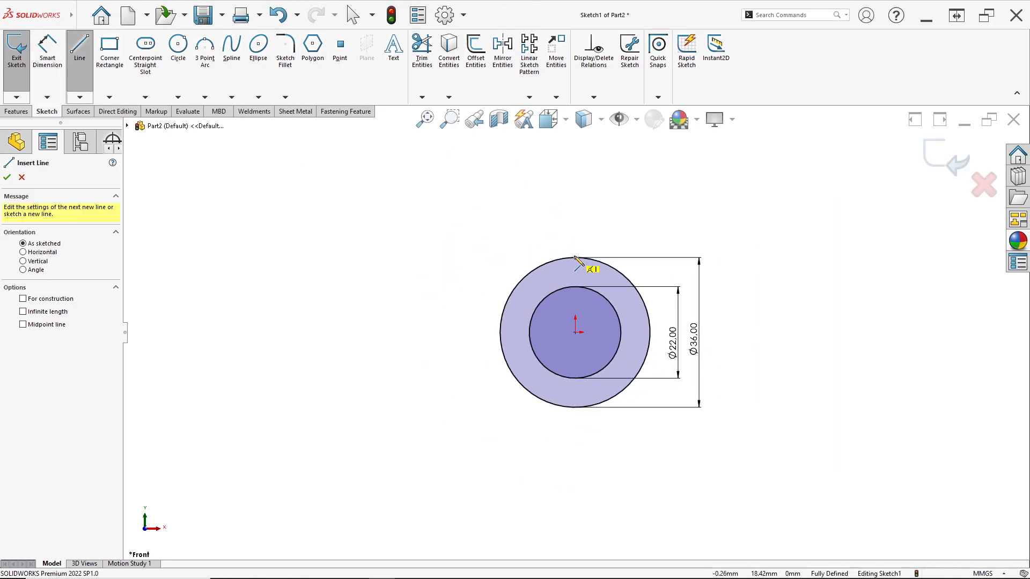
{"action": "left_click", "coordinate": [402, 258]}
{"action": "scroll", "coordinate": [418, 177], "scroll_direction": "up", "scroll_amount": 2}
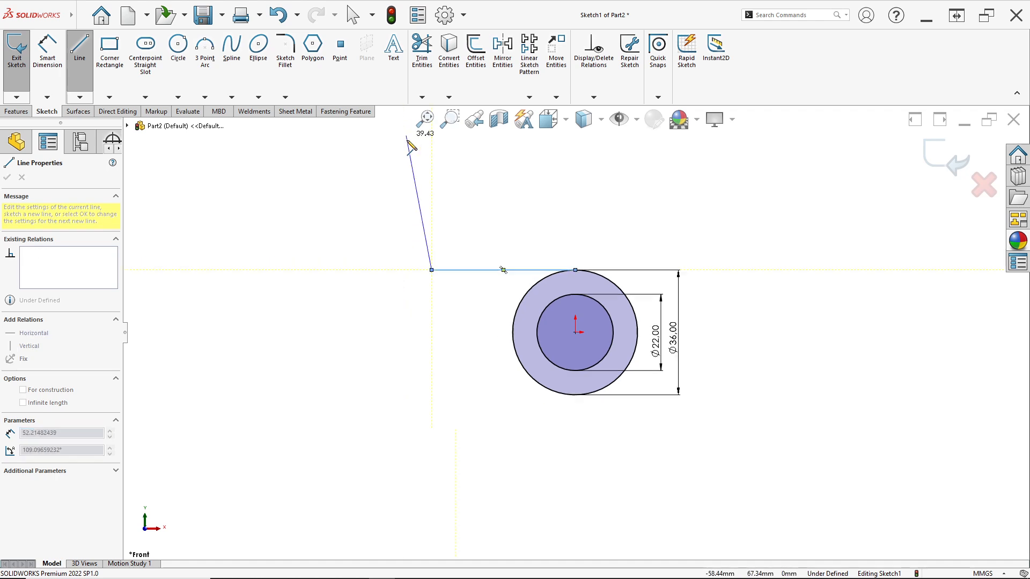
{"action": "left_click", "coordinate": [475, 136]}
{"action": "scroll", "coordinate": [486, 221], "scroll_direction": "down", "scroll_amount": 2}
{"action": "key", "text": "Escape"}
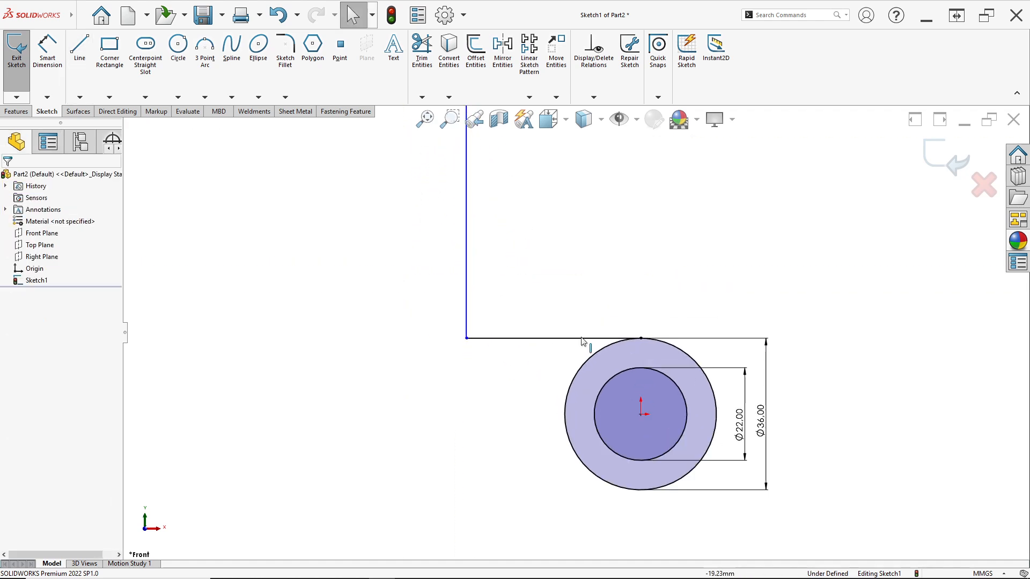
Make the horizontal line tangent to the outer circle
{"action": "left_click", "coordinate": [583, 338]}
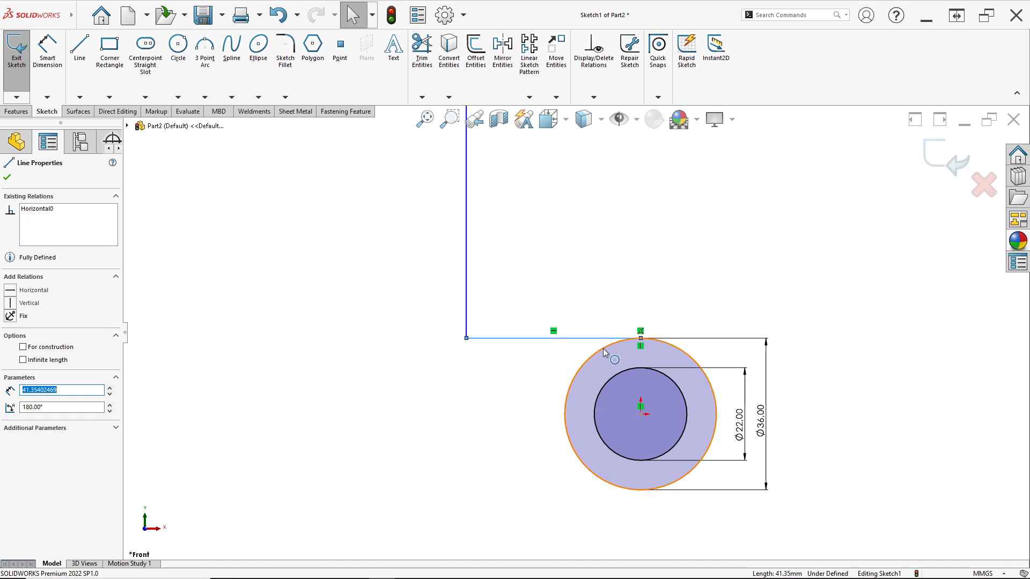
{"action": "left_click", "coordinate": [609, 351], "text": "ctrl"}
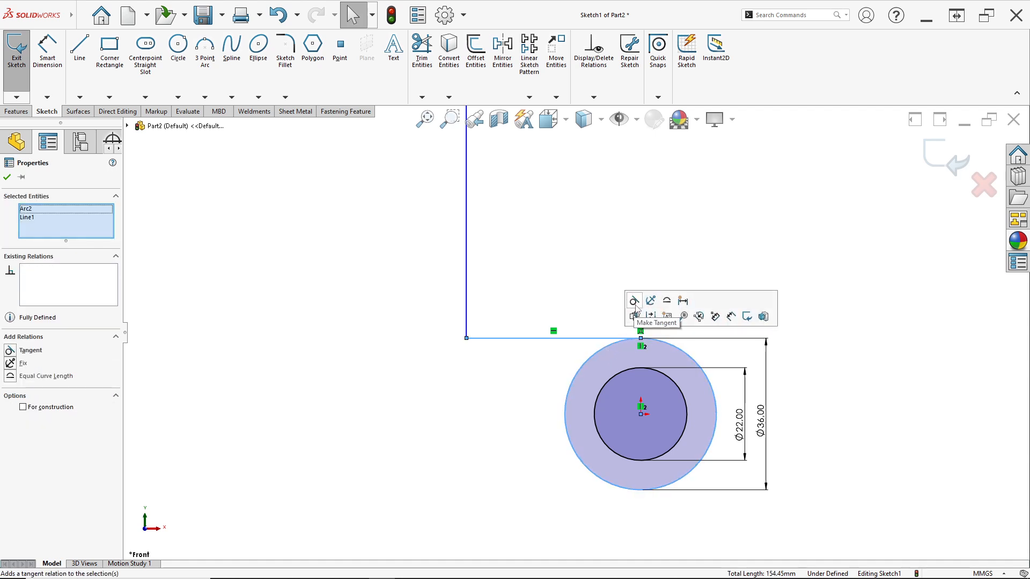
{"action": "left_click", "coordinate": [633, 303]}
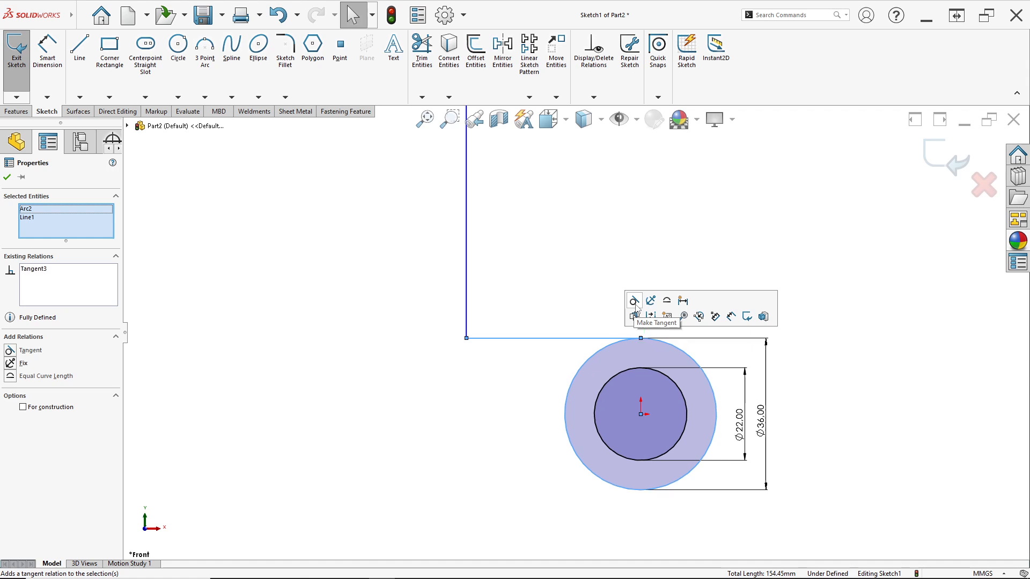
{"action": "left_click", "coordinate": [575, 308]}
{"action": "scroll", "coordinate": [575, 317], "scroll_direction": "up", "scroll_amount": 2}
{"action": "scroll", "coordinate": [730, 288], "scroll_direction": "down", "scroll_amount": 2}
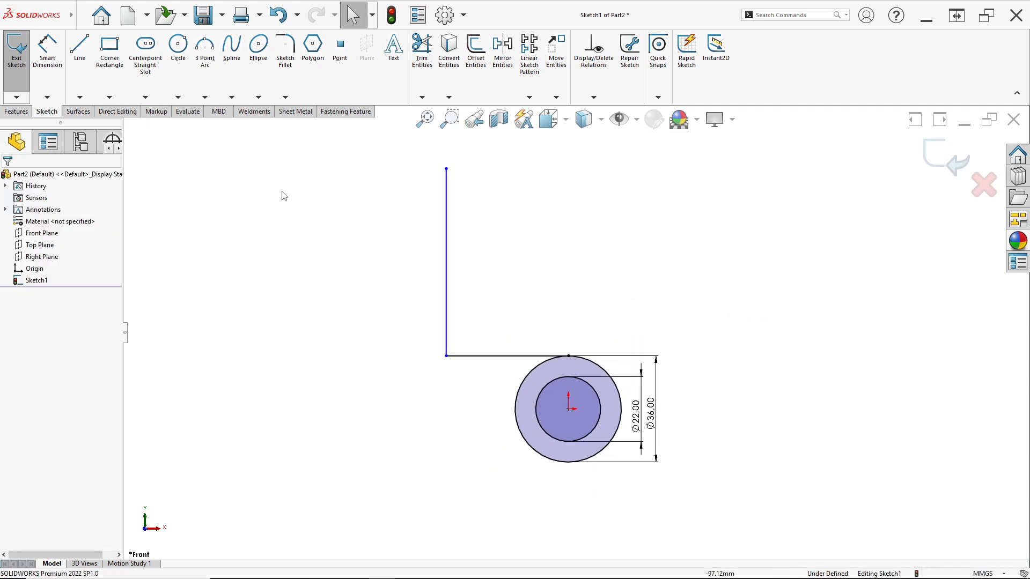
Dimension the horizontal distance between the vertical line and the circles' centre as 56 mm, following the reference drawing
{"action": "left_click", "coordinate": [47, 49]}
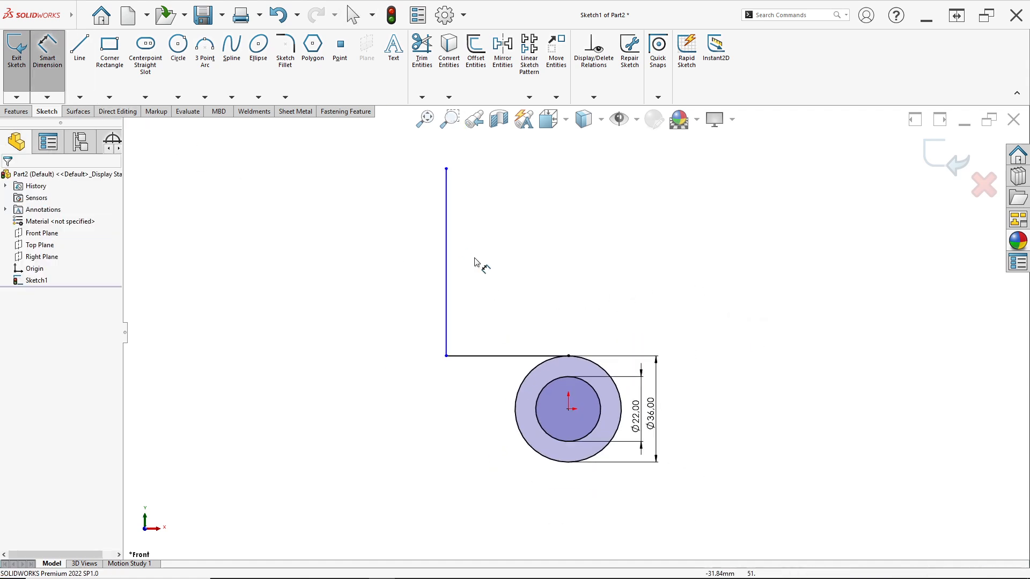
{"action": "left_click", "coordinate": [445, 287]}
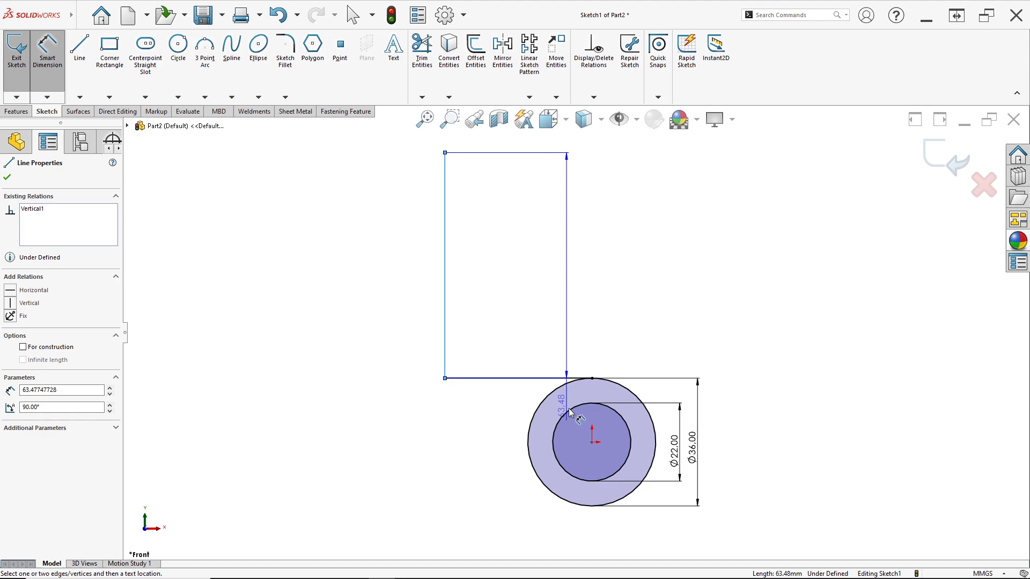
{"action": "left_click", "coordinate": [592, 442]}
{"action": "left_click", "coordinate": [538, 284]}
{"action": "key", "text": "alt+Tab"}
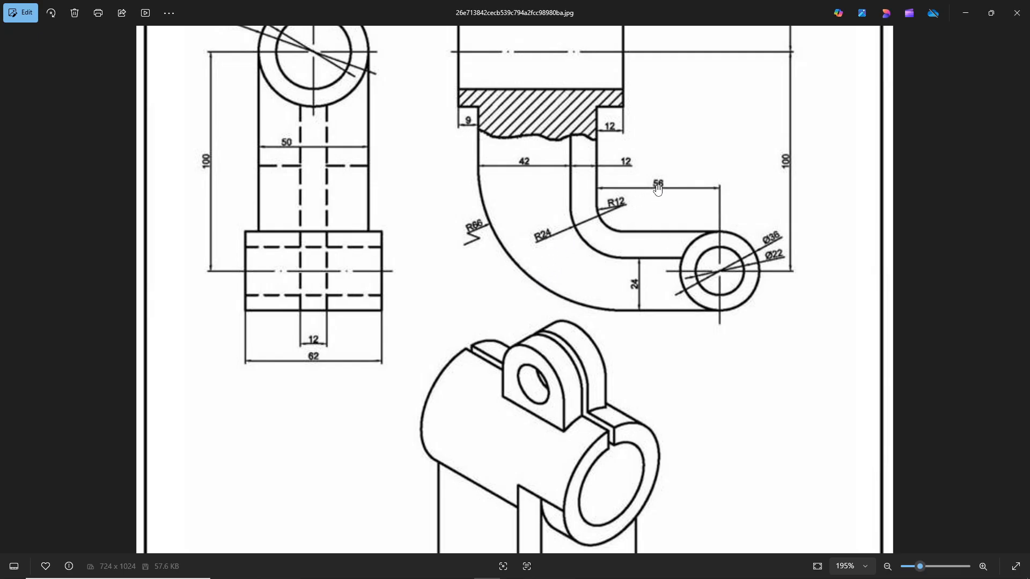
{"action": "key", "text": "alt+Tab"}
{"action": "type", "text": "56"}
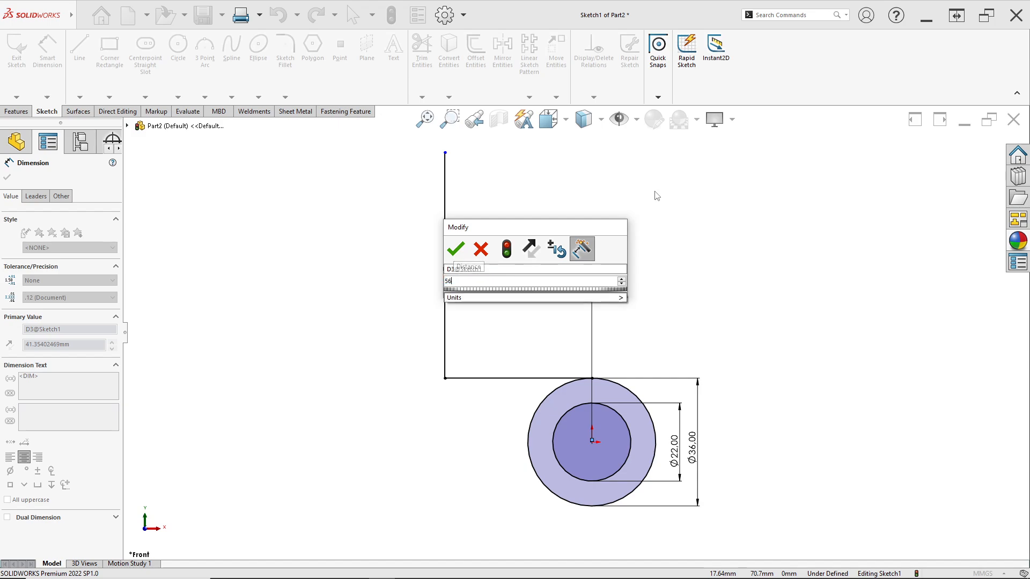
{"action": "key", "text": "Return"}
Check the arm height in the reference drawing and dimension the vertical line's upper endpoint 100 mm above the circles' centre
{"action": "key", "text": "alt+Tab"}
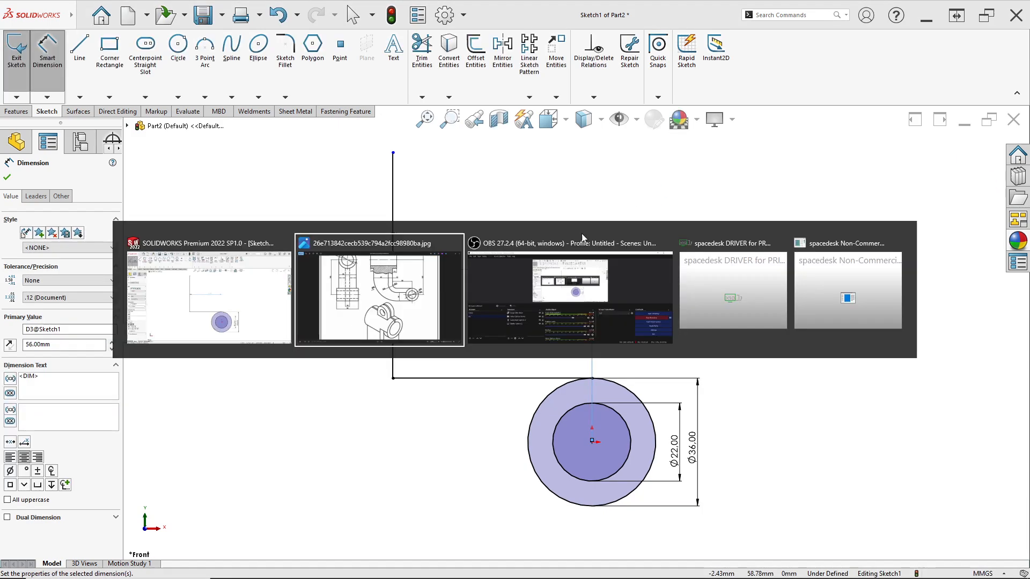
{"action": "scroll", "coordinate": [606, 136], "scroll_direction": "up", "scroll_amount": 4}
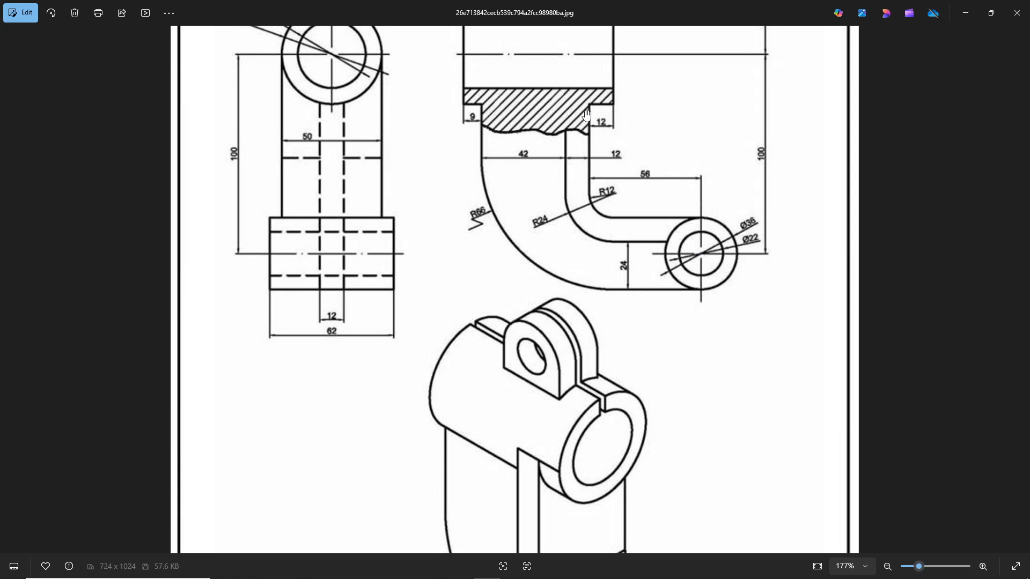
{"action": "scroll", "coordinate": [584, 55], "scroll_direction": "down", "scroll_amount": 2}
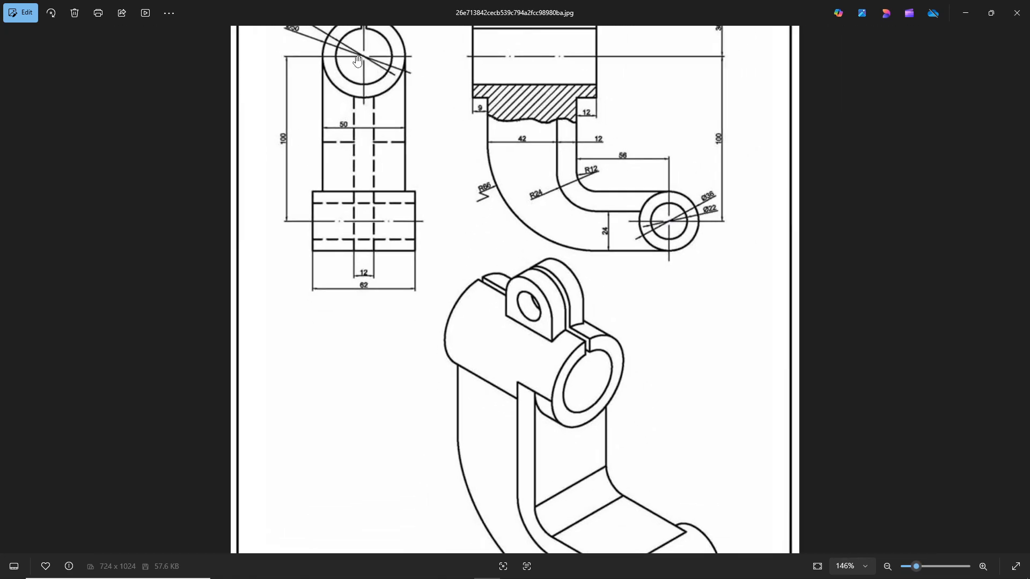
{"action": "key", "text": "alt+Tab"}
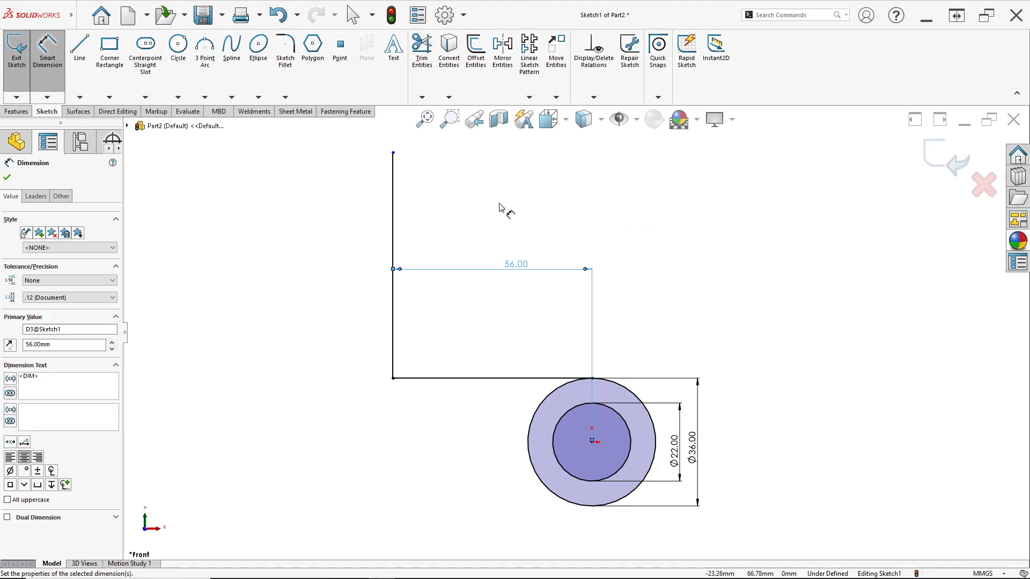
{"action": "left_click", "coordinate": [393, 154]}
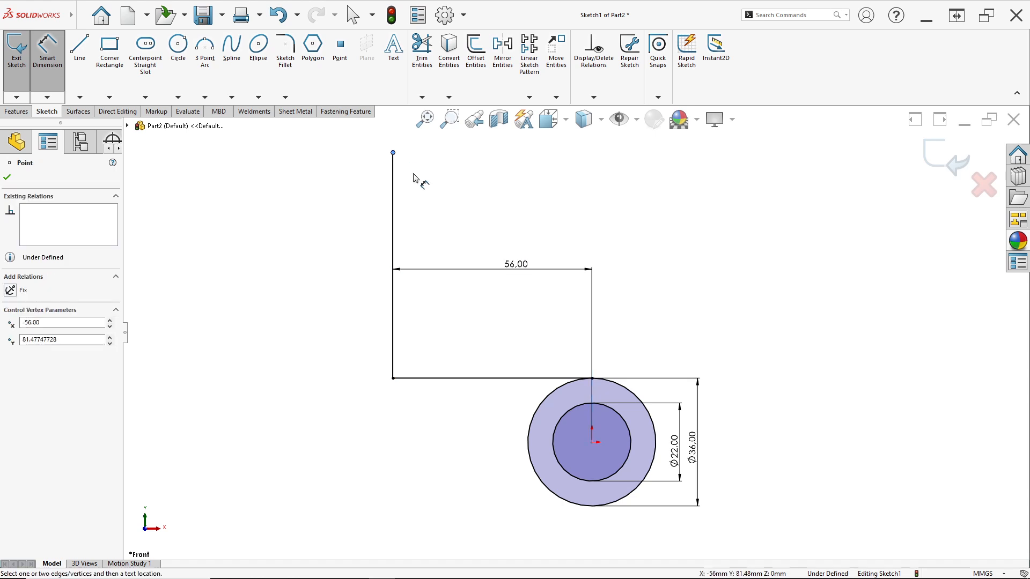
{"action": "left_click", "coordinate": [592, 443]}
{"action": "left_click", "coordinate": [796, 354]}
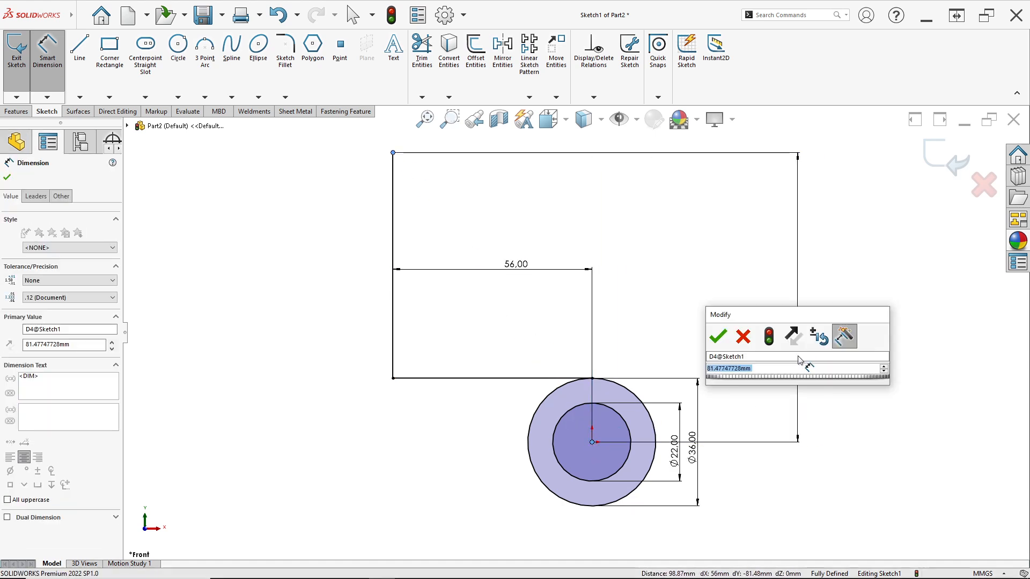
{"action": "type", "text": "100"}
{"action": "key", "text": "Return"}
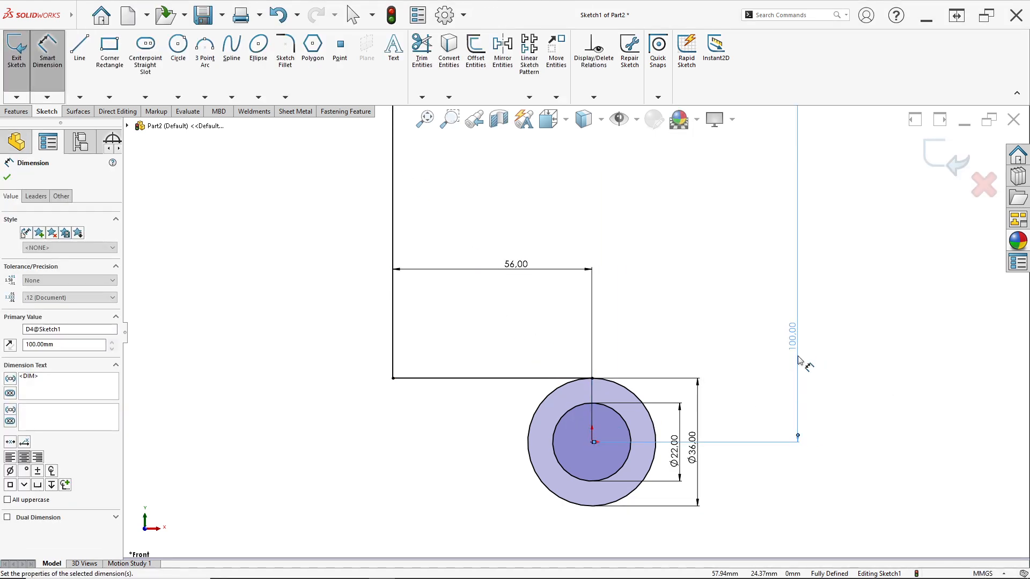
Check the inner bend radius in the reference drawing and fillet the corner between the vertical and horizontal lines with a 12 mm radius
{"action": "scroll", "coordinate": [682, 290], "scroll_direction": "up", "scroll_amount": 4}
{"action": "scroll", "coordinate": [639, 234], "scroll_direction": "down", "scroll_amount": 2}
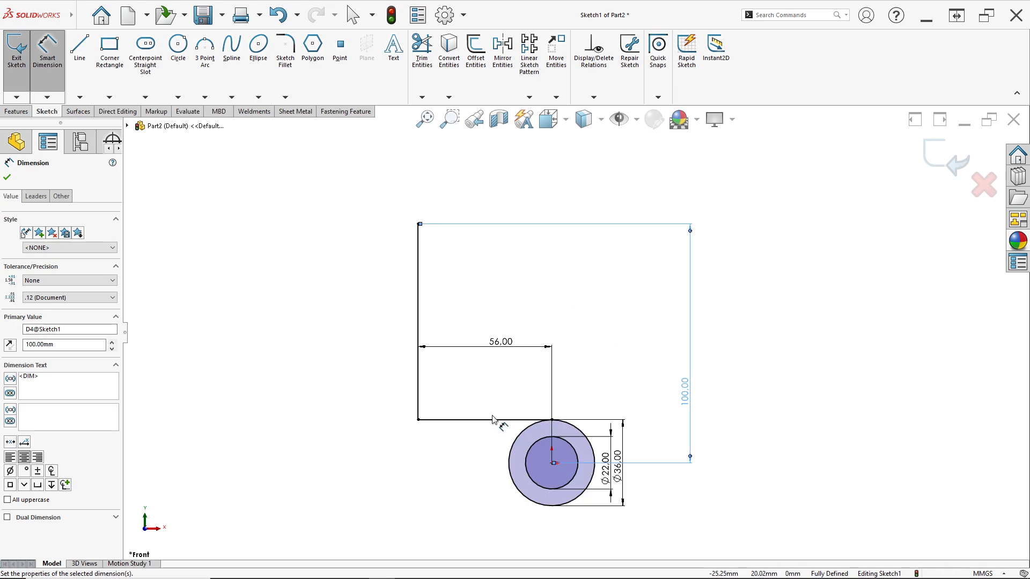
{"action": "scroll", "coordinate": [492, 420], "scroll_direction": "down", "scroll_amount": 1}
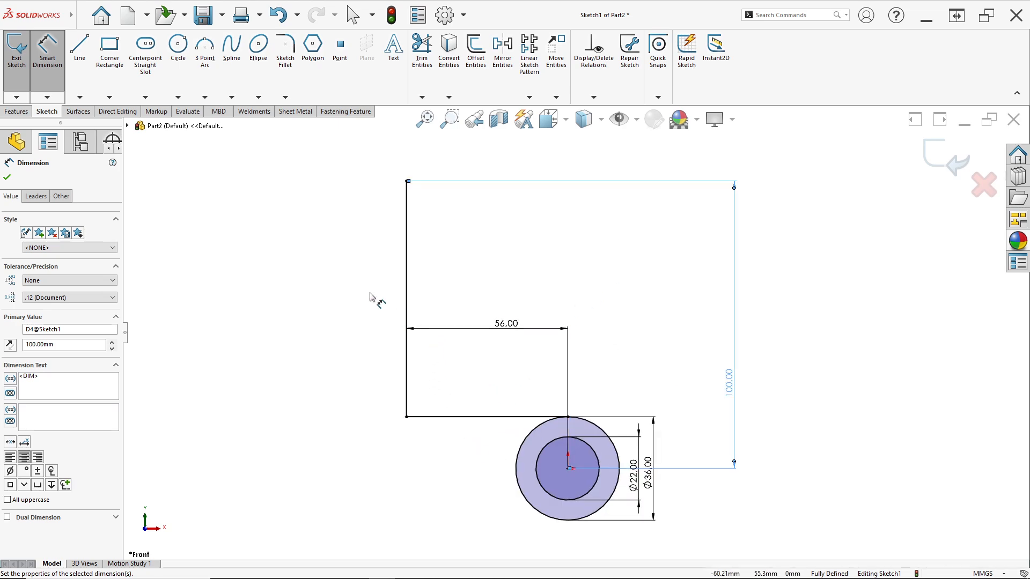
{"action": "key", "text": "alt+Tab"}
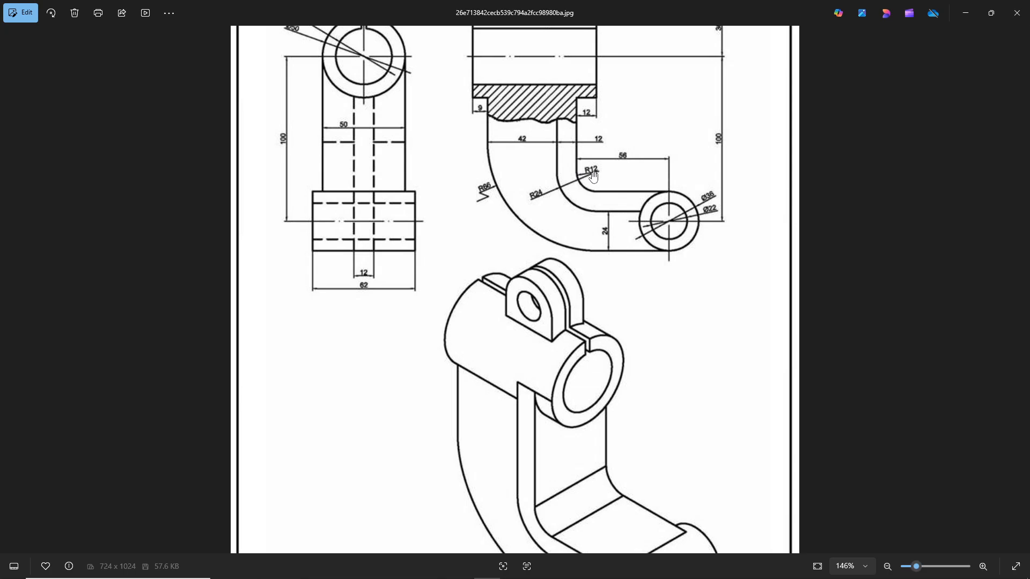
{"action": "key", "text": "alt+Tab"}
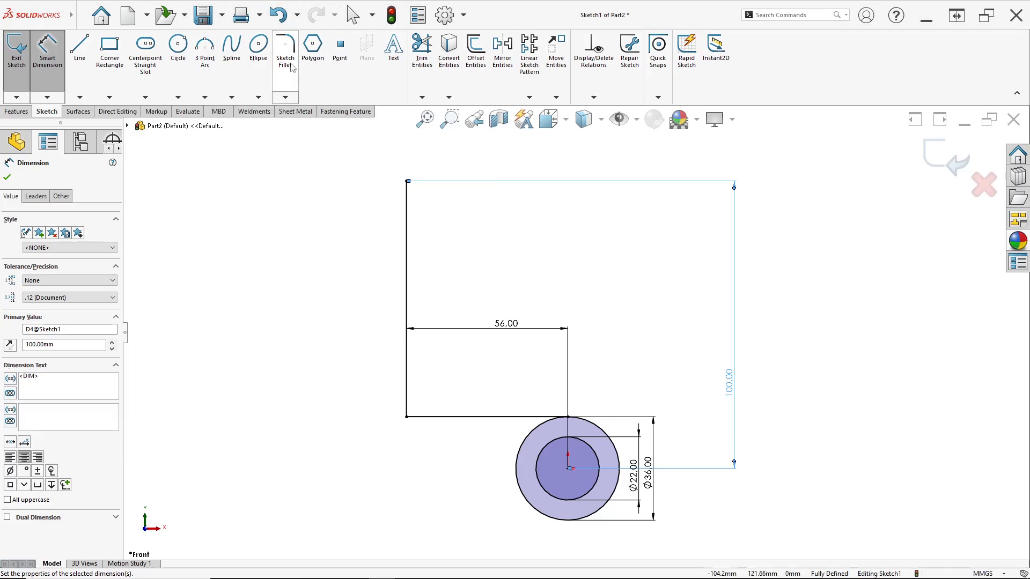
{"action": "left_click", "coordinate": [289, 89]}
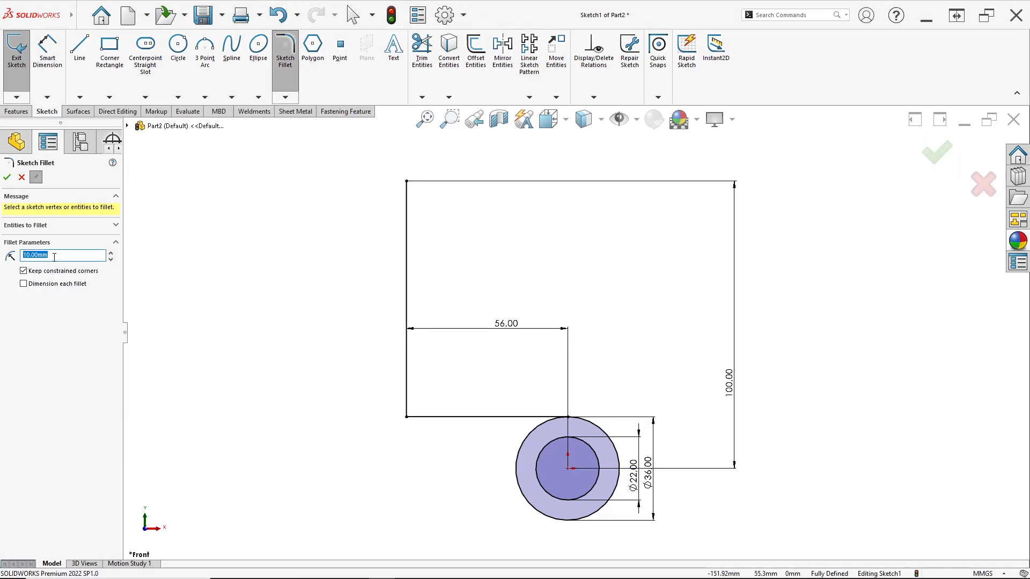
{"action": "key", "text": "Return"}
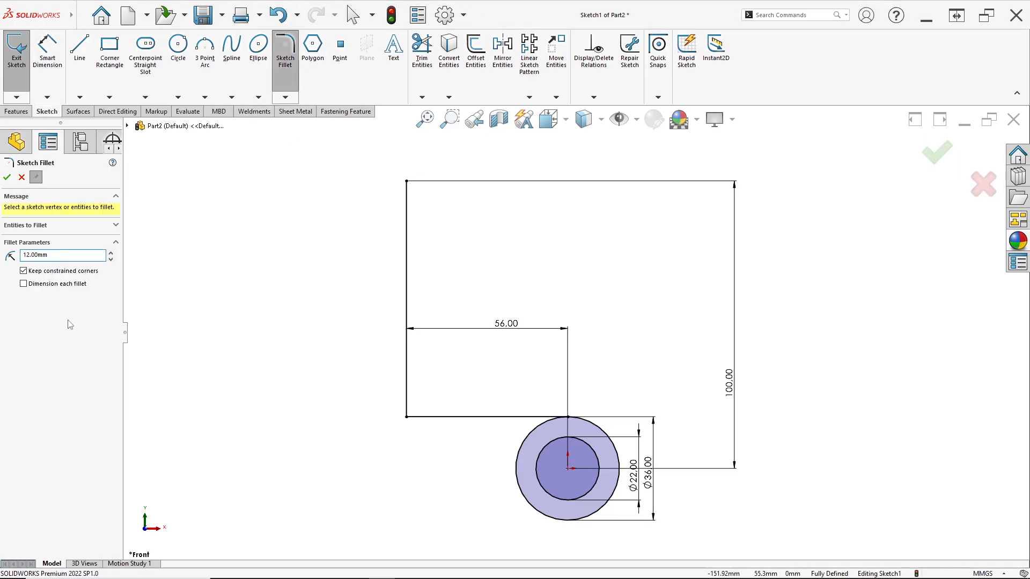
{"action": "left_click", "coordinate": [407, 416]}
{"action": "left_click", "coordinate": [7, 177]}
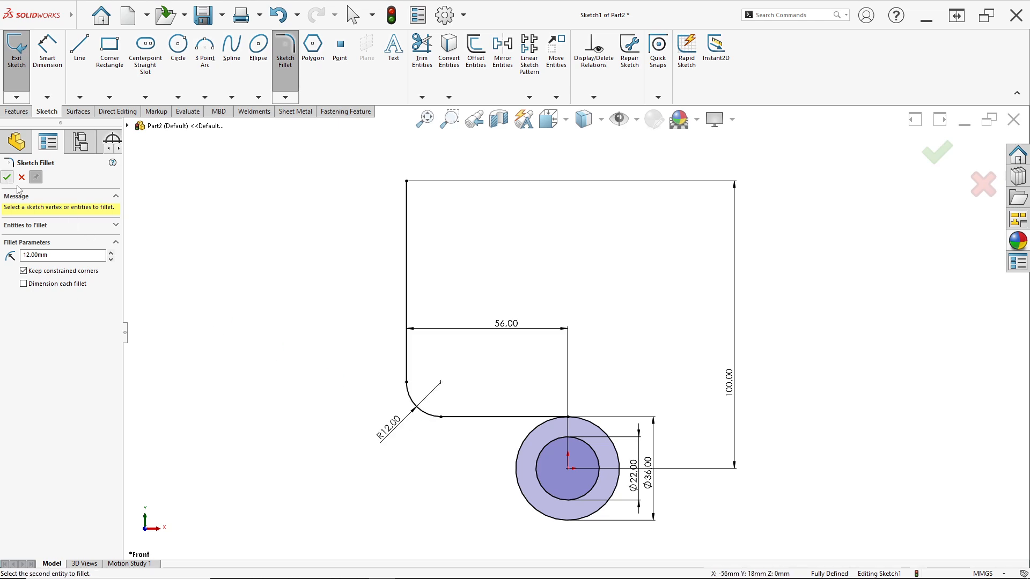
Check the wall thickness in the reference drawing and offset the filleted line chain 12 mm outward, adding the offset dimension
{"action": "key", "text": "alt+Tab"}
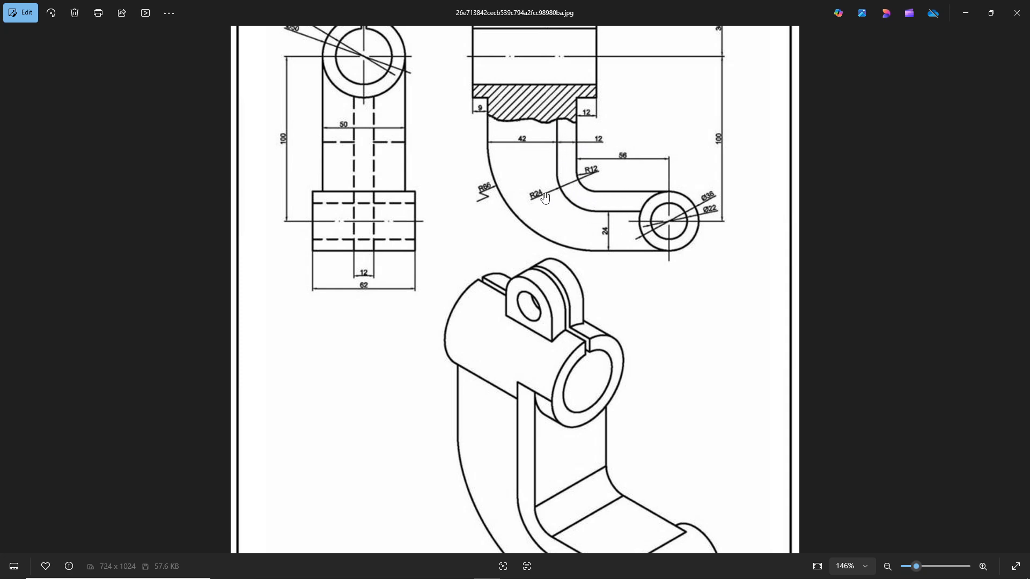
{"action": "key", "text": "alt+Tab"}
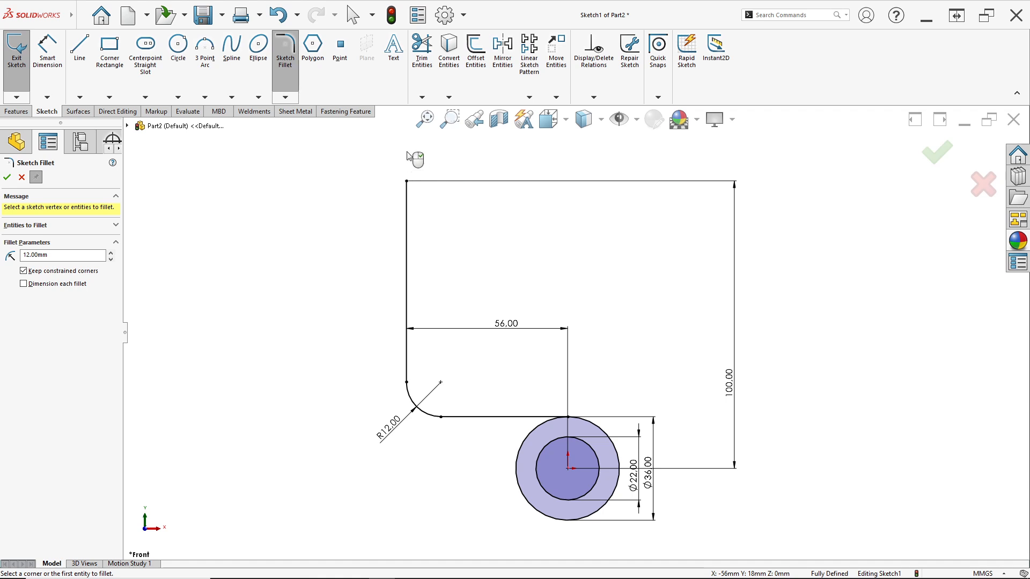
{"action": "left_click", "coordinate": [476, 51]}
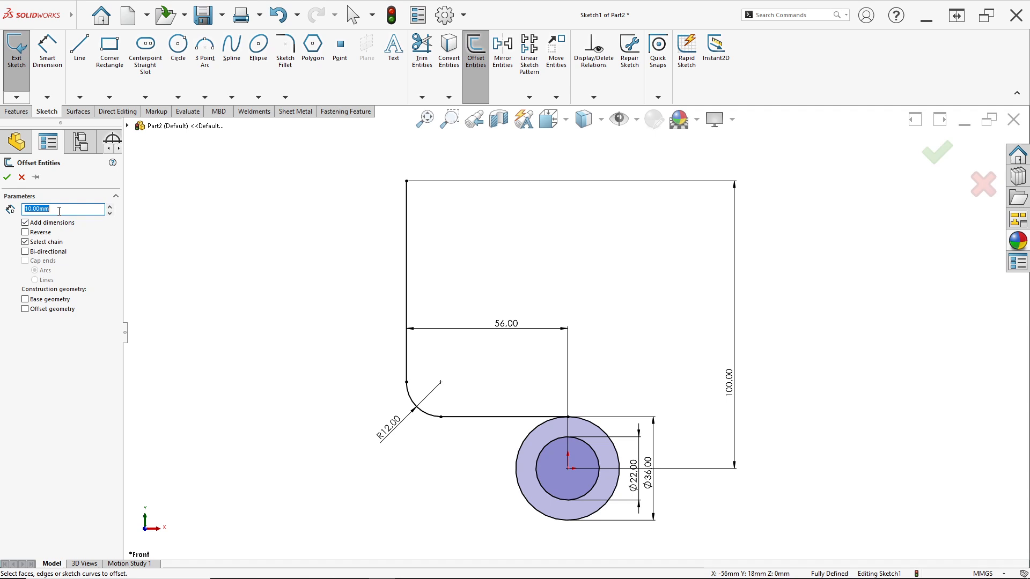
{"action": "type", "text": "12"}
{"action": "left_click", "coordinate": [406, 316]}
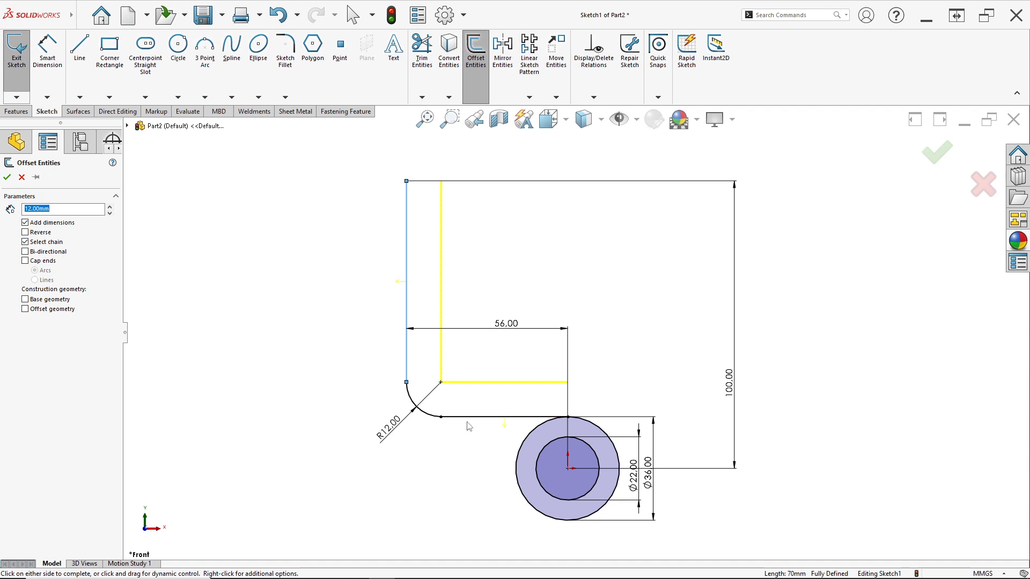
{"action": "left_click", "coordinate": [25, 233]}
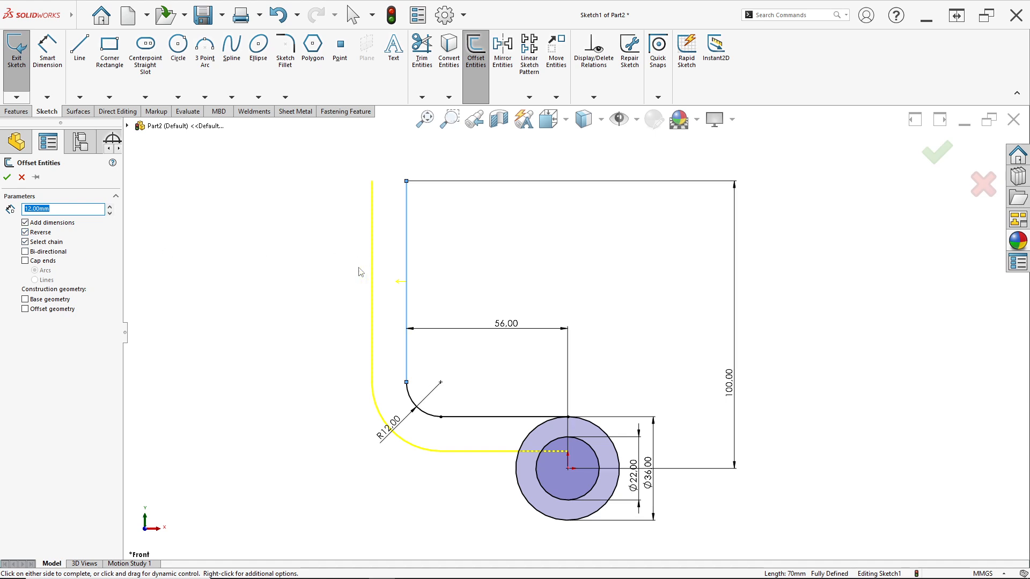
{"action": "left_click", "coordinate": [7, 176]}
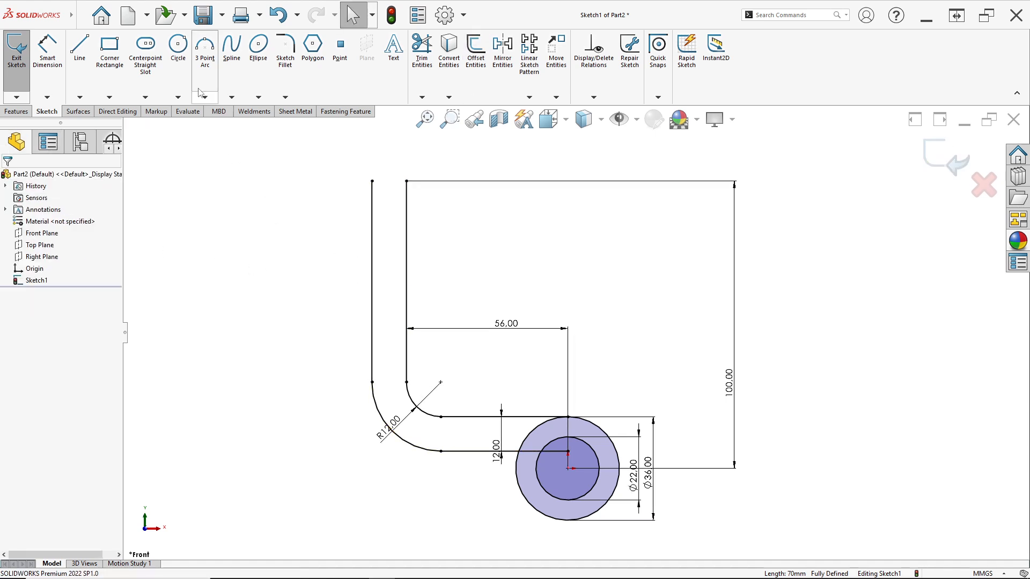
Measure the offset arc's radius and the spacing between the two vertical lines without placing dimensions
{"action": "left_click", "coordinate": [47, 51]}
{"action": "scroll", "coordinate": [390, 399], "scroll_direction": "down", "scroll_amount": 2}
{"action": "scroll", "coordinate": [391, 400], "scroll_direction": "down", "scroll_amount": 2}
{"action": "left_click", "coordinate": [399, 399]}
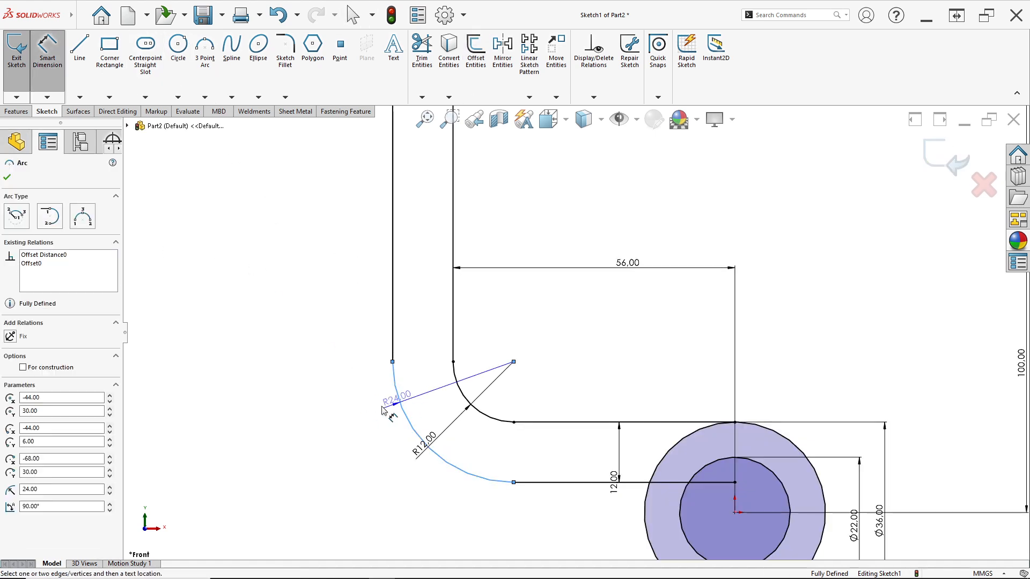
{"action": "key", "text": "Escape"}
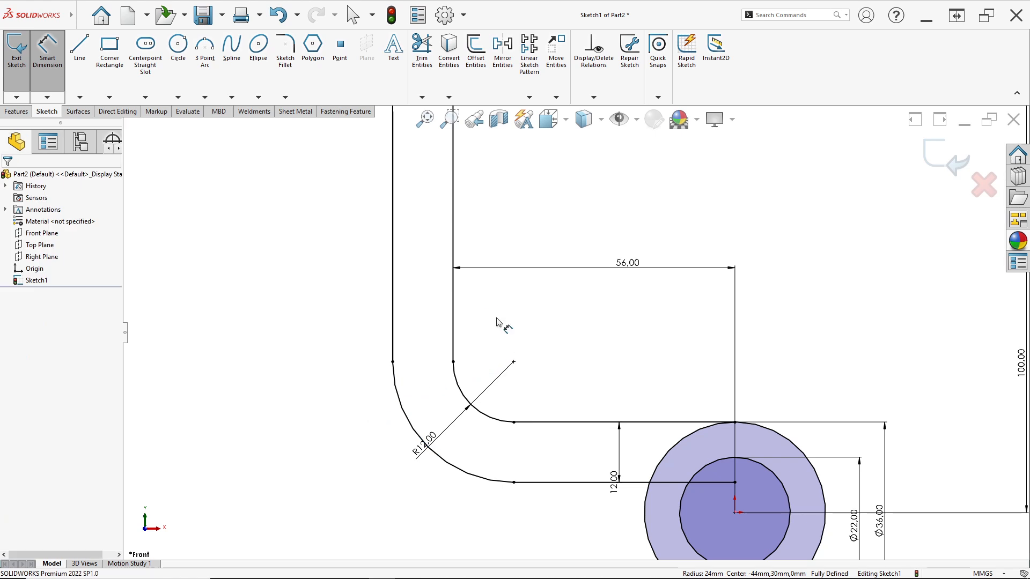
{"action": "scroll", "coordinate": [486, 294], "scroll_direction": "up", "scroll_amount": 2}
{"action": "left_click", "coordinate": [449, 248]}
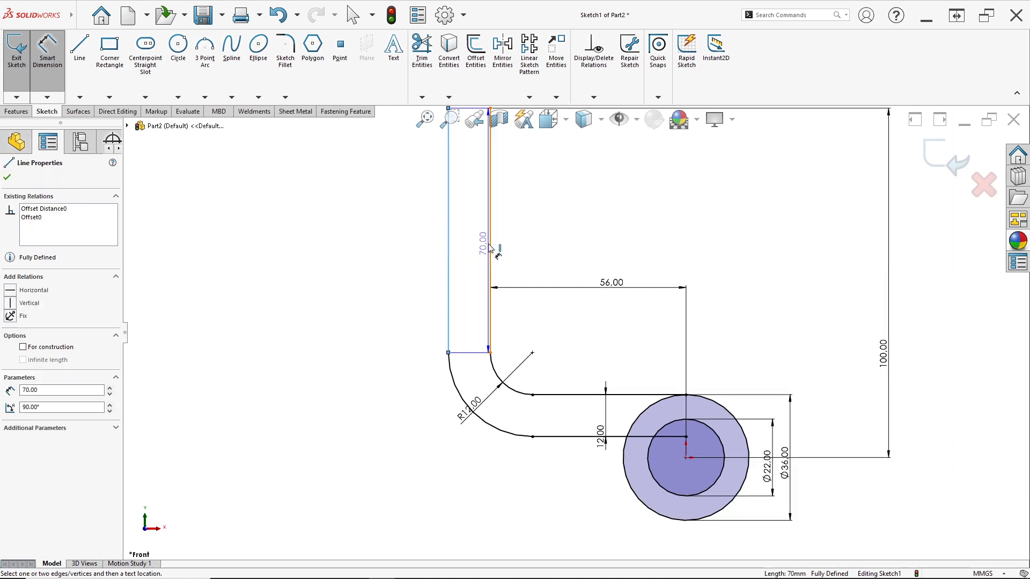
{"action": "left_click", "coordinate": [490, 244]}
{"action": "key", "text": "Escape"}
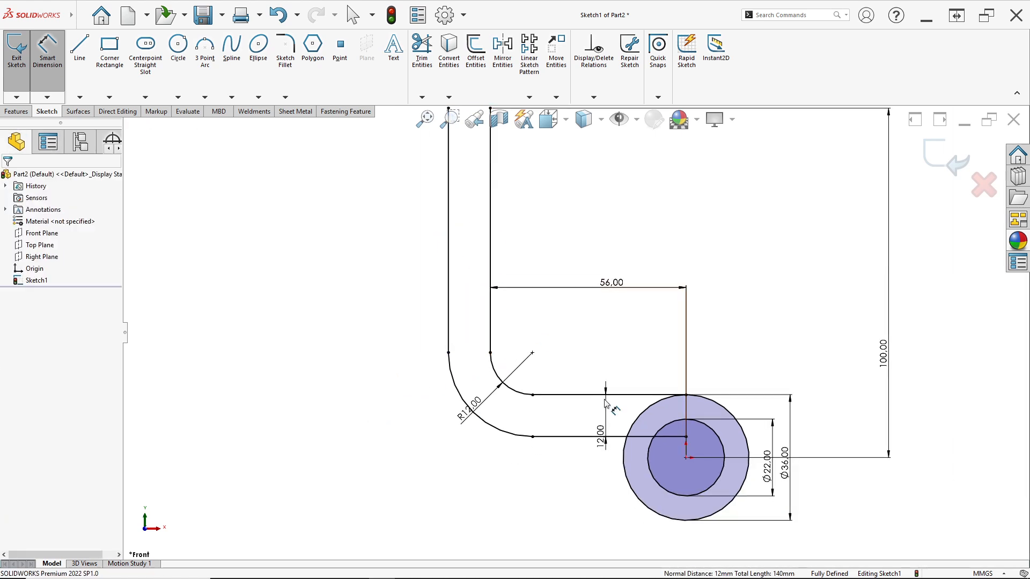
Trim away the part of the lower offset line that lies inside the two circles
{"action": "left_click", "coordinate": [425, 118]}
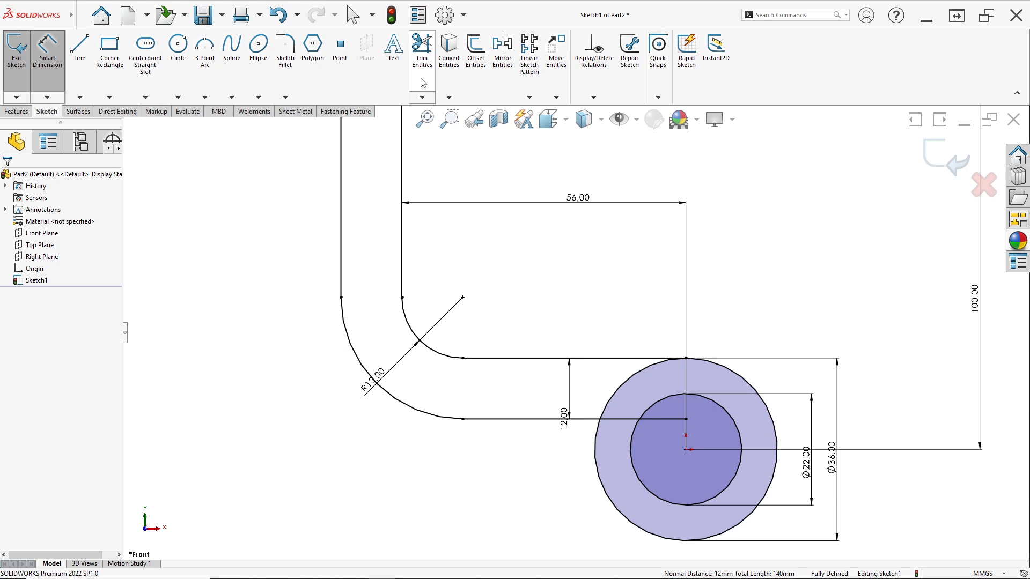
{"action": "left_click", "coordinate": [422, 49]}
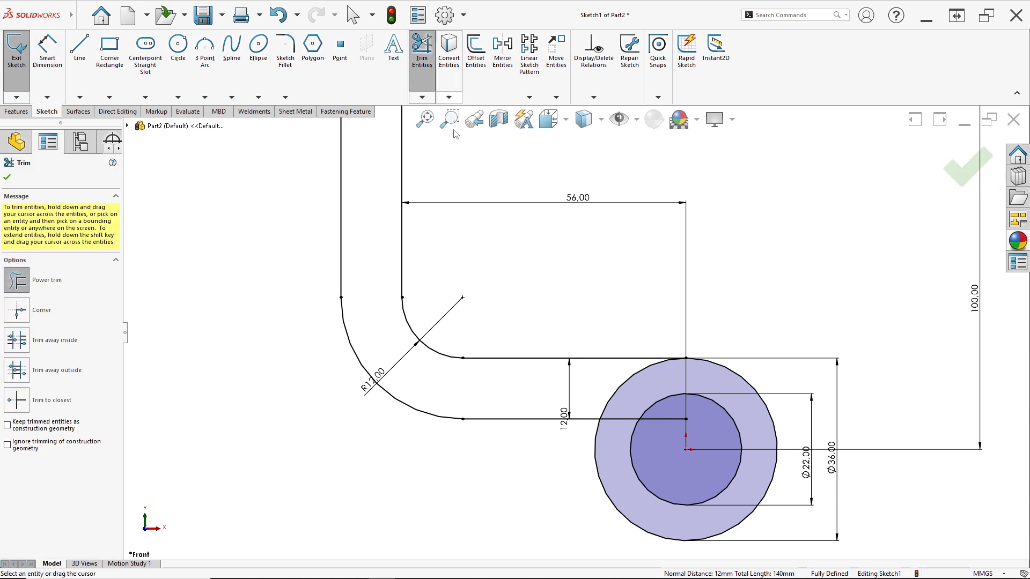
{"action": "mouse_move", "coordinate": [623, 402]}
{"action": "left_mouse_down"}
{"action": "mouse_move", "coordinate": [613, 426]}
{"action": "mouse_move", "coordinate": [651, 416]}
{"action": "mouse_move", "coordinate": [678, 427]}
{"action": "left_mouse_up"}
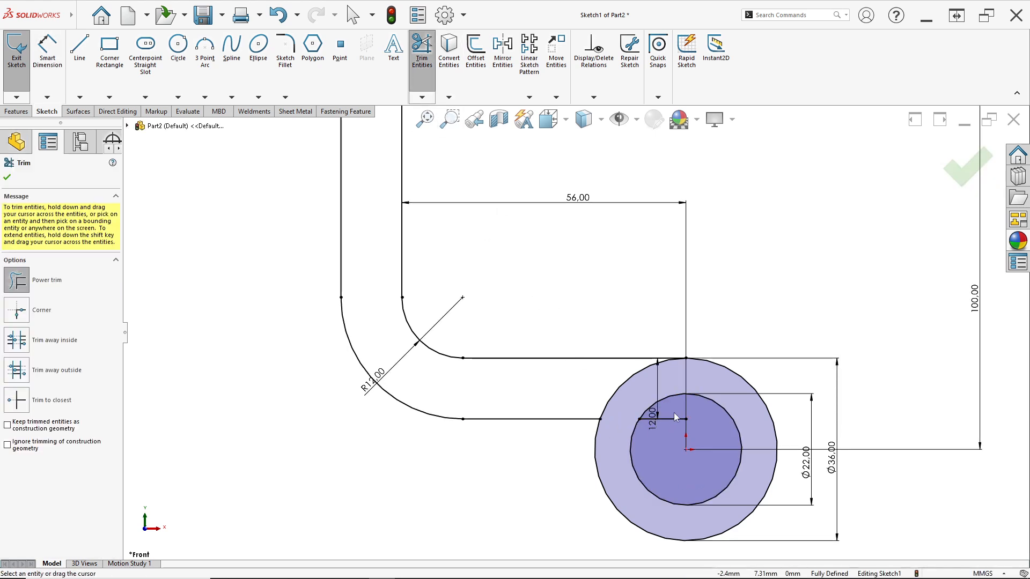
{"action": "scroll", "coordinate": [542, 382], "scroll_direction": "up", "scroll_amount": 2}
{"action": "scroll", "coordinate": [515, 343], "scroll_direction": "down", "scroll_amount": 8}
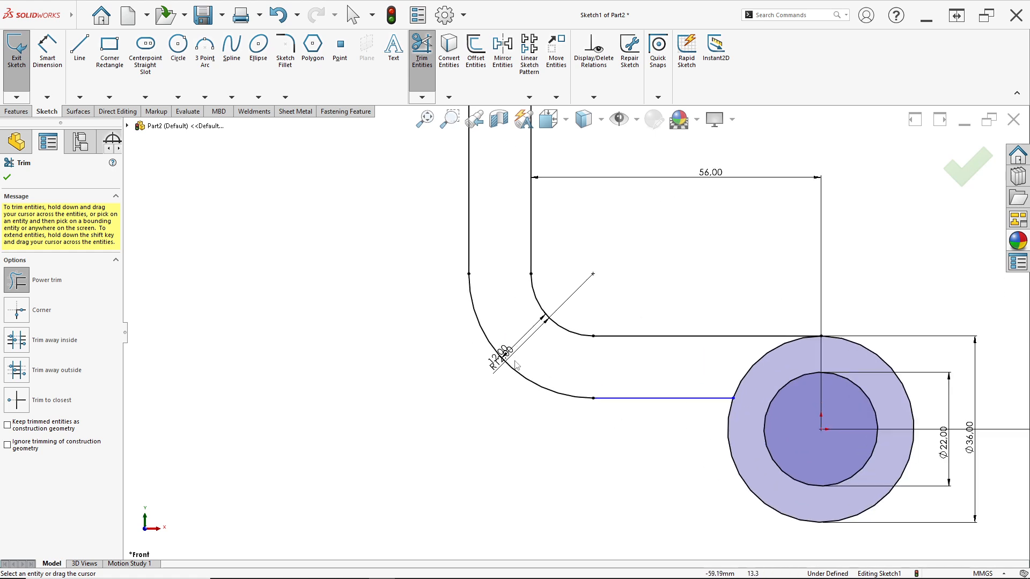
{"action": "scroll", "coordinate": [526, 337], "scroll_direction": "up", "scroll_amount": 1}
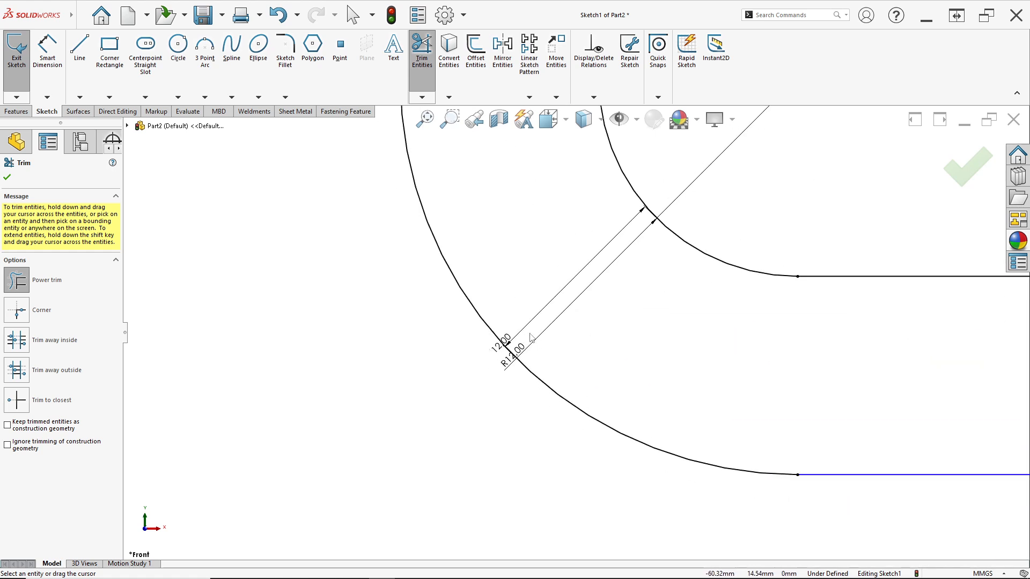
{"action": "left_click", "coordinate": [505, 344]}
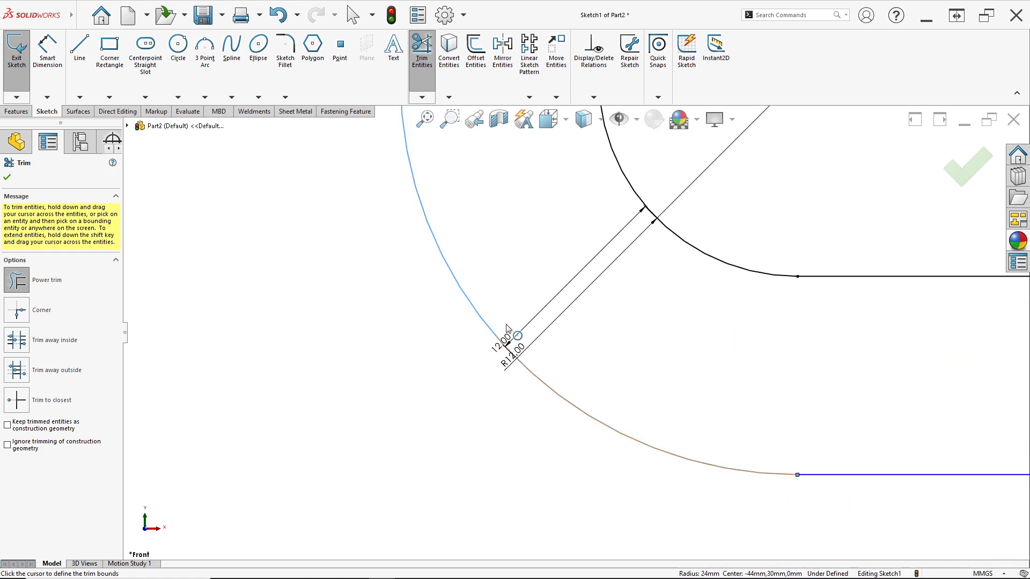
{"action": "left_click", "coordinate": [508, 326]}
{"action": "key", "text": "Escape"}
{"action": "key", "text": "ctrl+z"}
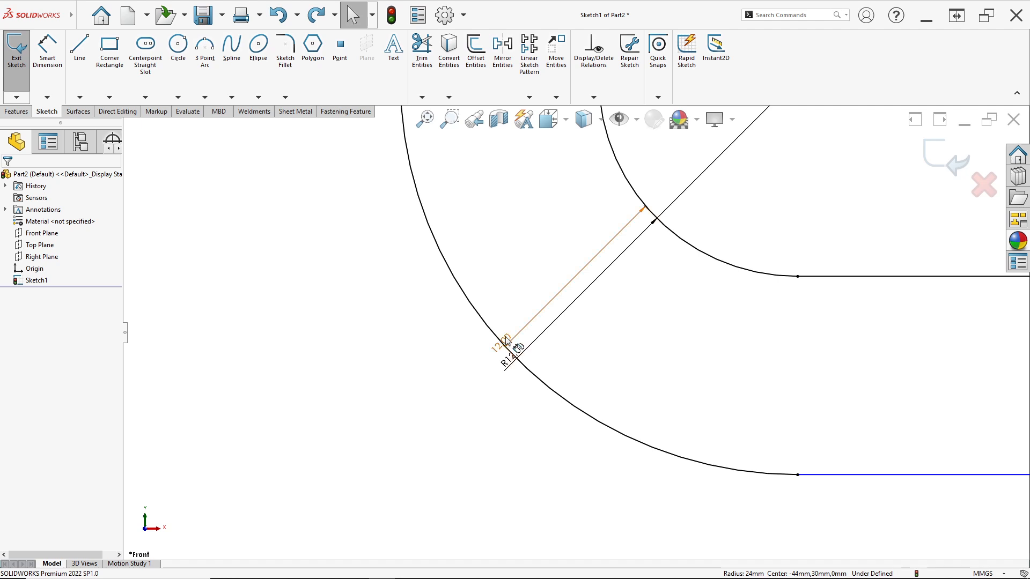
Move the 12 mm offset dimension clear of the fillet radius dimension, into the gap between the two arcs
{"action": "left_click_drag", "start_coordinate": [509, 332], "coordinate": [590, 349]}
{"action": "scroll", "coordinate": [576, 335], "scroll_direction": "up", "scroll_amount": 6}
{"action": "scroll", "coordinate": [523, 305], "scroll_direction": "down", "scroll_amount": 2}
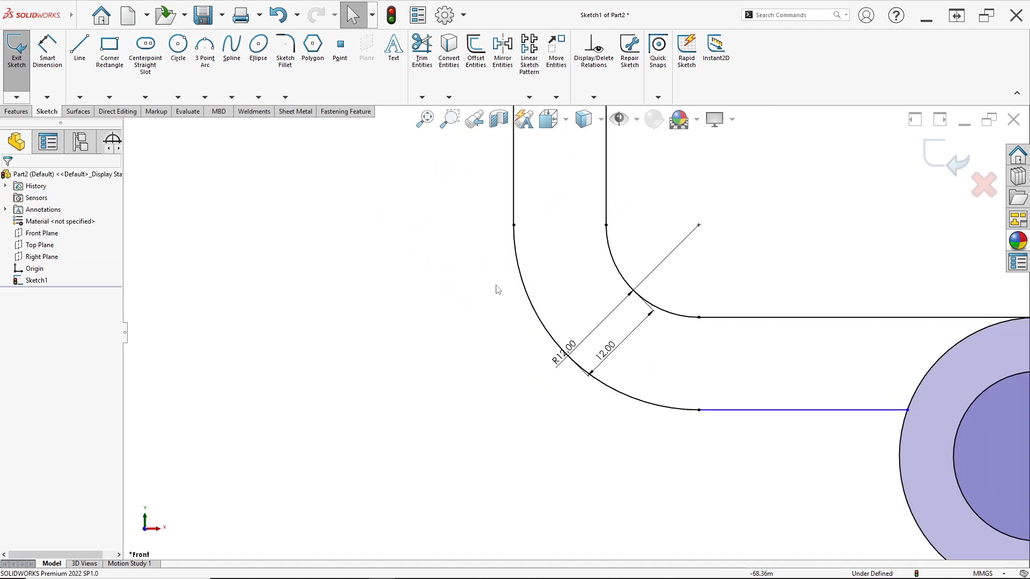
Recheck the outer arc's radius without placing a dimension
{"action": "left_click", "coordinate": [56, 80]}
{"action": "left_click", "coordinate": [542, 326]}
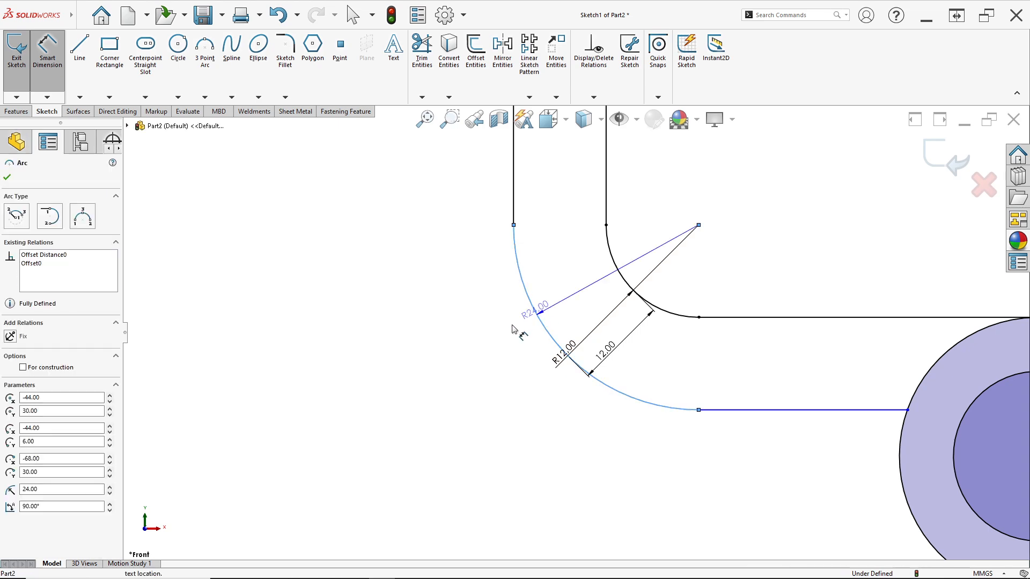
{"action": "key", "text": "Escape"}
{"action": "scroll", "coordinate": [733, 317], "scroll_direction": "up", "scroll_amount": 5}
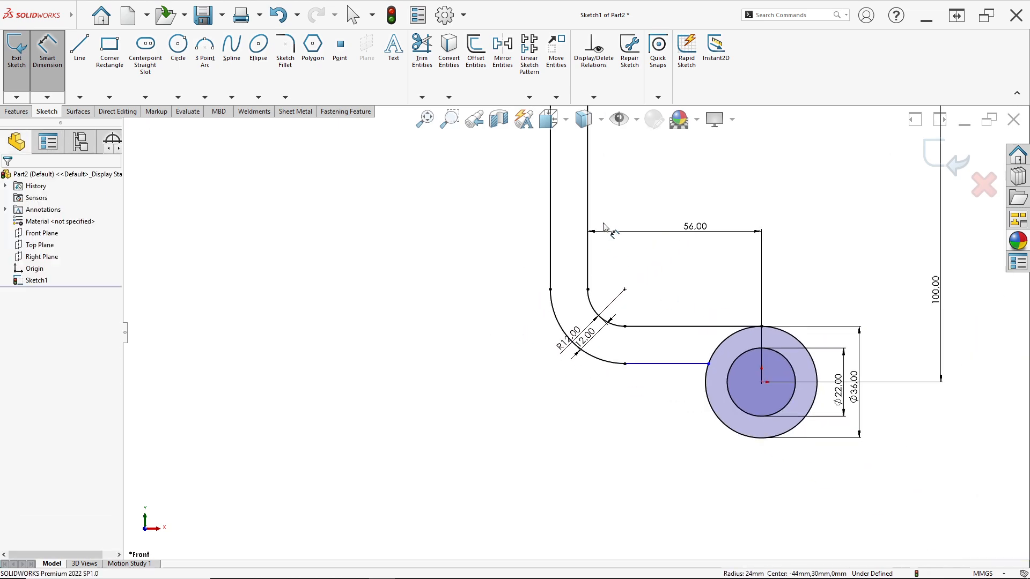
{"action": "scroll", "coordinate": [600, 252], "scroll_direction": "down", "scroll_amount": 1}
Following the reference drawing, sketch a line about 93 mm leftward from the outer circle's lowest point, continuing 118 mm vertically upward
{"action": "key", "text": "alt+Tab"}
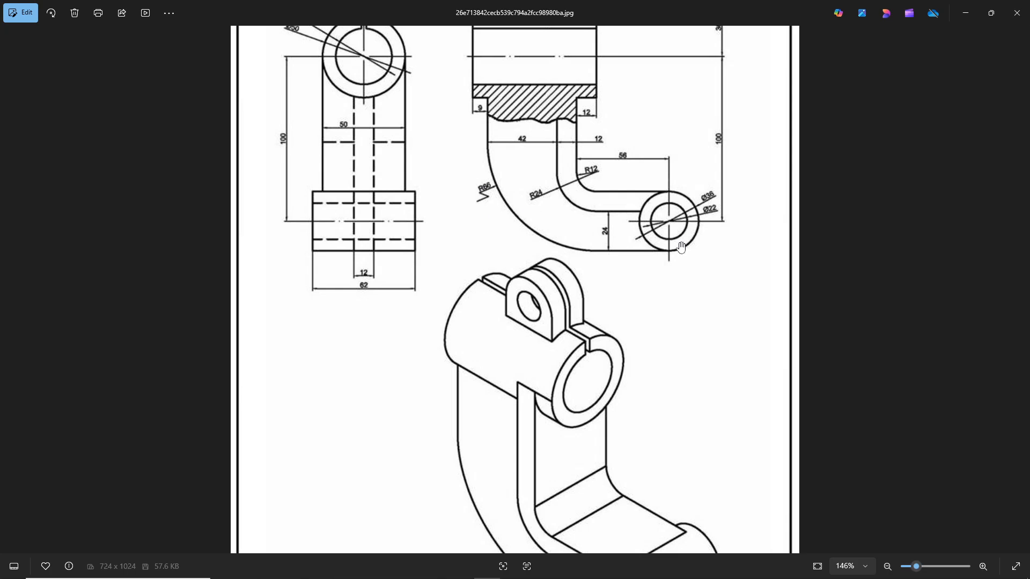
{"action": "key", "text": "alt+Tab"}
{"action": "key", "text": "l"}
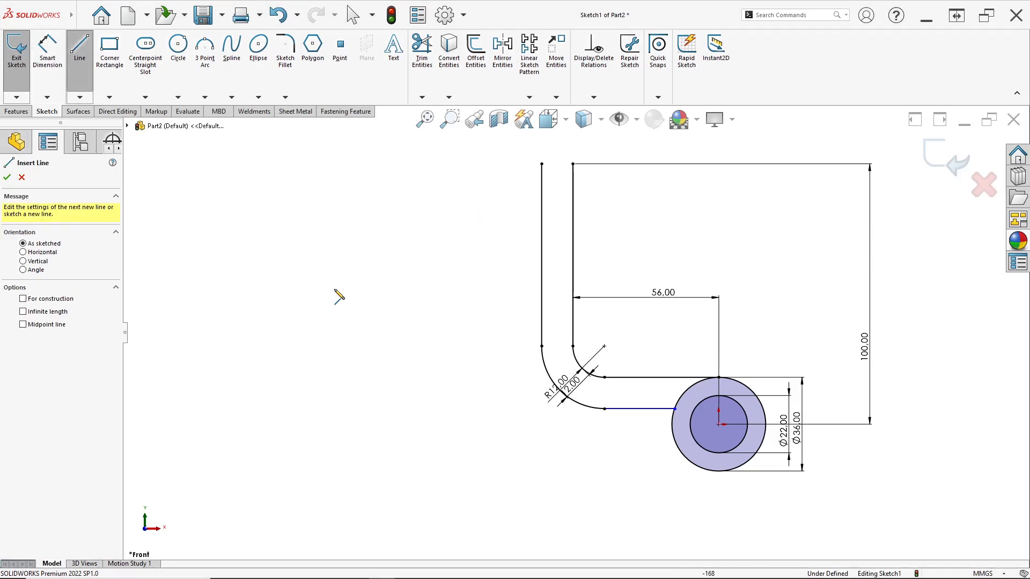
{"action": "left_click", "coordinate": [718, 472]}
{"action": "left_click", "coordinate": [476, 471]}
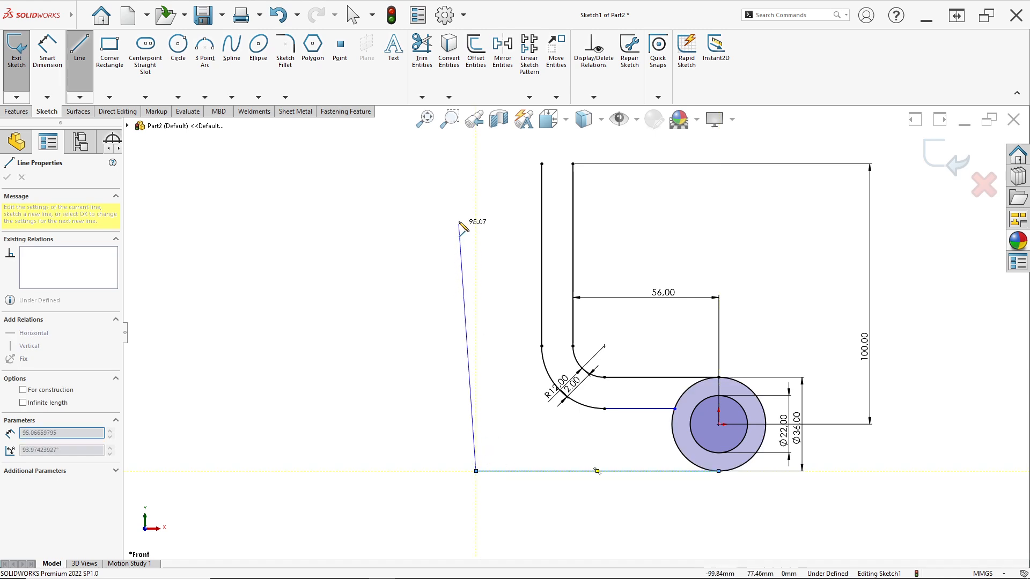
{"action": "left_click", "coordinate": [476, 164]}
{"action": "key", "text": "Escape"}
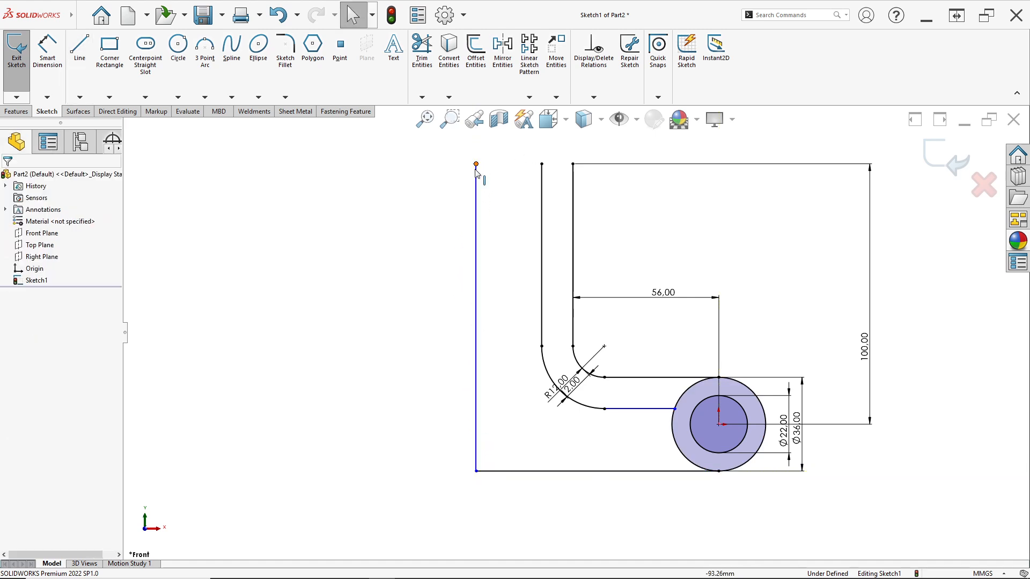
Make the new vertical line's upper endpoint horizontal with the inner vertical line's upper endpoint
{"action": "left_click", "coordinate": [476, 164]}
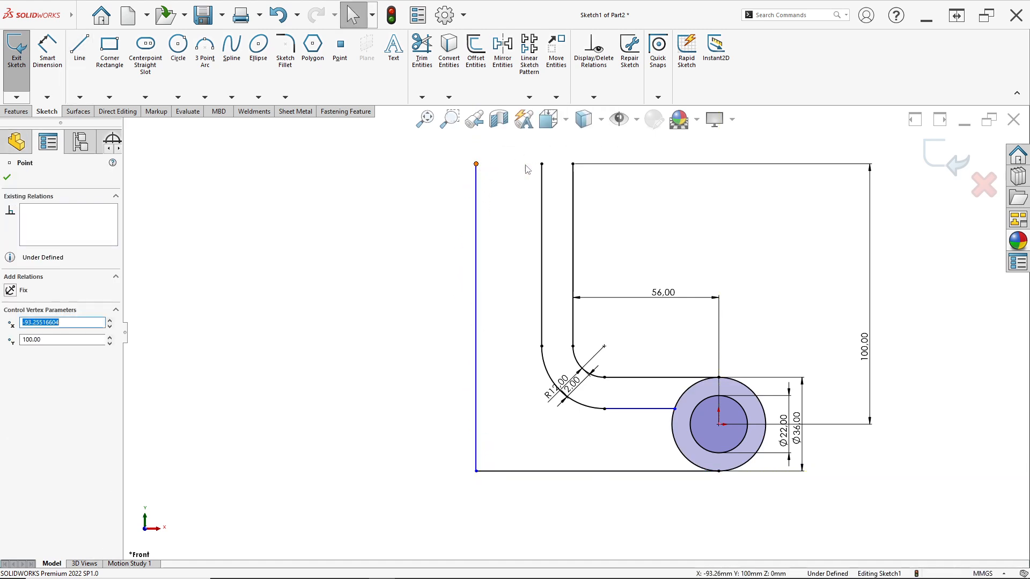
{"action": "left_click", "coordinate": [573, 164], "text": "ctrl"}
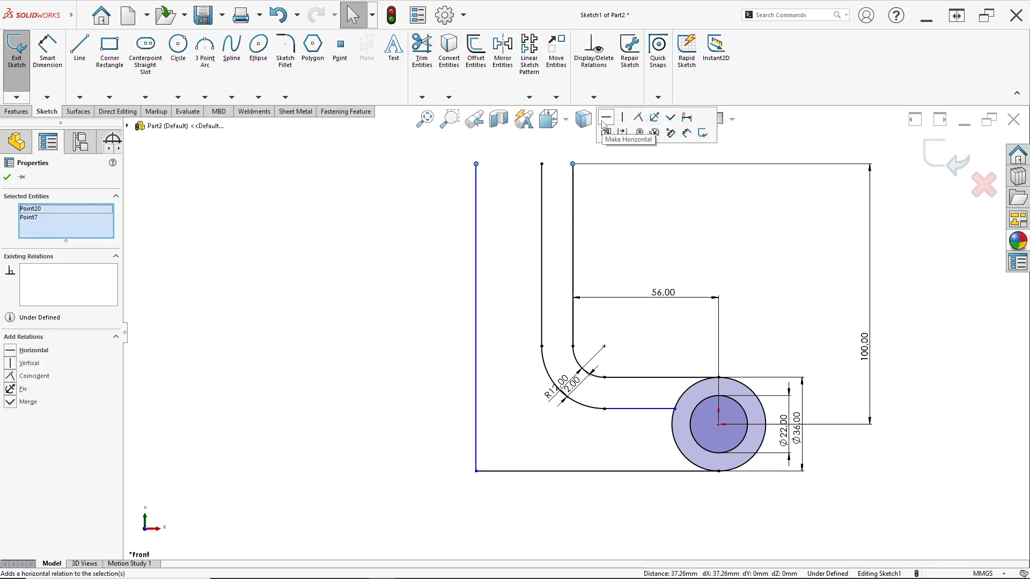
{"action": "left_click", "coordinate": [604, 124]}
{"action": "left_click", "coordinate": [340, 310]}
Following the reference drawing, dimension the outer vertical line 42 mm from the middle vertical line
{"action": "key", "text": "alt+Tab"}
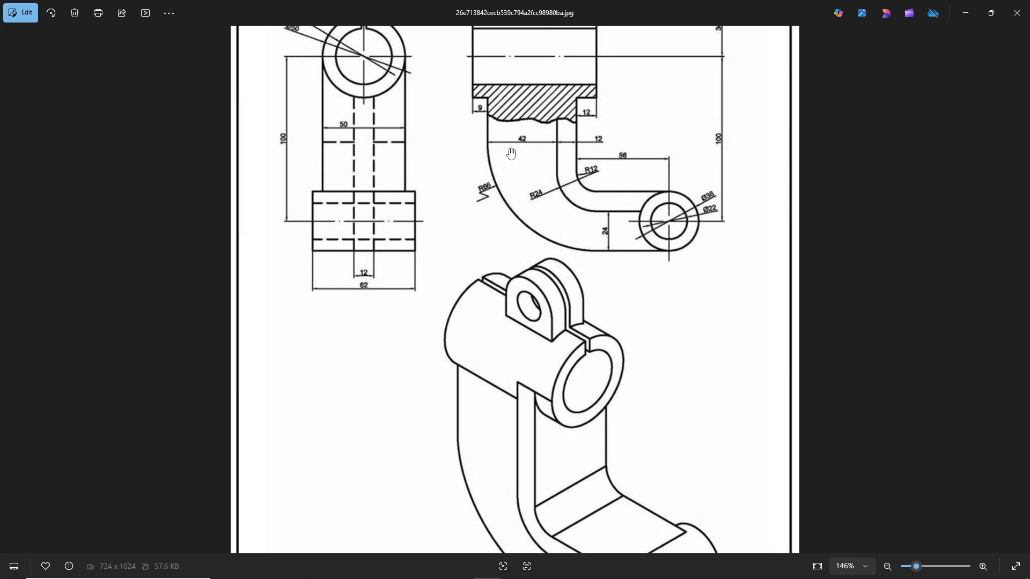
{"action": "key", "text": "alt+Tab"}
{"action": "left_click", "coordinate": [476, 253]}
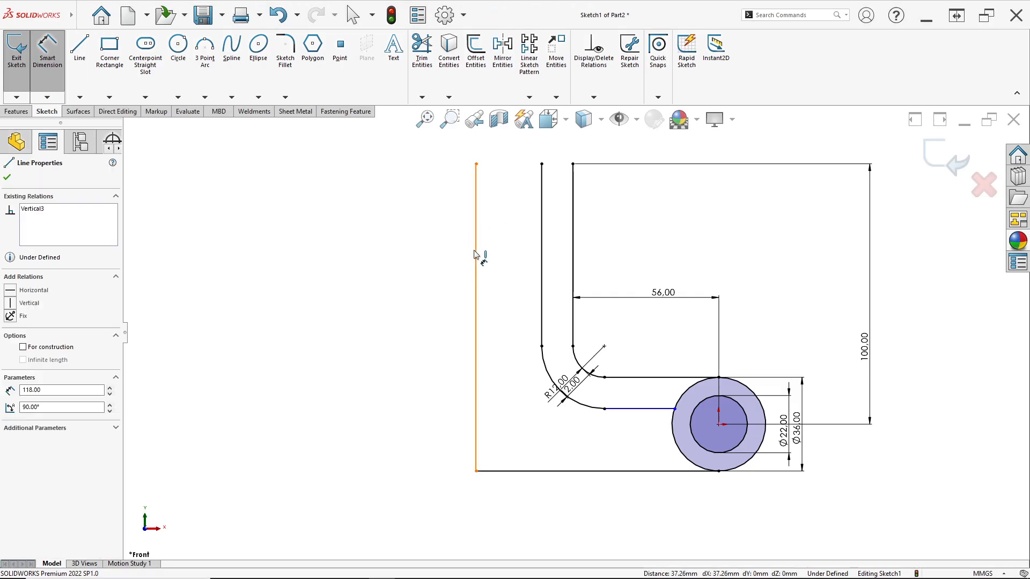
{"action": "left_click", "coordinate": [542, 256]}
{"action": "left_click", "coordinate": [516, 235]}
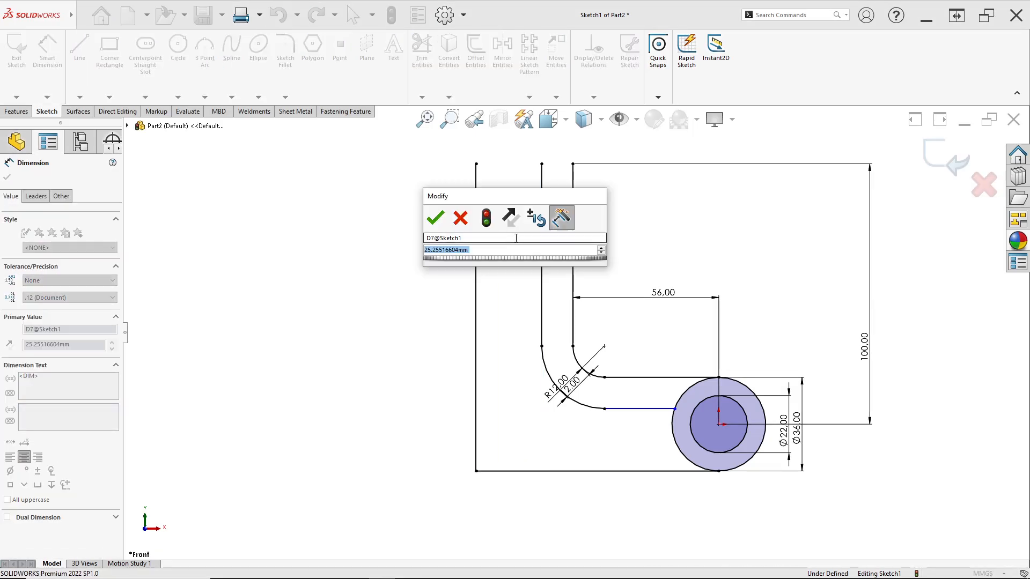
{"action": "type", "text": "42"}
{"action": "key", "text": "Return"}
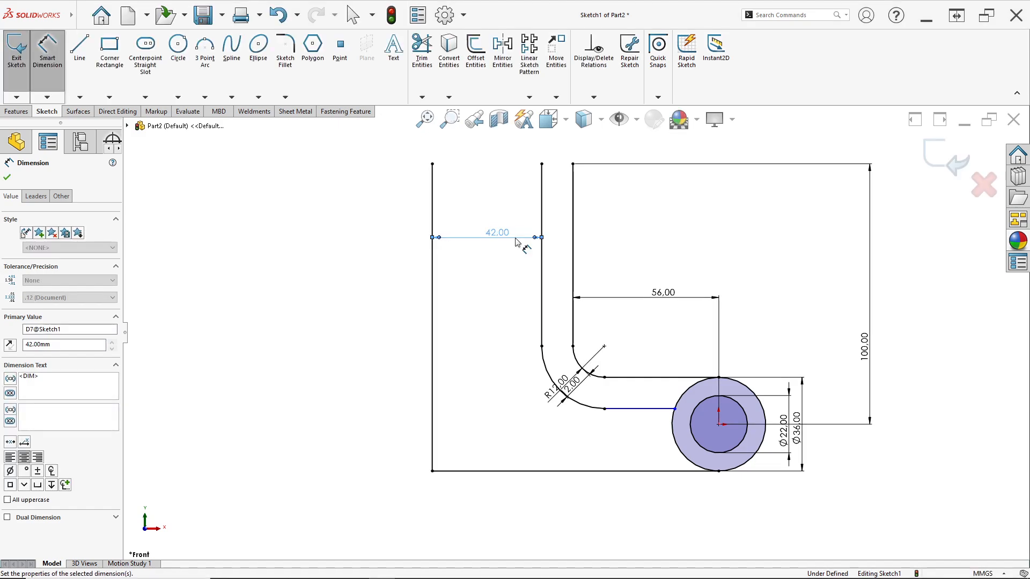
Check the spacing between the outer arc's short horizontal line and the lowest horizontal line against the drawing, without placing a dimension
{"action": "key", "text": "alt+Tab"}
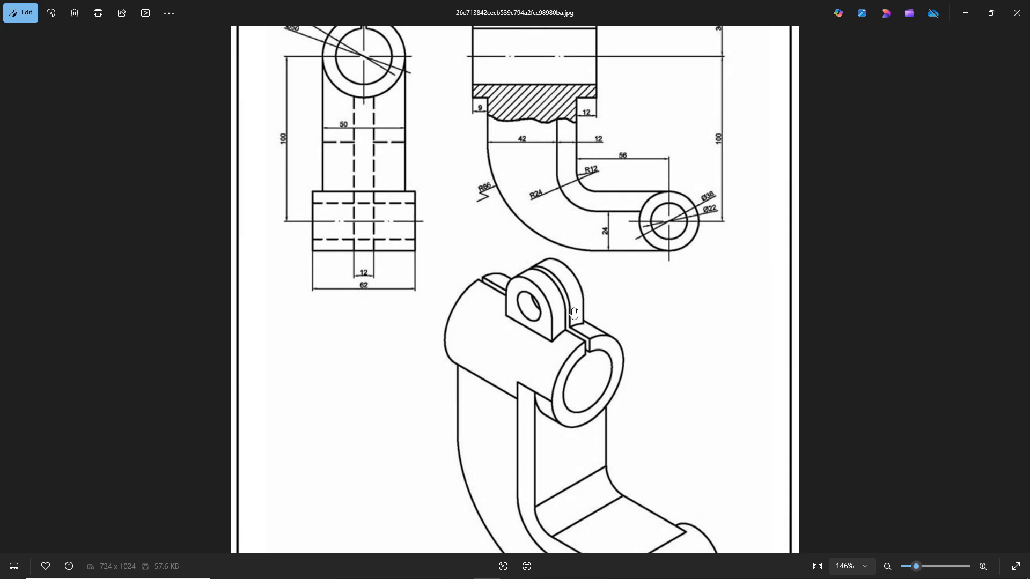
{"action": "key", "text": "alt+Tab"}
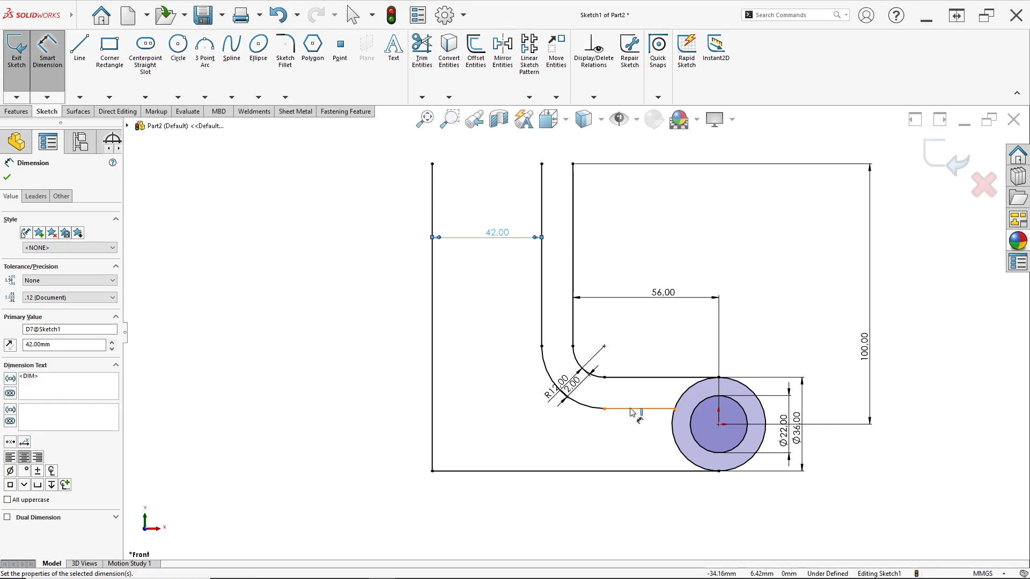
{"action": "left_click", "coordinate": [632, 408]}
{"action": "left_click", "coordinate": [641, 470]}
{"action": "key", "text": "Escape"}
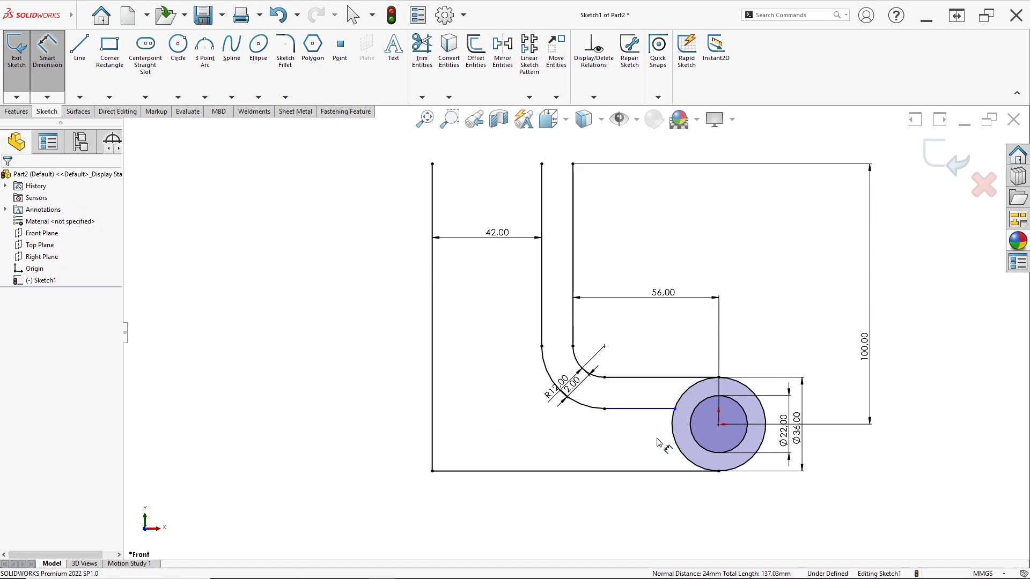
Fillet the profile's outer corner with a 66 mm radius as in the drawing and reposition its radius dimension beside the arc
{"action": "key", "text": "alt+Tab"}
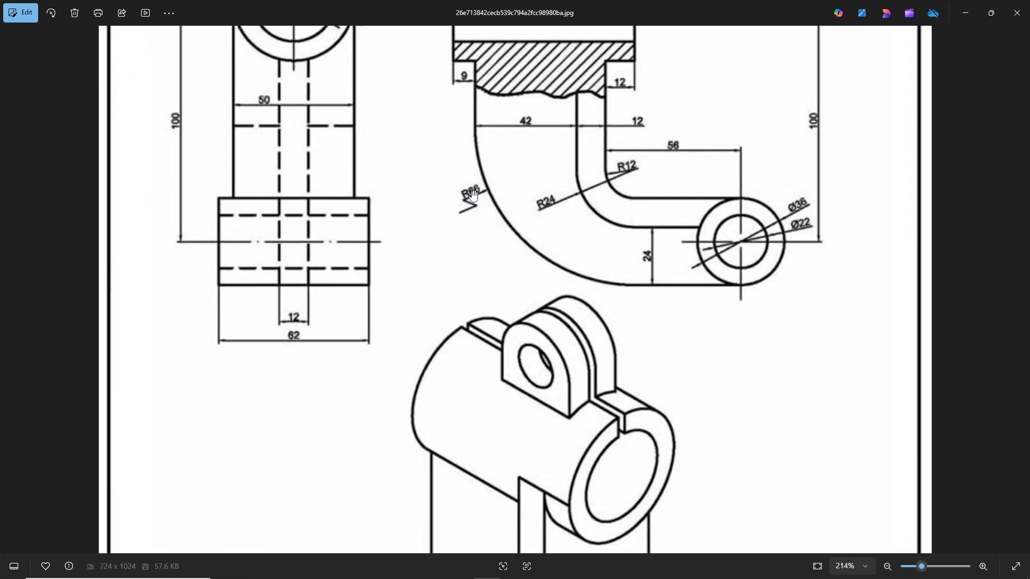
{"action": "scroll", "coordinate": [491, 194], "scroll_direction": "down", "scroll_amount": 2}
{"action": "key", "text": "alt+Tab"}
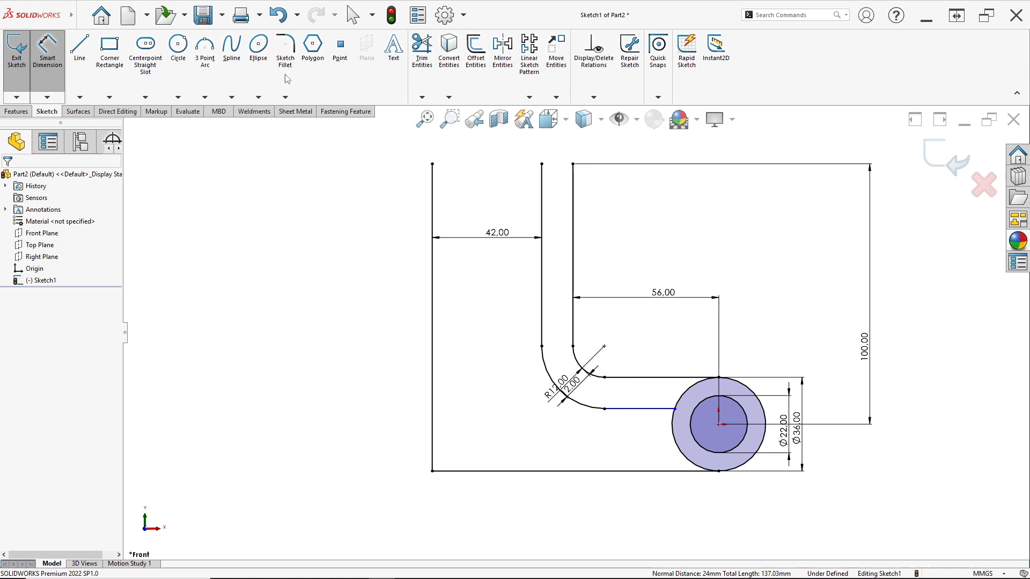
{"action": "left_click", "coordinate": [284, 49]}
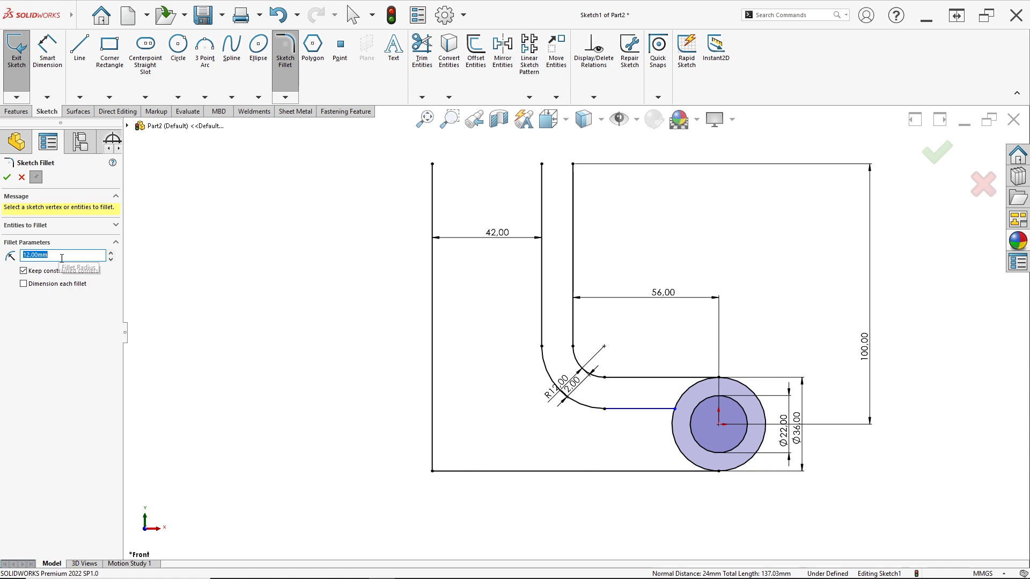
{"action": "type", "text": "66"}
{"action": "key", "text": "Return"}
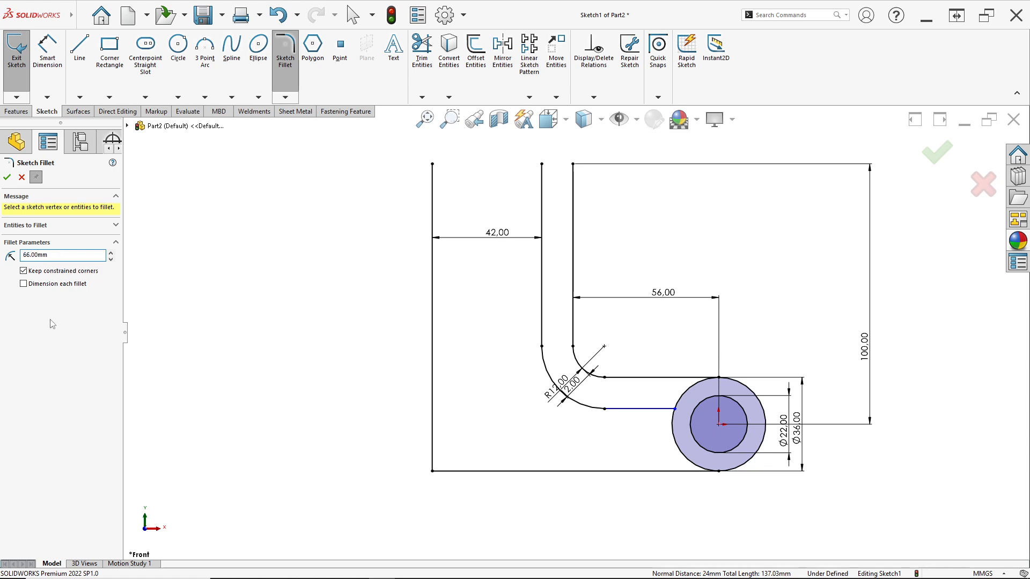
{"action": "left_click", "coordinate": [433, 471]}
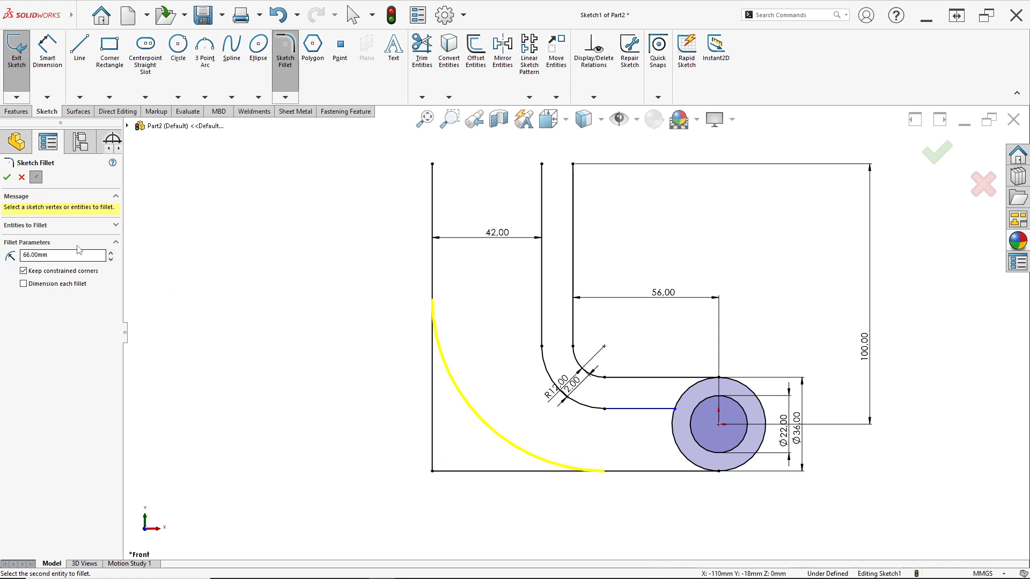
{"action": "left_click", "coordinate": [6, 177]}
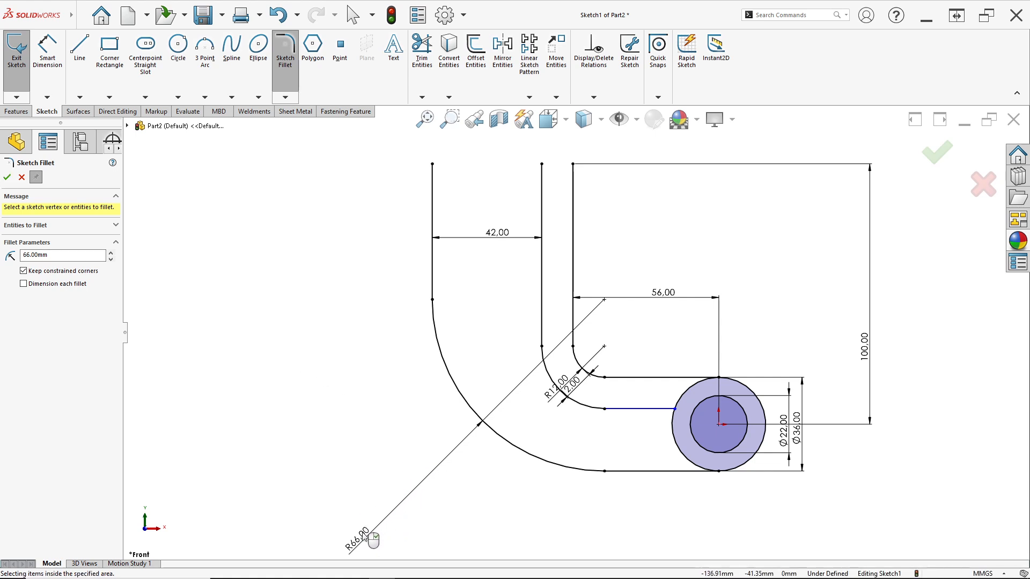
{"action": "key", "text": "Escape"}
{"action": "left_click_drag", "start_coordinate": [387, 504], "coordinate": [411, 444]}
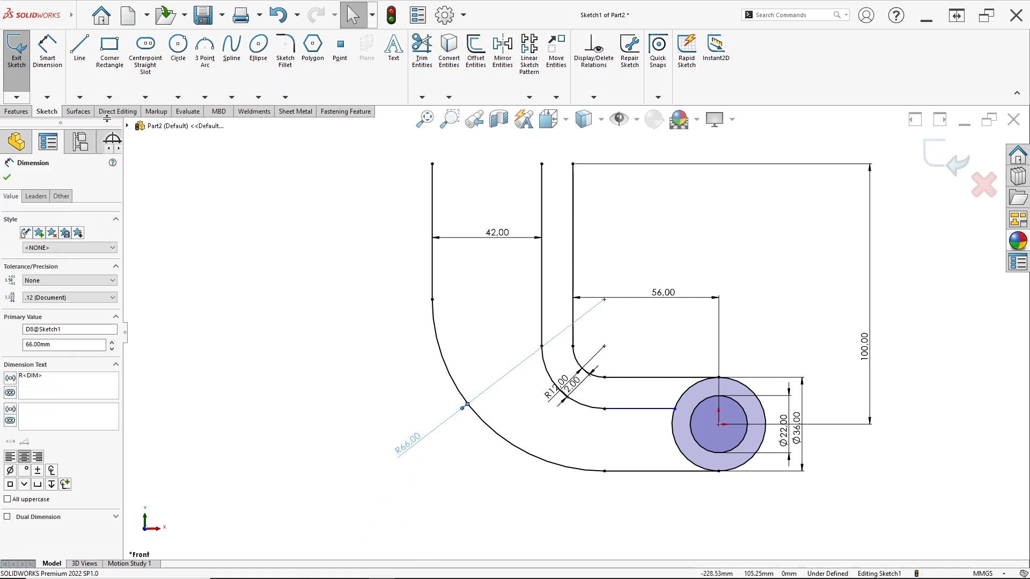
Close the profile's upper end with a 54 mm horizontal line between the outer and inner vertical lines' endpoints
{"action": "left_click", "coordinate": [80, 53]}
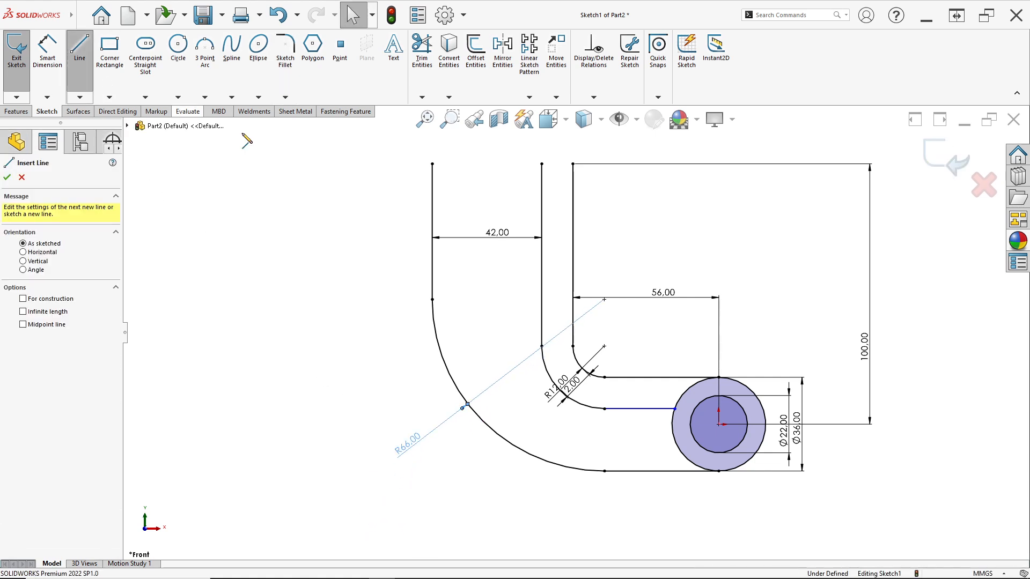
{"action": "left_click", "coordinate": [433, 163]}
{"action": "left_click", "coordinate": [573, 164]}
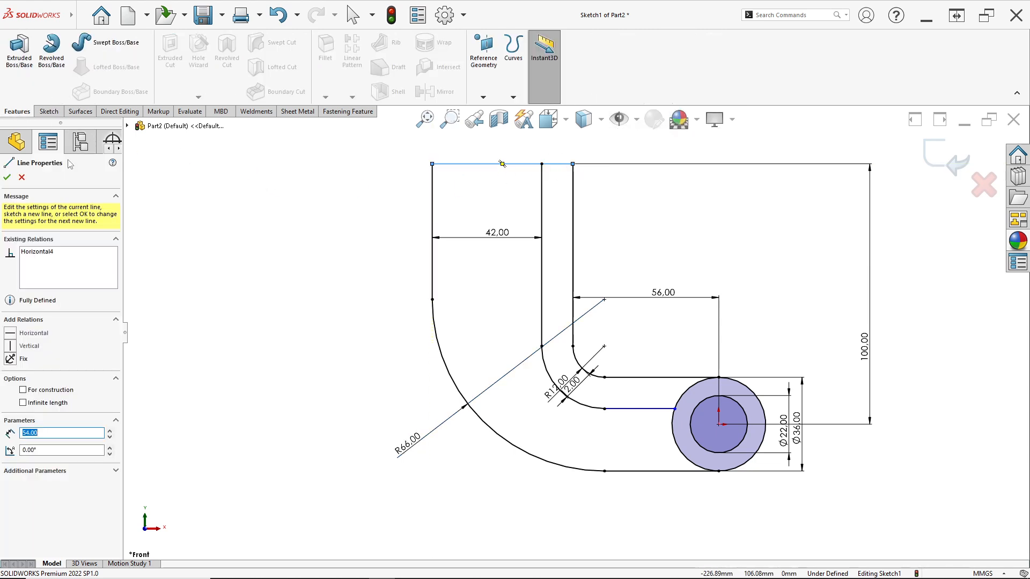
Start a boss extrusion and choose the ring between the 22 mm and 36 mm circles as its contour
{"action": "key", "text": "alt+Tab"}
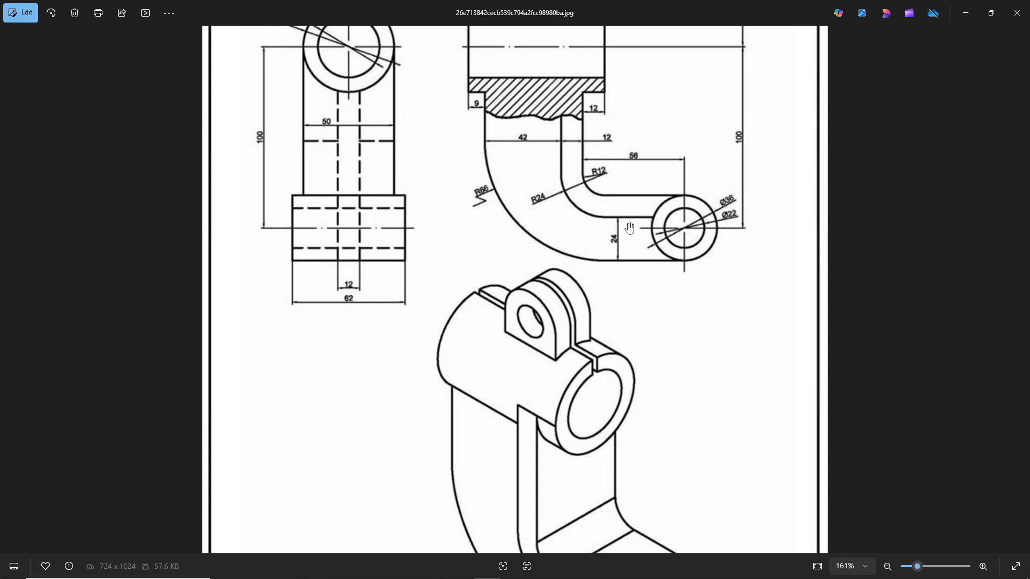
{"action": "key", "text": "alt+Tab"}
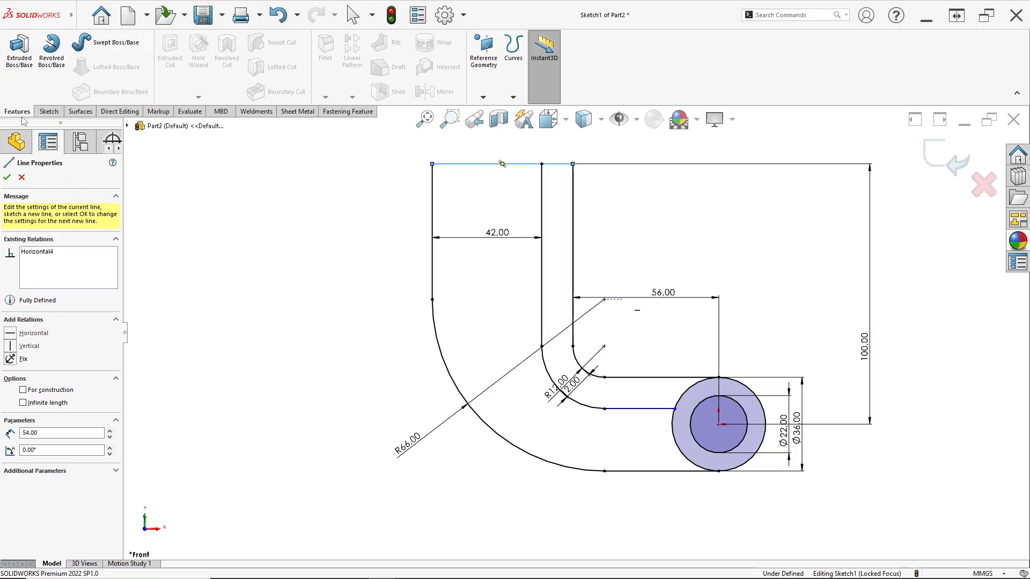
{"action": "left_click", "coordinate": [21, 69]}
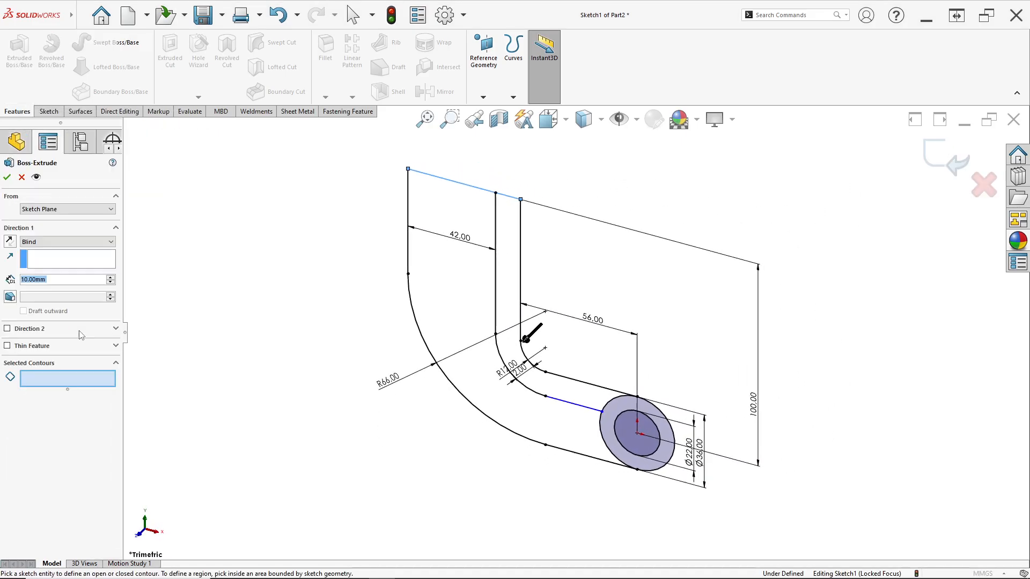
{"action": "left_click", "coordinate": [43, 378]}
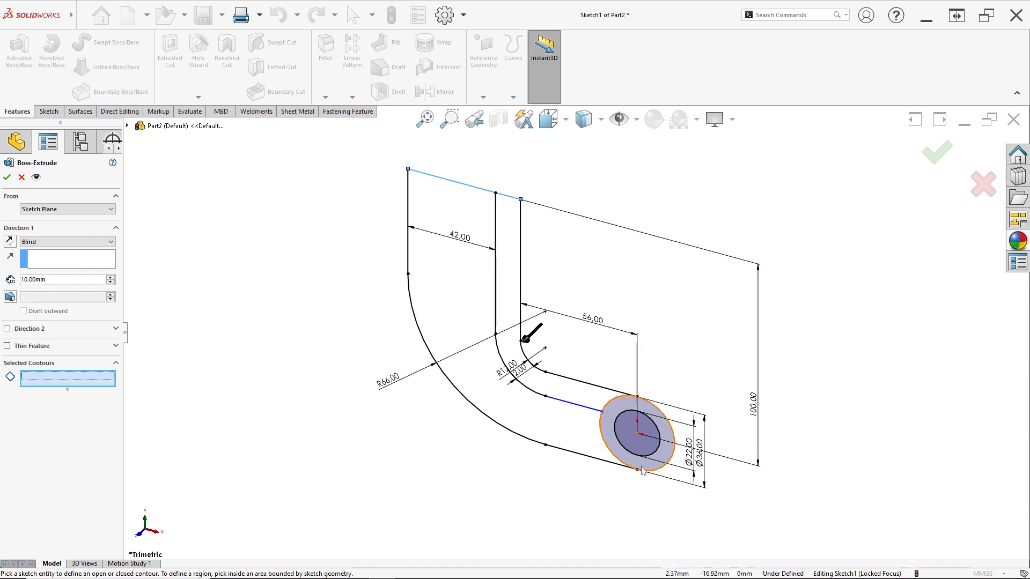
{"action": "left_click", "coordinate": [647, 414]}
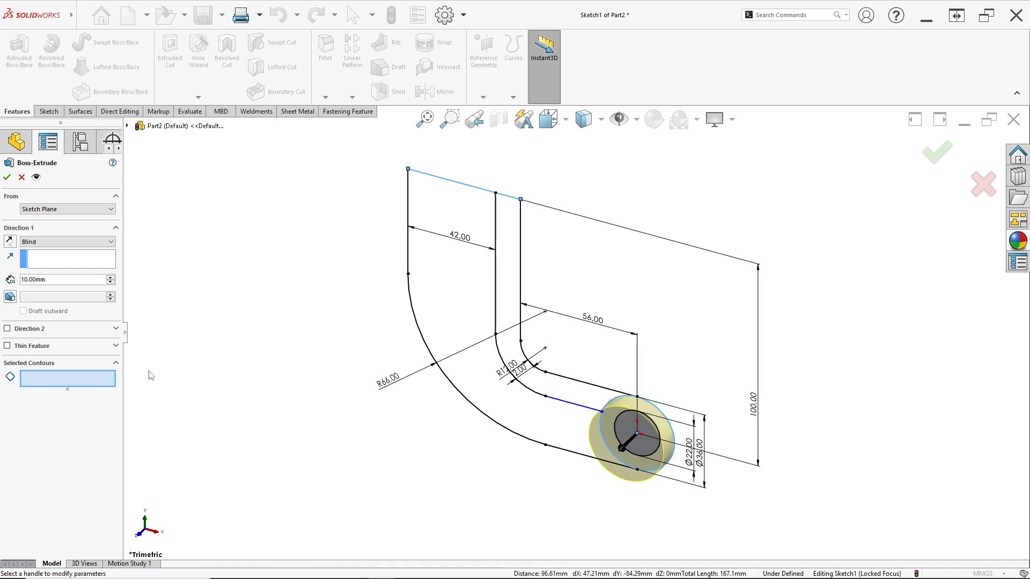
{"action": "left_click", "coordinate": [109, 378]}
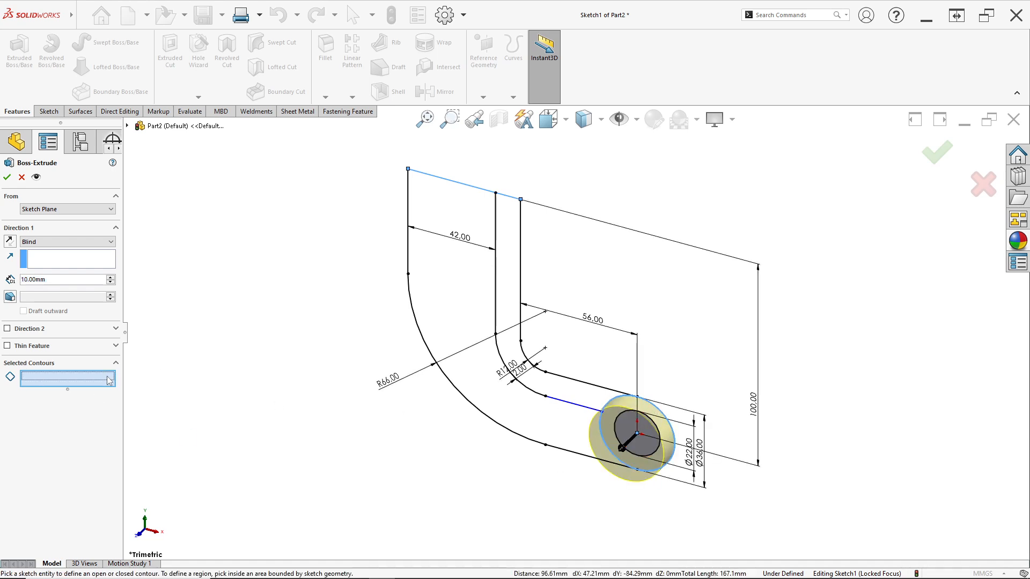
{"action": "left_click", "coordinate": [644, 413]}
{"action": "scroll", "coordinate": [643, 413], "scroll_direction": "down", "scroll_amount": 4}
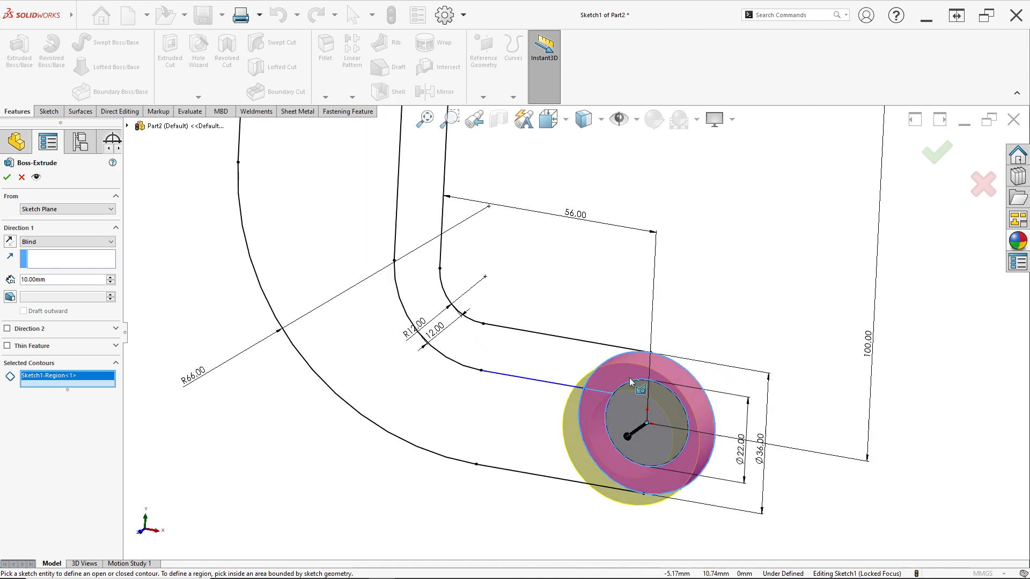
Extrude the end boss from the Mid Plane to the drawing's total width of 62 mm
{"action": "key", "text": "alt+Tab"}
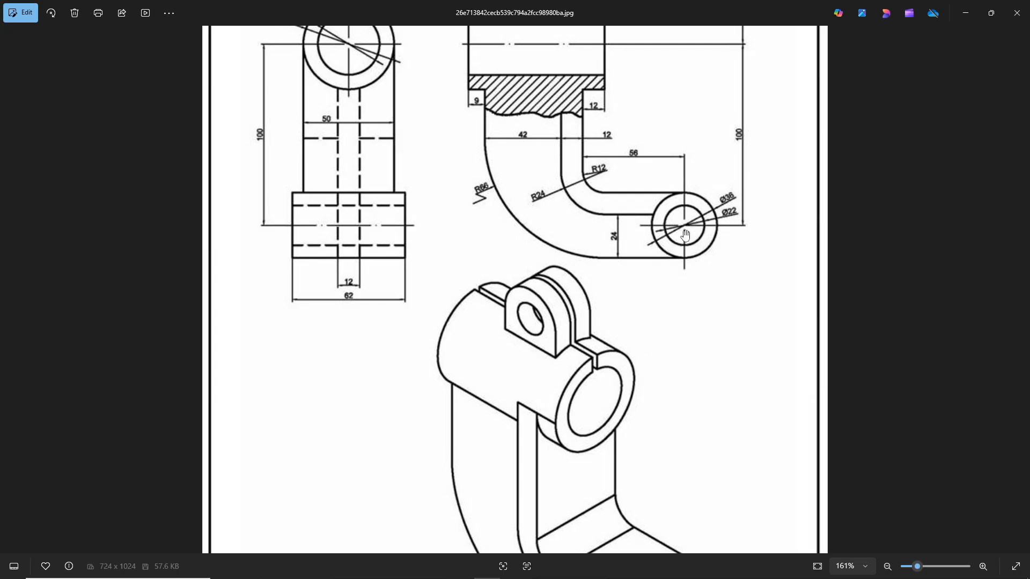
{"action": "key", "text": "alt+Tab"}
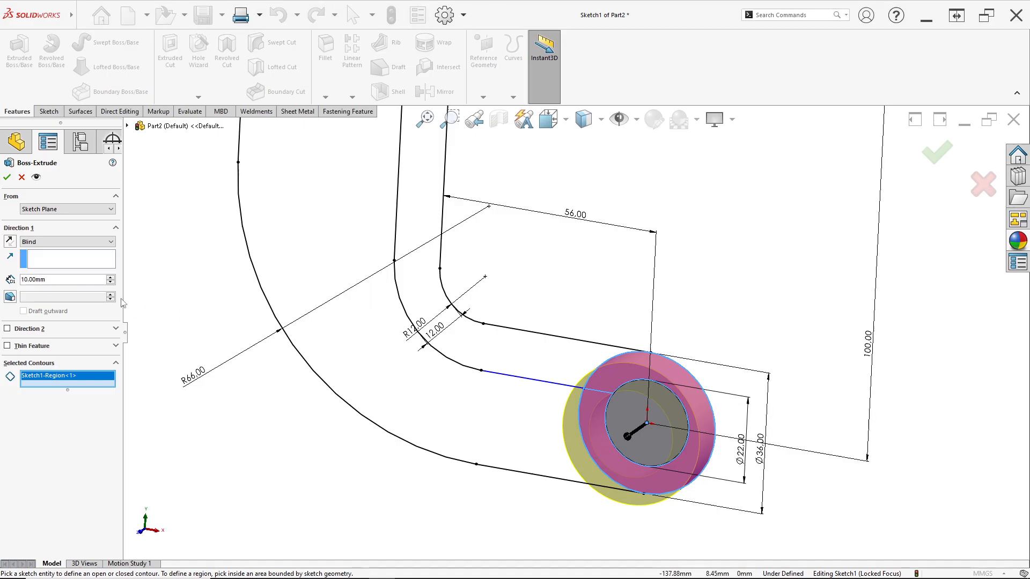
{"action": "left_click", "coordinate": [50, 241]}
{"action": "left_click", "coordinate": [60, 287]}
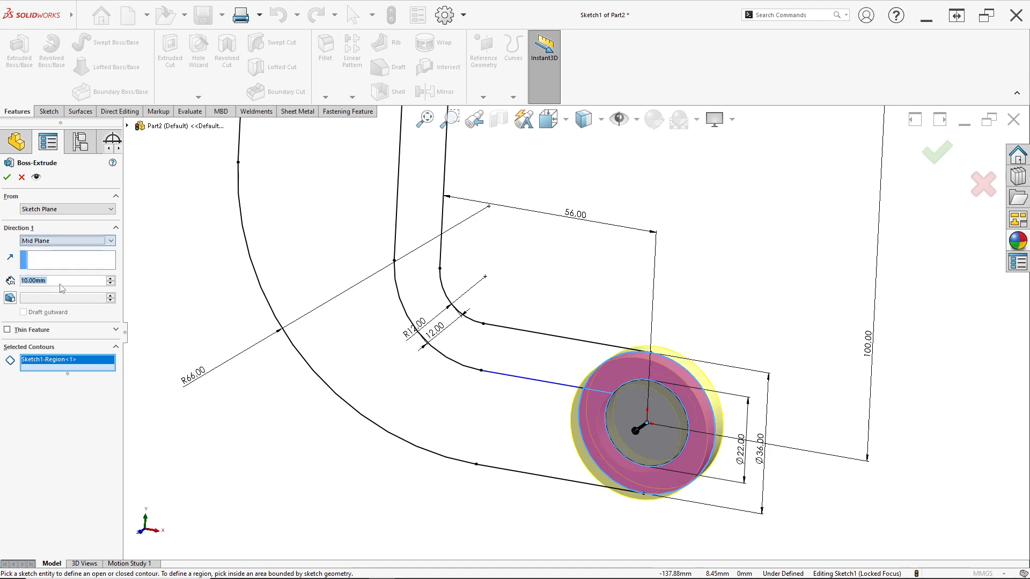
{"action": "key", "text": "alt+Tab"}
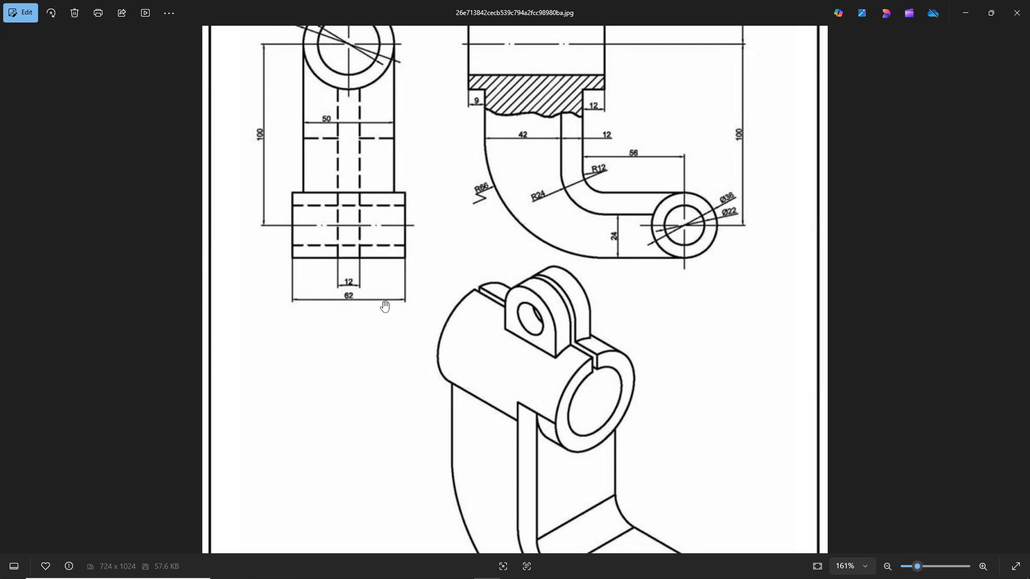
{"action": "key", "text": "alt+Tab"}
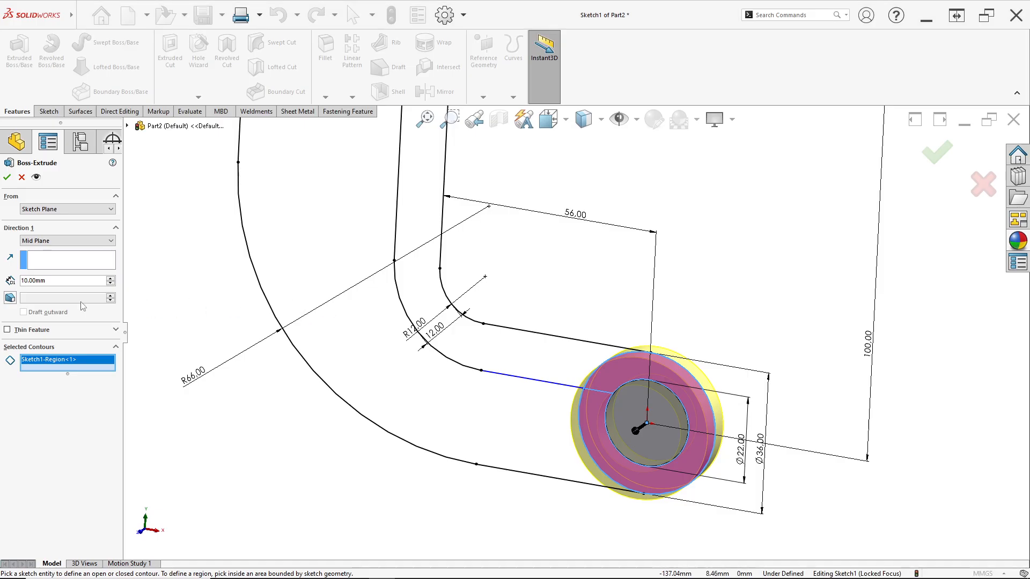
{"action": "left_click", "coordinate": [54, 241]}
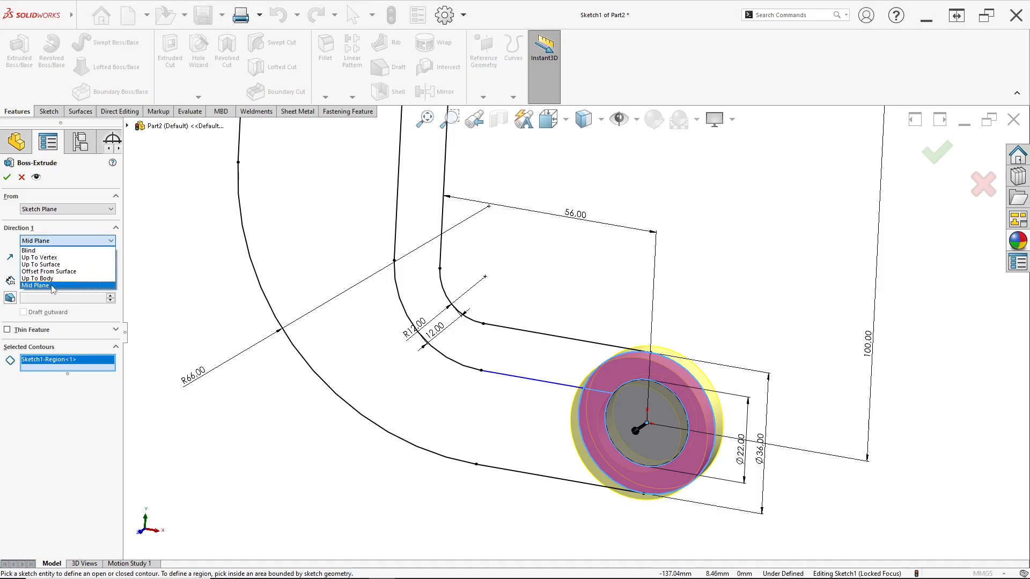
{"action": "left_click", "coordinate": [56, 288]}
{"action": "left_click", "coordinate": [56, 283]}
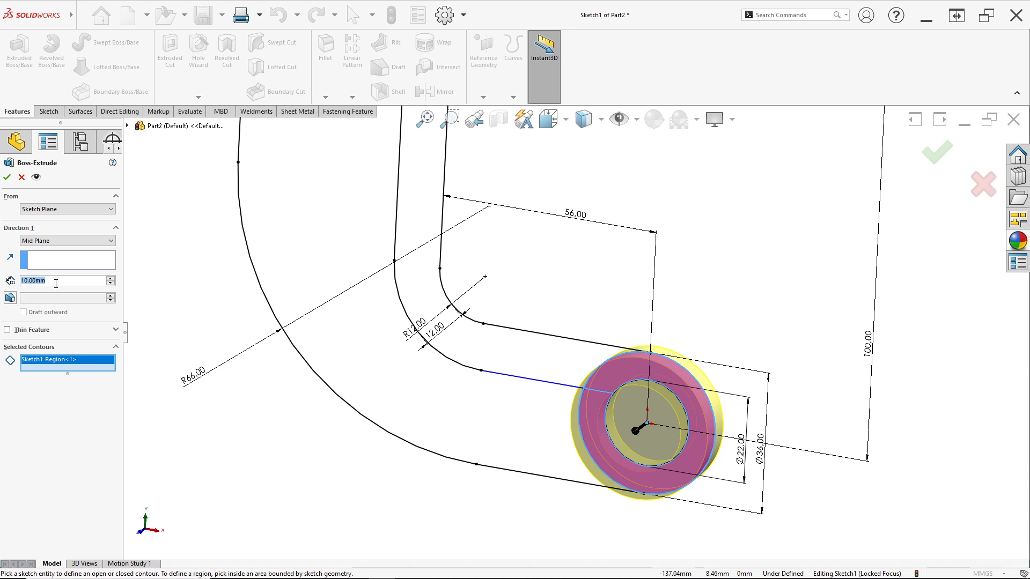
{"action": "type", "text": "62"}
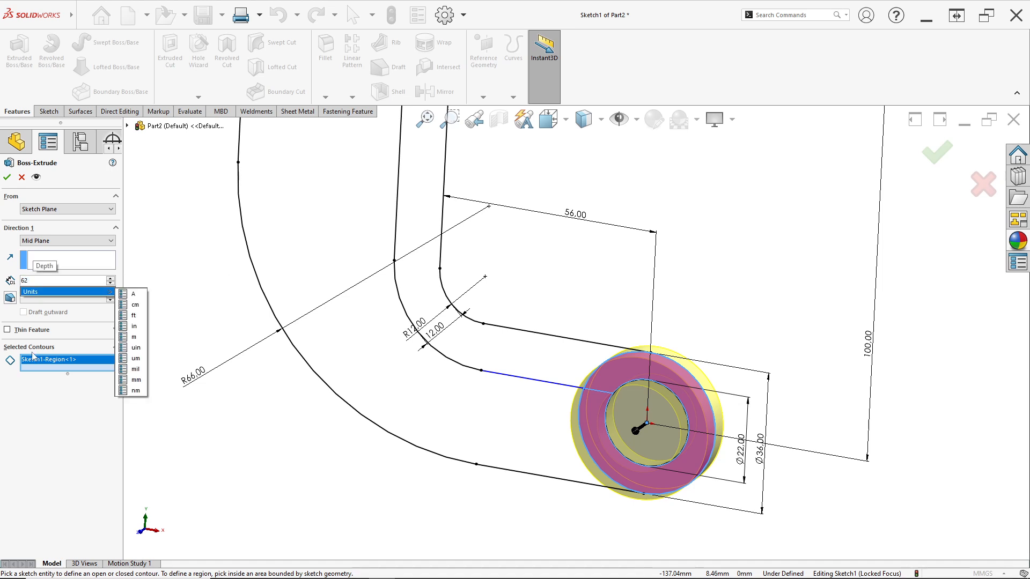
{"action": "key", "text": "Return"}
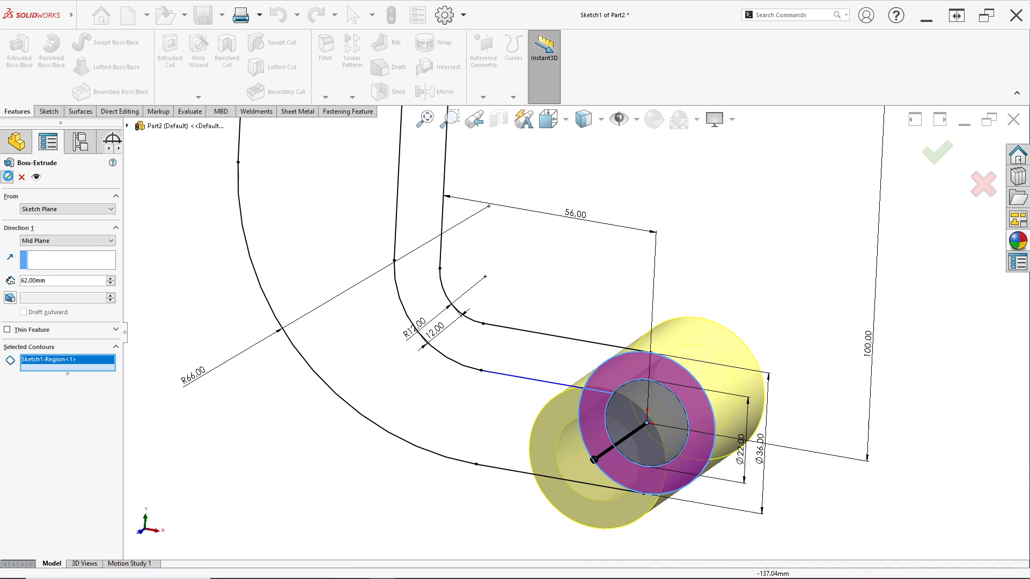
{"action": "left_click", "coordinate": [7, 177]}
Edit the end boss extrusion, clearing its selected contours and choosing only the ring between the 22 mm and 36 mm circles
{"action": "middle_click_drag", "start_coordinate": [535, 388], "coordinate": [536, 361]}
{"action": "scroll", "coordinate": [535, 360], "scroll_direction": "up", "scroll_amount": 2}
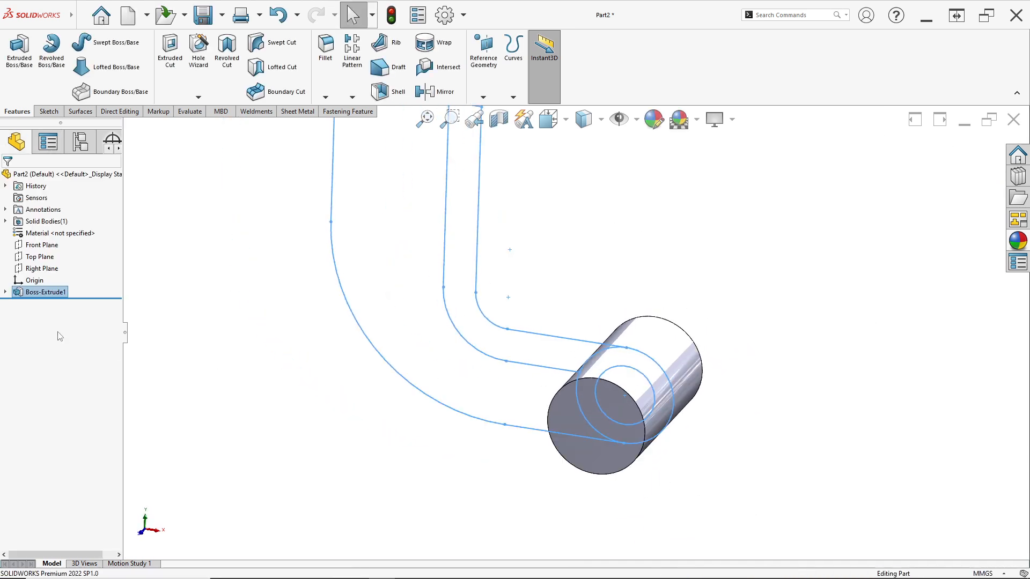
{"action": "scroll", "coordinate": [459, 321], "scroll_direction": "up", "scroll_amount": 3}
{"action": "scroll", "coordinate": [423, 326], "scroll_direction": "down", "scroll_amount": 3}
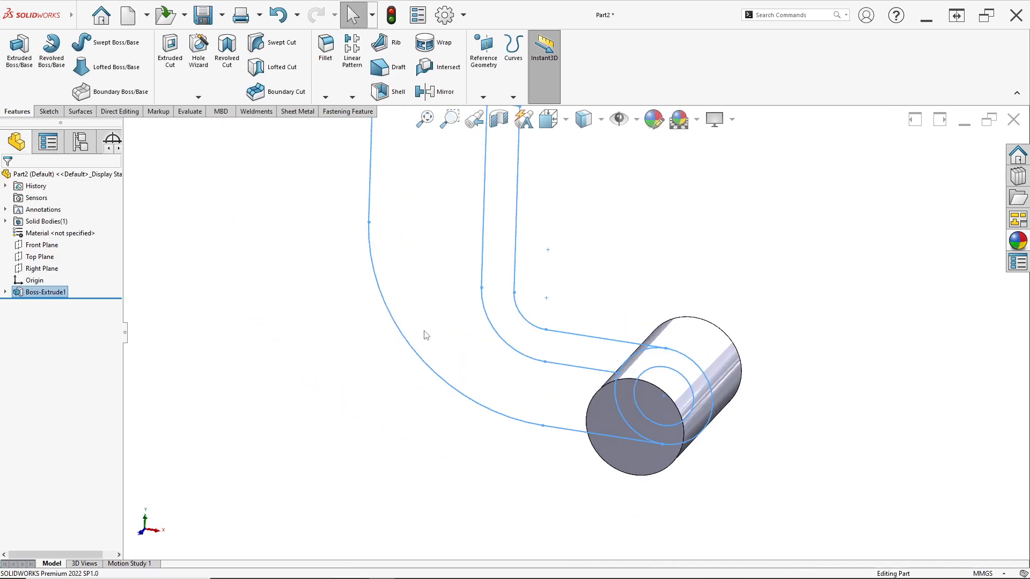
{"action": "right_click", "coordinate": [32, 297]}
{"action": "left_click", "coordinate": [42, 265]}
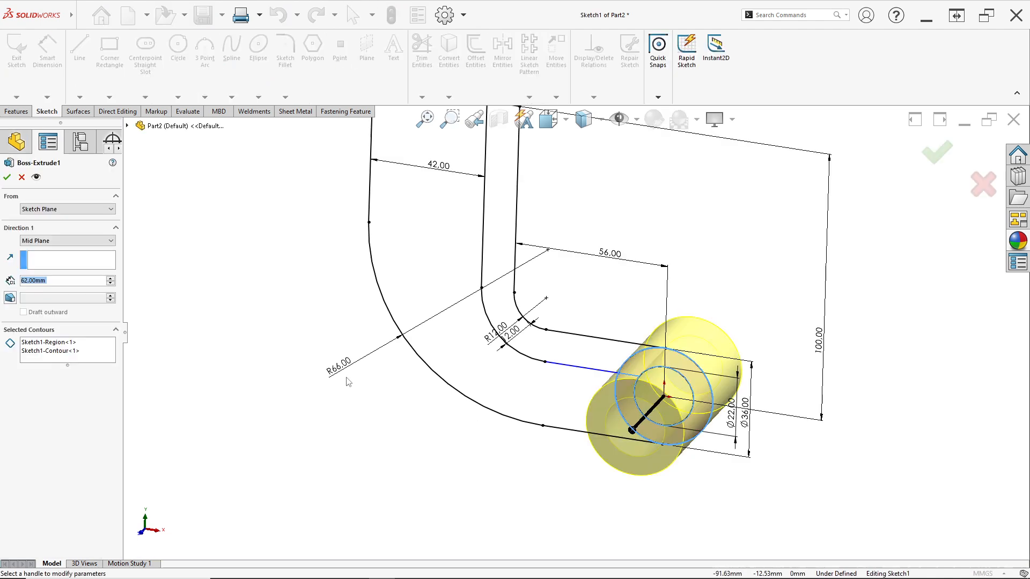
{"action": "left_click", "coordinate": [48, 341]}
{"action": "right_click", "coordinate": [48, 343]}
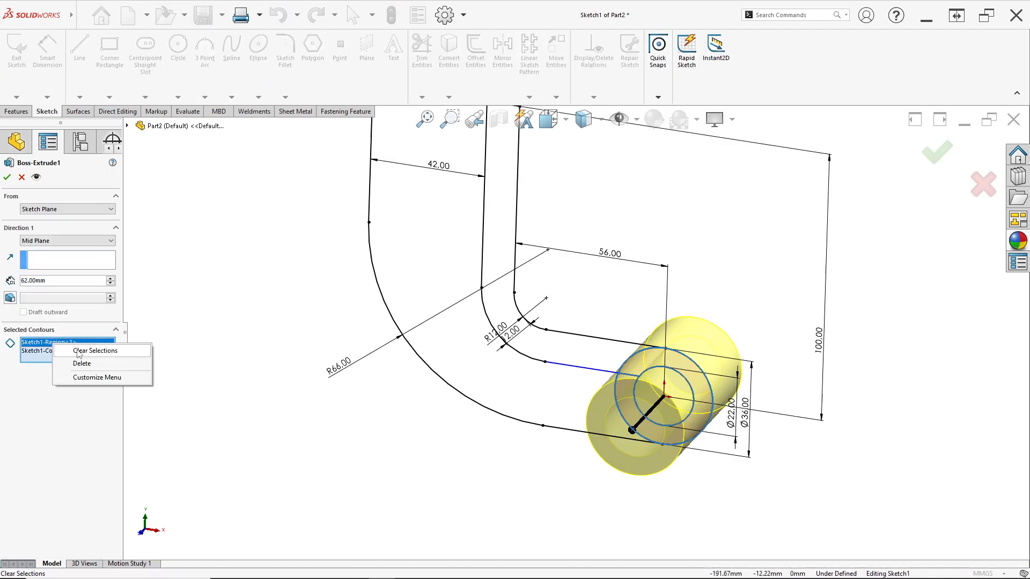
{"action": "left_click", "coordinate": [81, 350]}
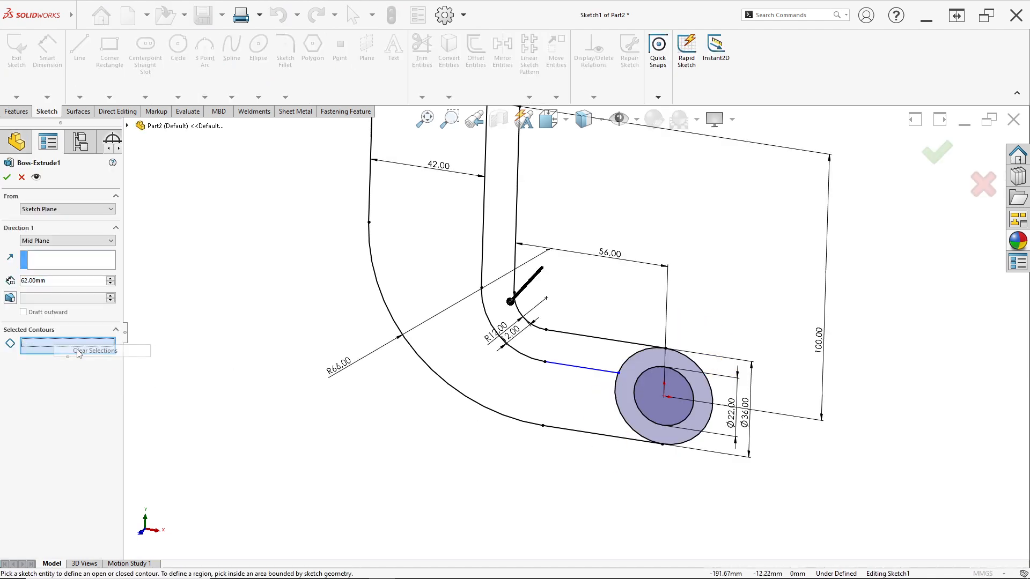
{"action": "left_click", "coordinate": [697, 385]}
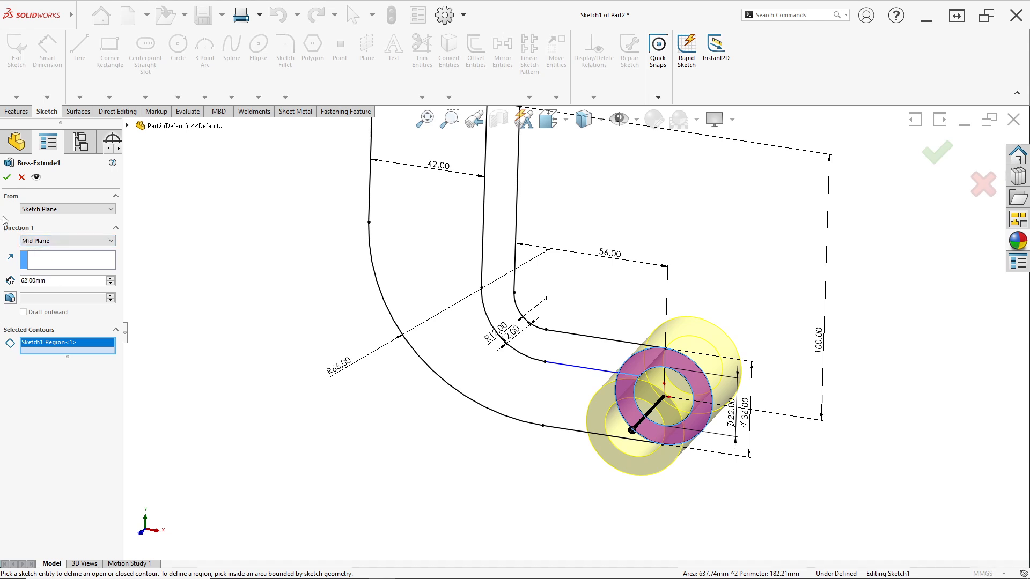
{"action": "left_click", "coordinate": [7, 178]}
{"action": "middle_click_drag", "start_coordinate": [633, 343], "coordinate": [578, 343]}
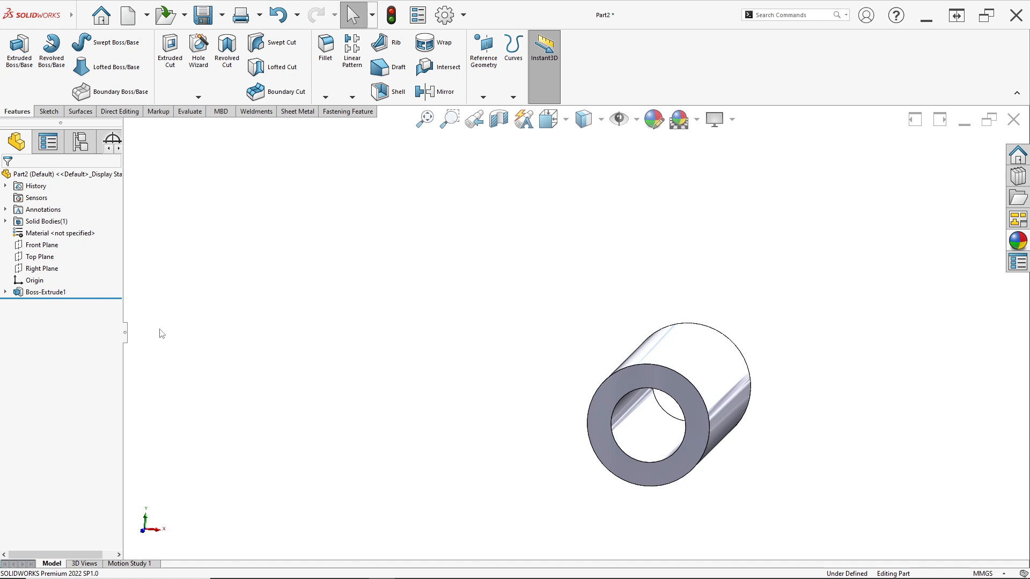
Extrude the first sketch's narrow L-shaped strip as a boss from the Mid Plane to the drawing's width of 50 mm
{"action": "left_click", "coordinate": [5, 292]}
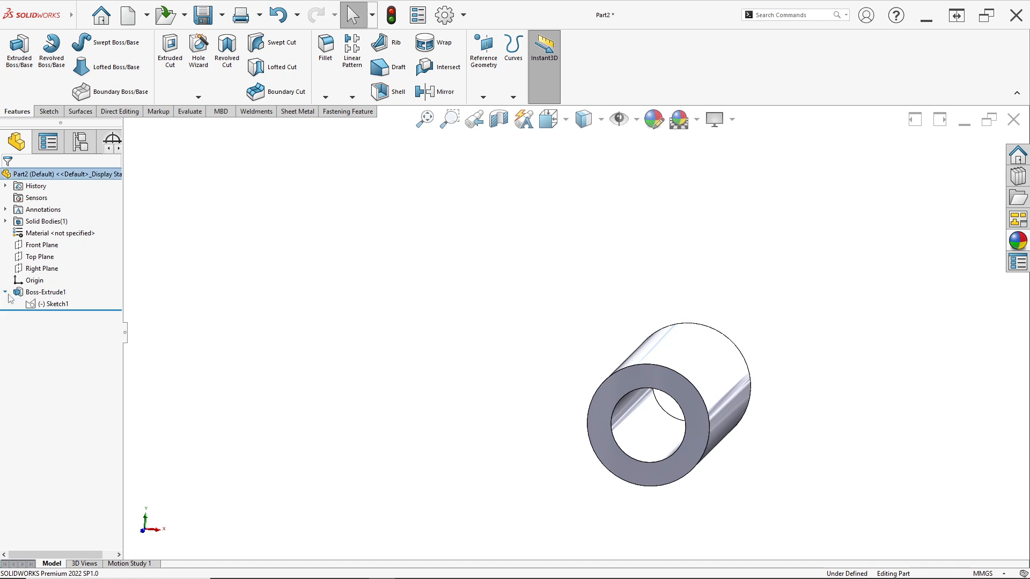
{"action": "left_click", "coordinate": [53, 305]}
{"action": "left_click", "coordinate": [19, 49]}
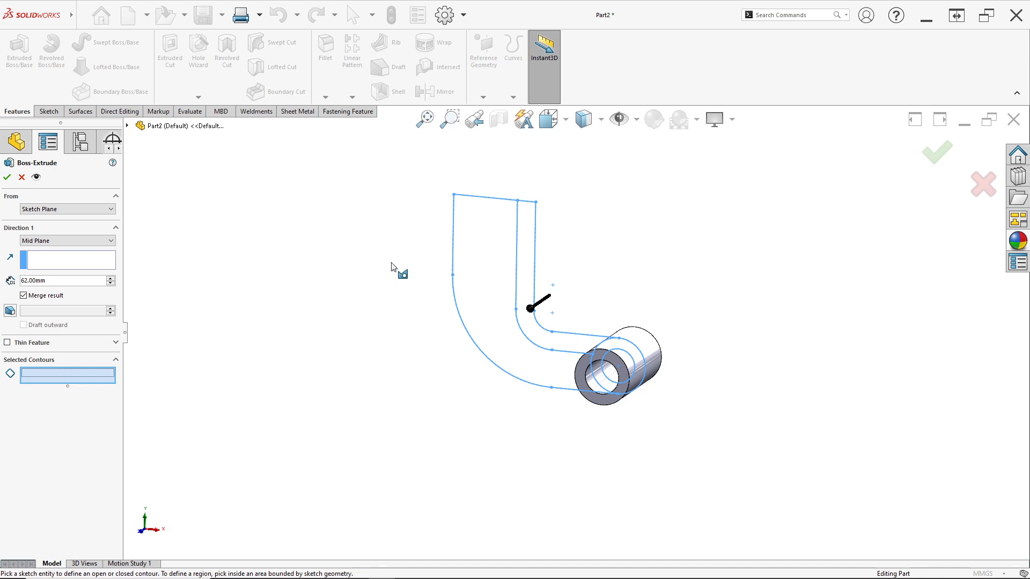
{"action": "left_click", "coordinate": [528, 260]}
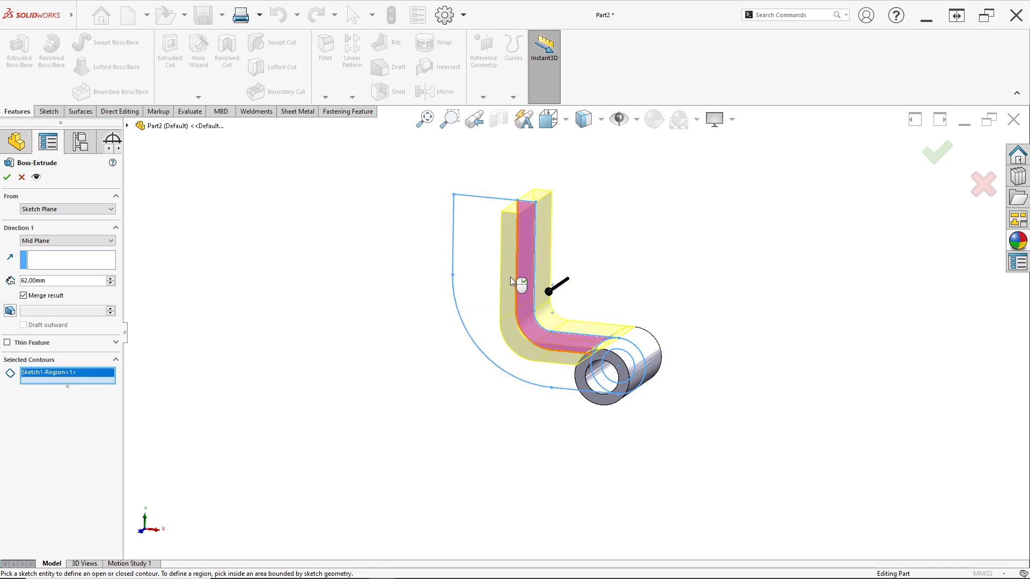
{"action": "key", "text": "alt+Tab"}
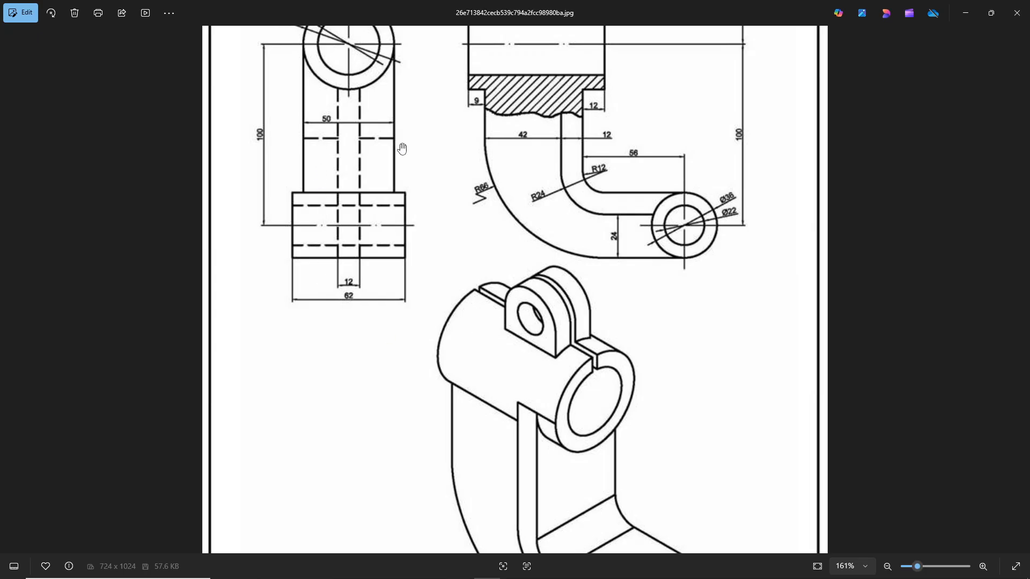
{"action": "key", "text": "alt+Tab"}
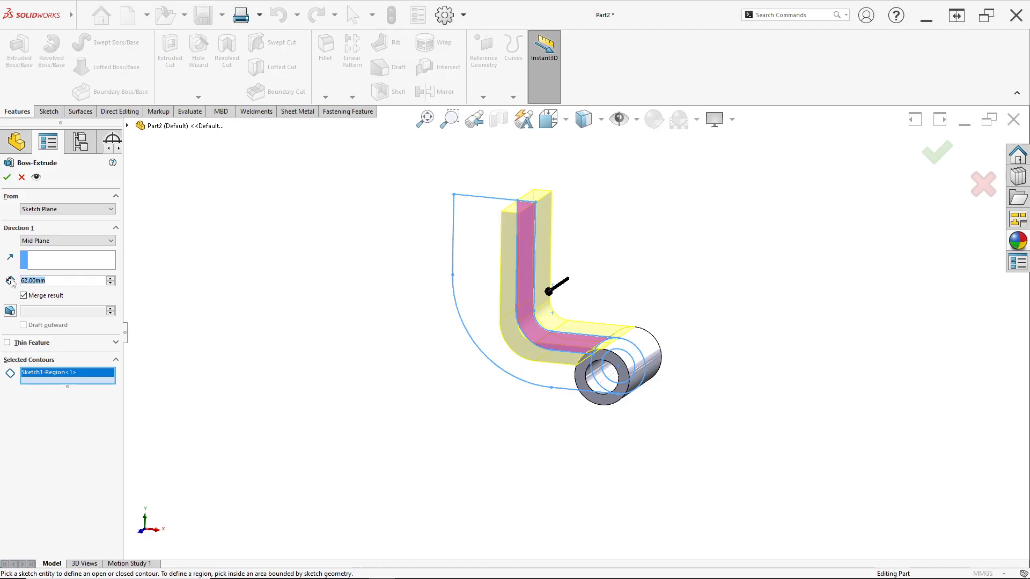
{"action": "type", "text": "50"}
{"action": "key", "text": "Return"}
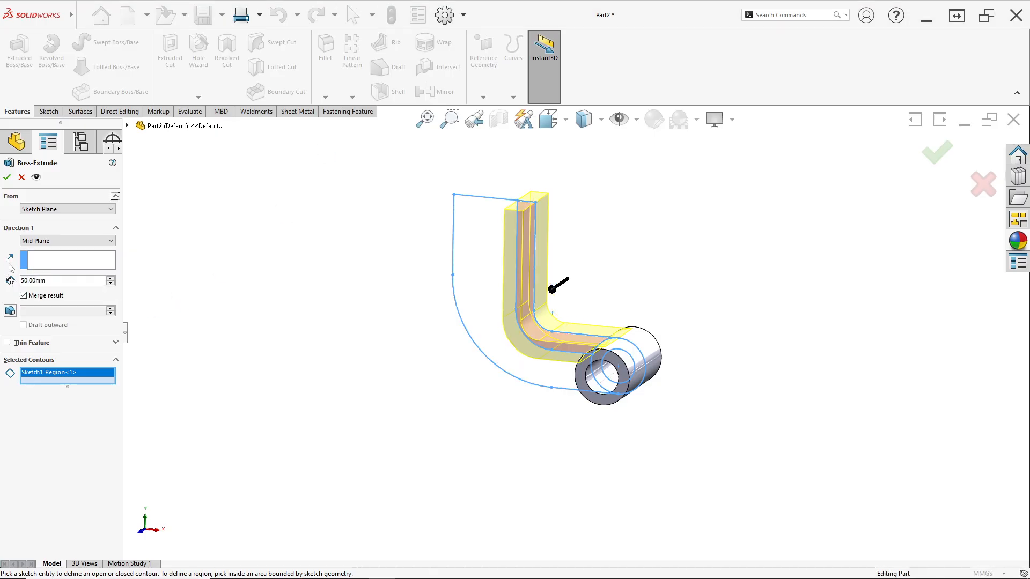
{"action": "left_click", "coordinate": [30, 244]}
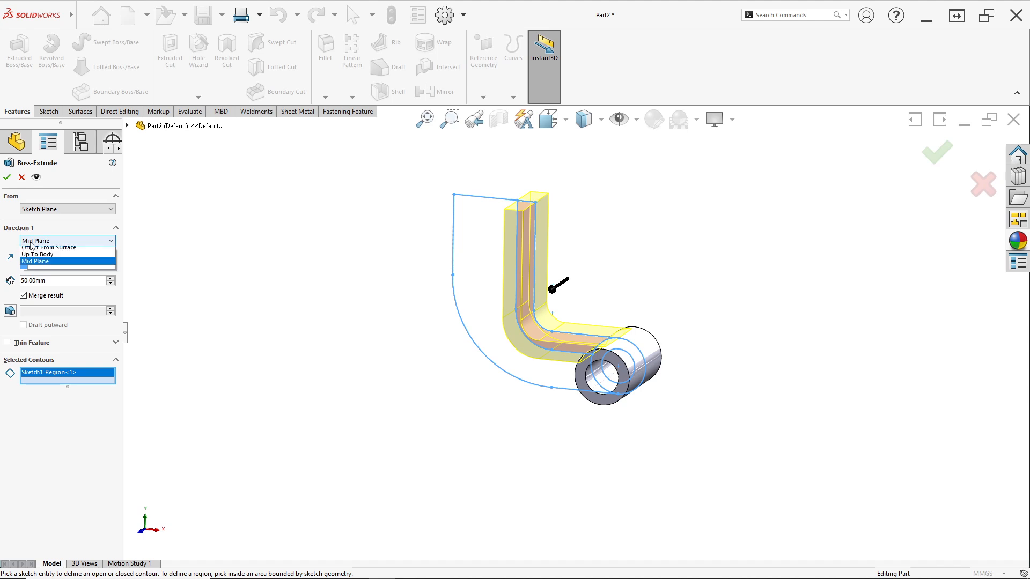
{"action": "left_click", "coordinate": [42, 294]}
{"action": "middle_click_drag", "start_coordinate": [586, 317], "coordinate": [590, 279]}
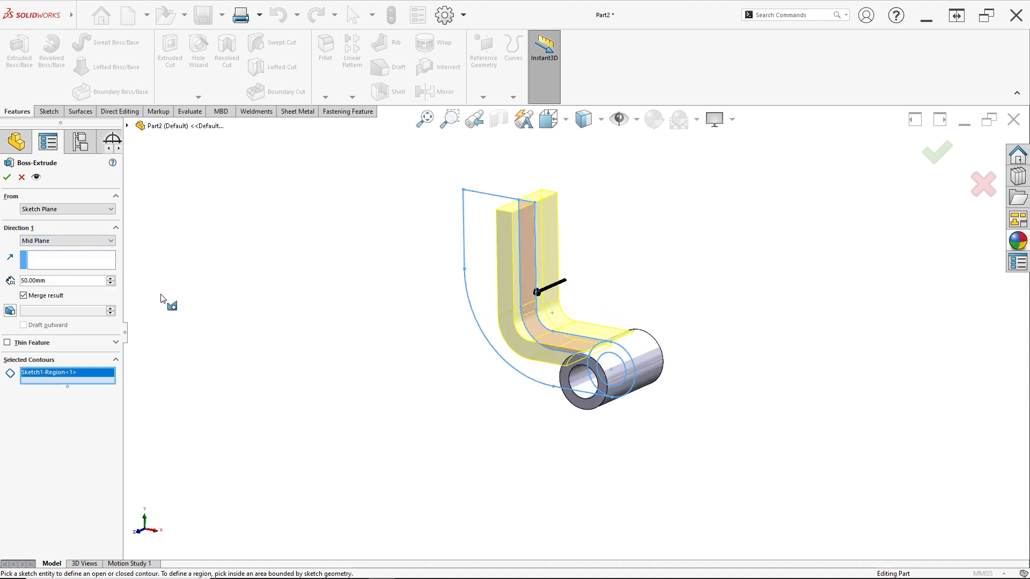
{"action": "left_click", "coordinate": [6, 178]}
Extrude the first sketch's large curved region inside the 66 mm radius arc as a 12 mm Mid Plane boss, as in the drawing
{"action": "middle_click_drag", "start_coordinate": [424, 292], "coordinate": [308, 312]}
{"action": "left_click", "coordinate": [52, 303]}
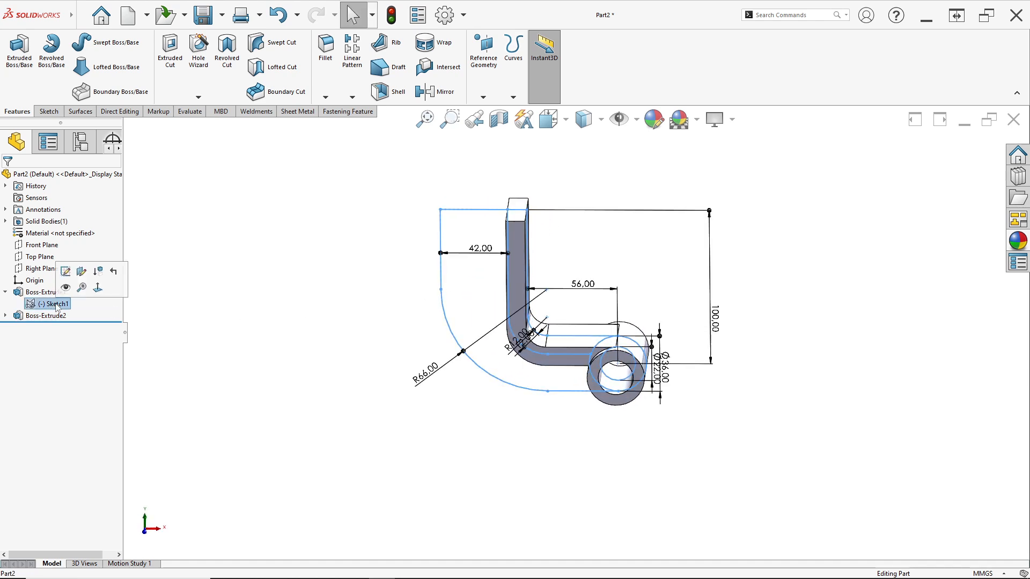
{"action": "left_click", "coordinate": [15, 89]}
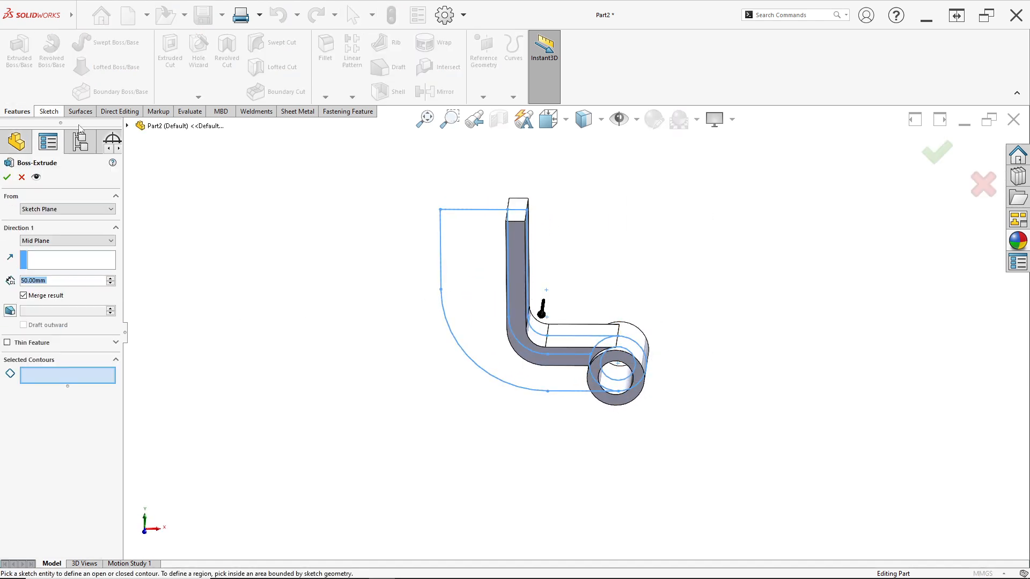
{"action": "left_click", "coordinate": [477, 283]}
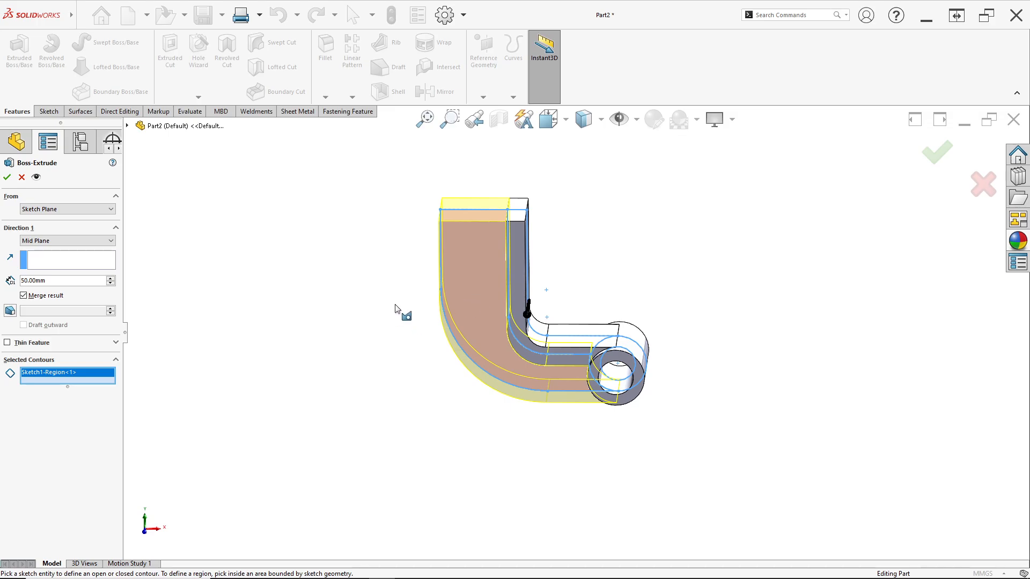
{"action": "key", "text": "alt+Tab"}
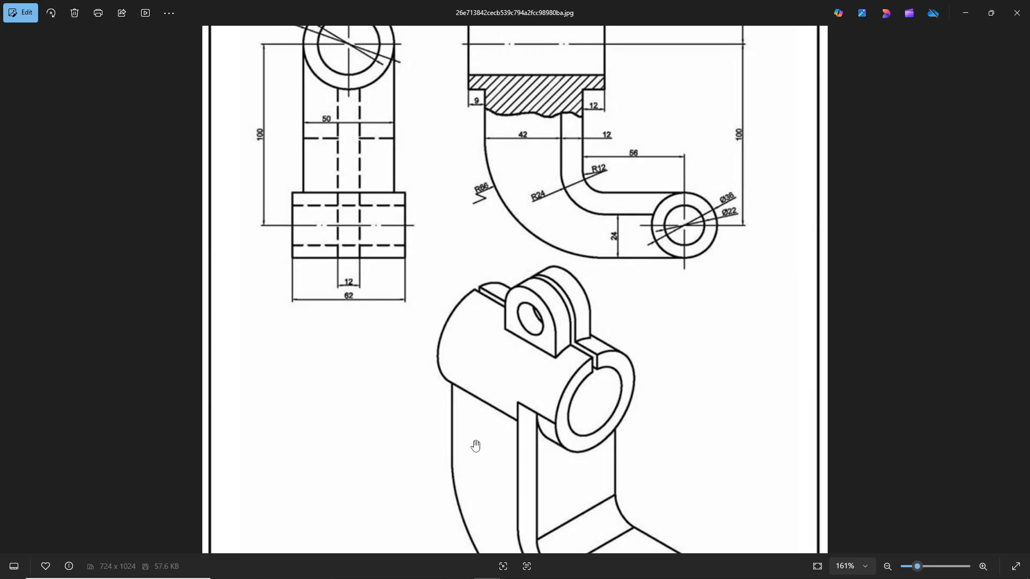
{"action": "key", "text": "alt+Tab"}
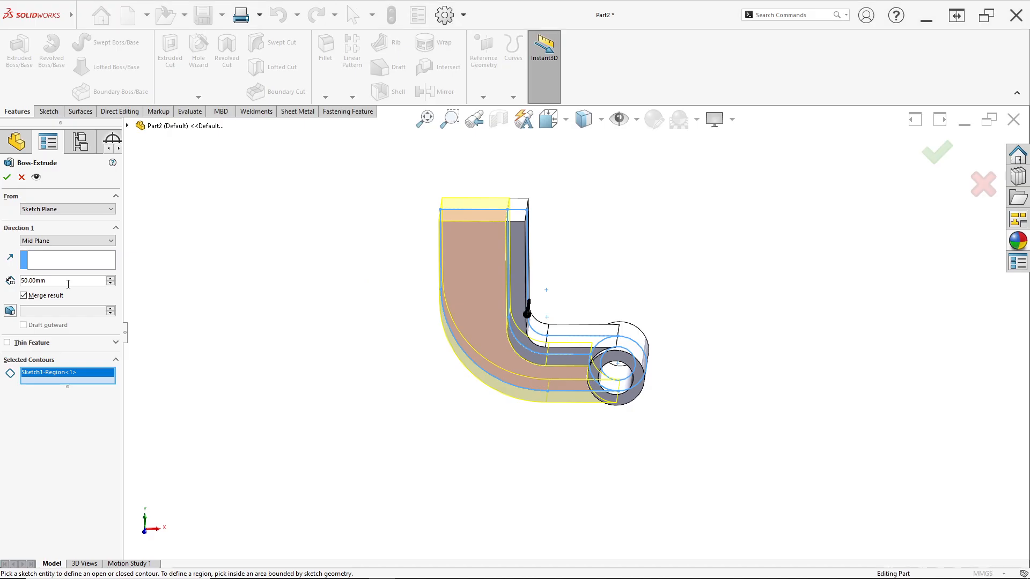
{"action": "double_click", "coordinate": [41, 280]}
{"action": "type", "text": "12"}
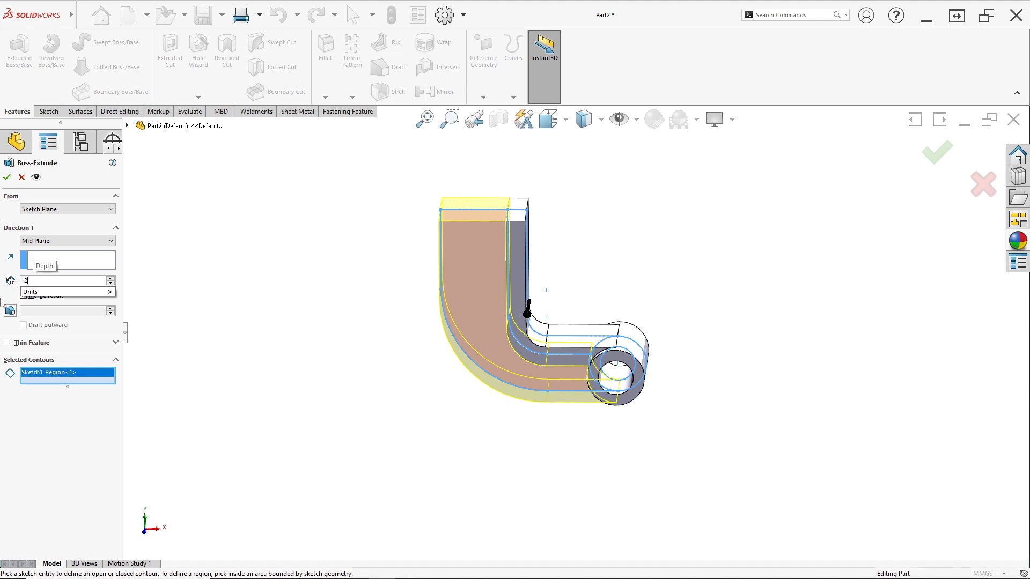
{"action": "key", "text": "Return"}
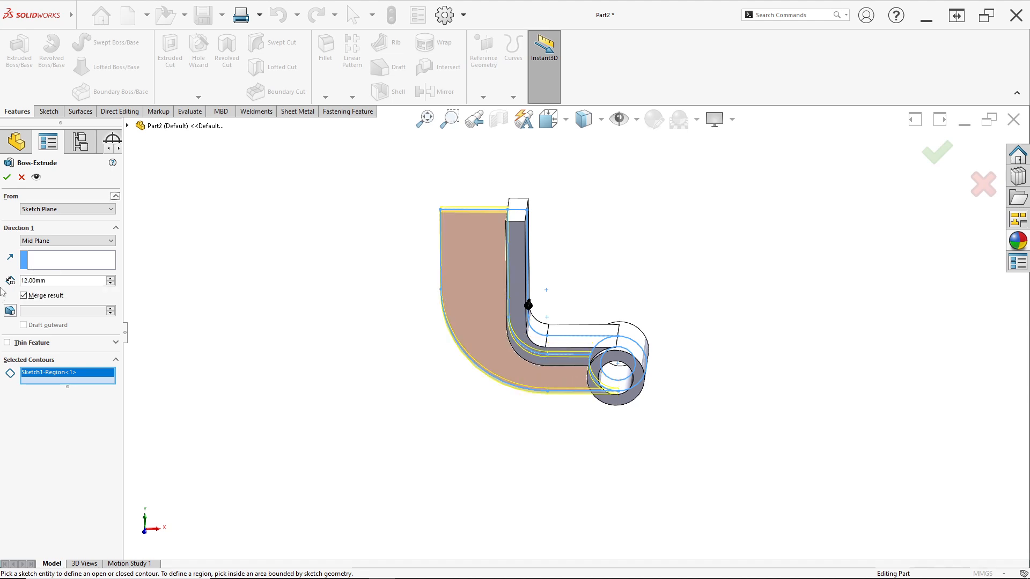
{"action": "left_click", "coordinate": [7, 177]}
Check in the reference drawing how far the clamp cylinder projects beyond the upright arm, and inspect the matching side of the model
{"action": "middle_click_drag", "start_coordinate": [406, 303], "coordinate": [413, 352]}
{"action": "left_click", "coordinate": [414, 352]}
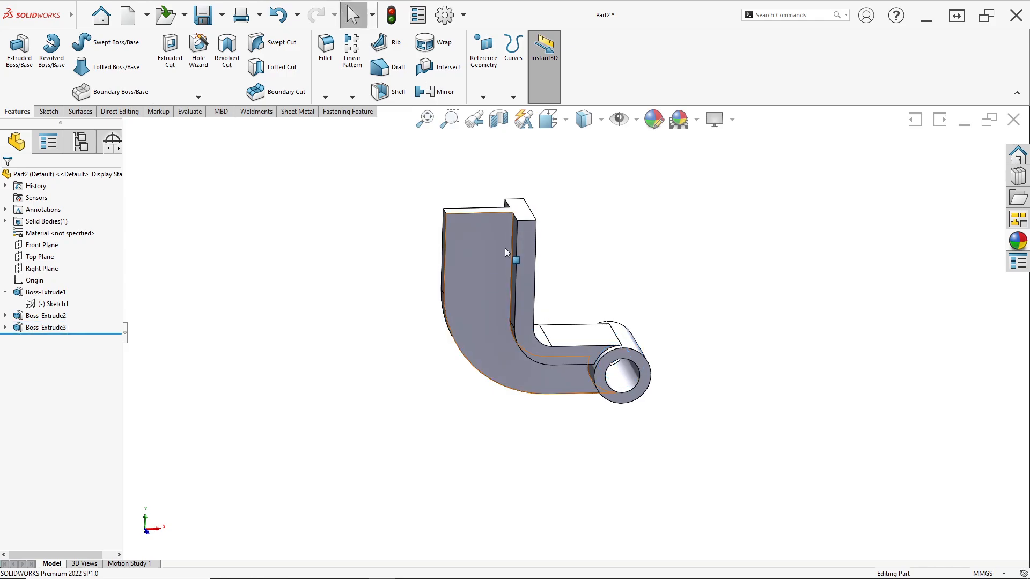
{"action": "key", "text": "alt+Tab"}
{"action": "scroll", "coordinate": [478, 214], "scroll_direction": "up", "scroll_amount": 2}
{"action": "scroll", "coordinate": [536, 332], "scroll_direction": "down", "scroll_amount": 3}
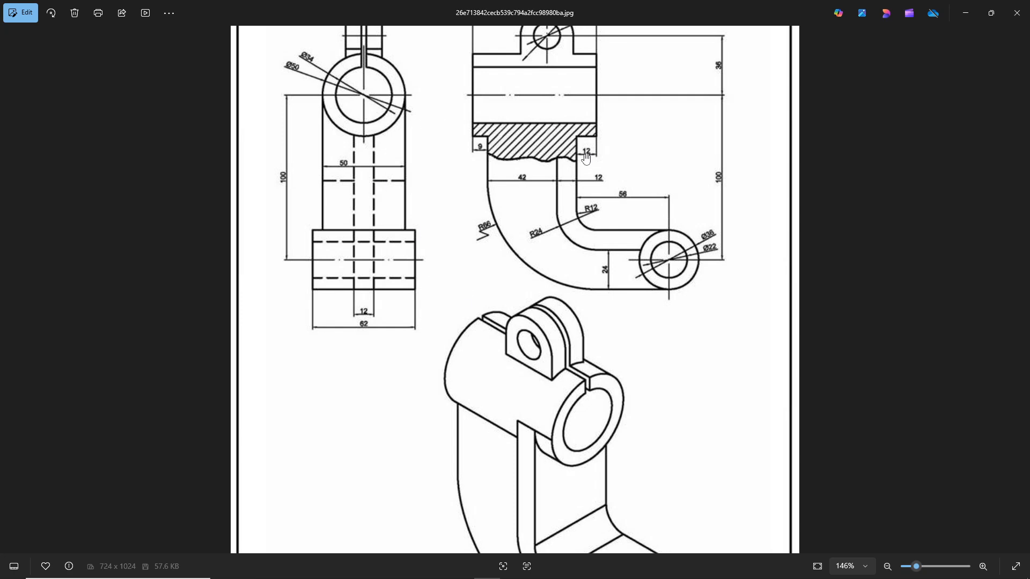
{"action": "key", "text": "alt+Tab"}
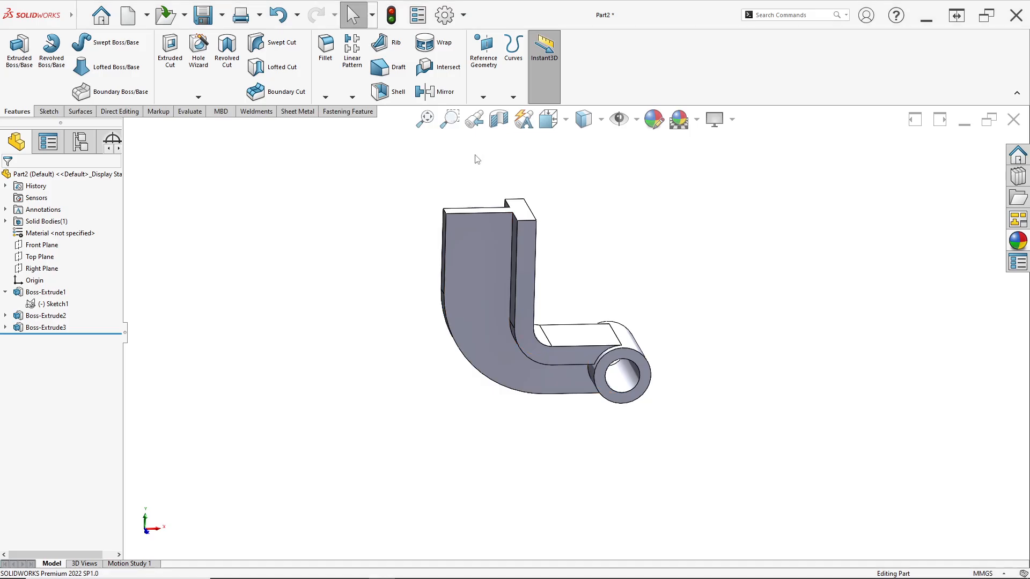
{"action": "middle_click_drag", "start_coordinate": [495, 228], "coordinate": [462, 218]}
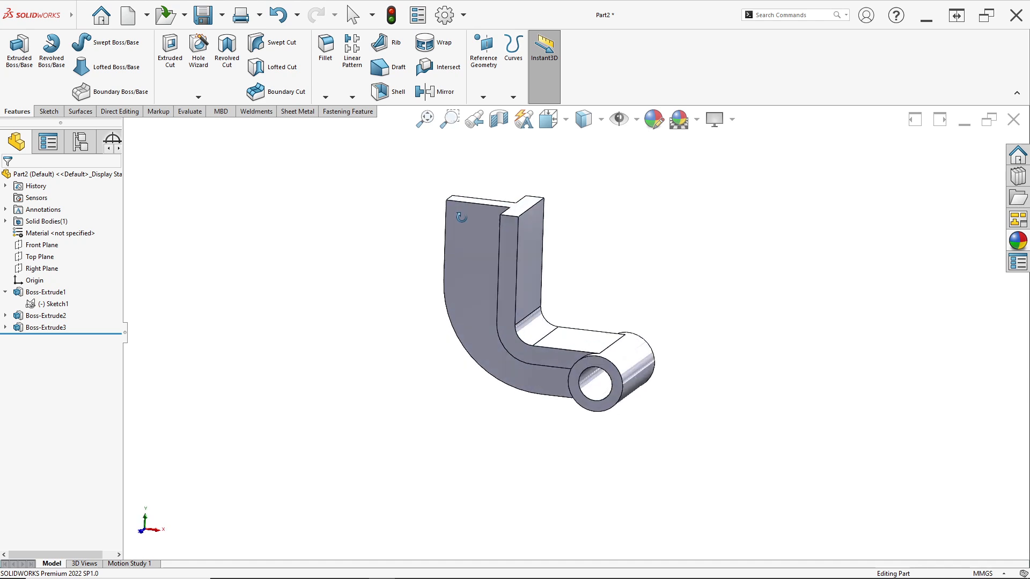
{"action": "scroll", "coordinate": [562, 219], "scroll_direction": "down", "scroll_amount": 2}
{"action": "middle_click_drag", "start_coordinate": [562, 219], "coordinate": [541, 245]}
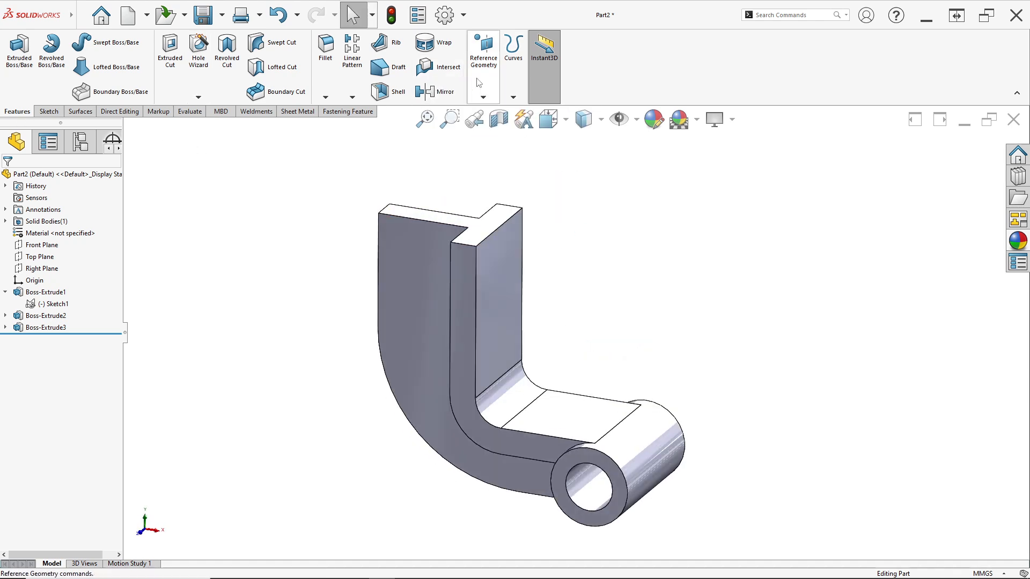
Create a reference plane offset 12 mm outward from the upright arm's flat inner face, on the end boss side
{"action": "left_click", "coordinate": [493, 93]}
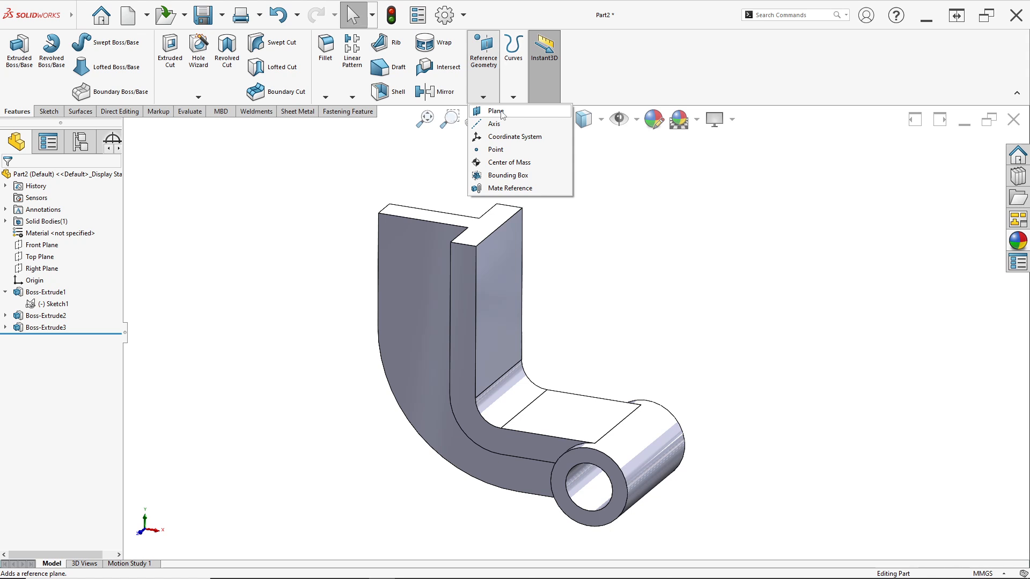
{"action": "left_click", "coordinate": [496, 112]}
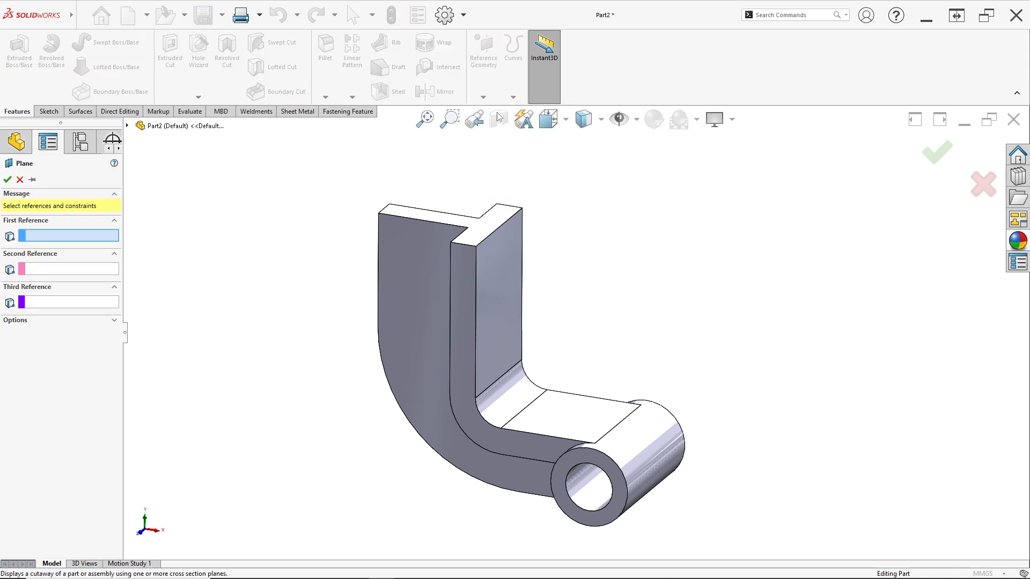
{"action": "left_click", "coordinate": [503, 244]}
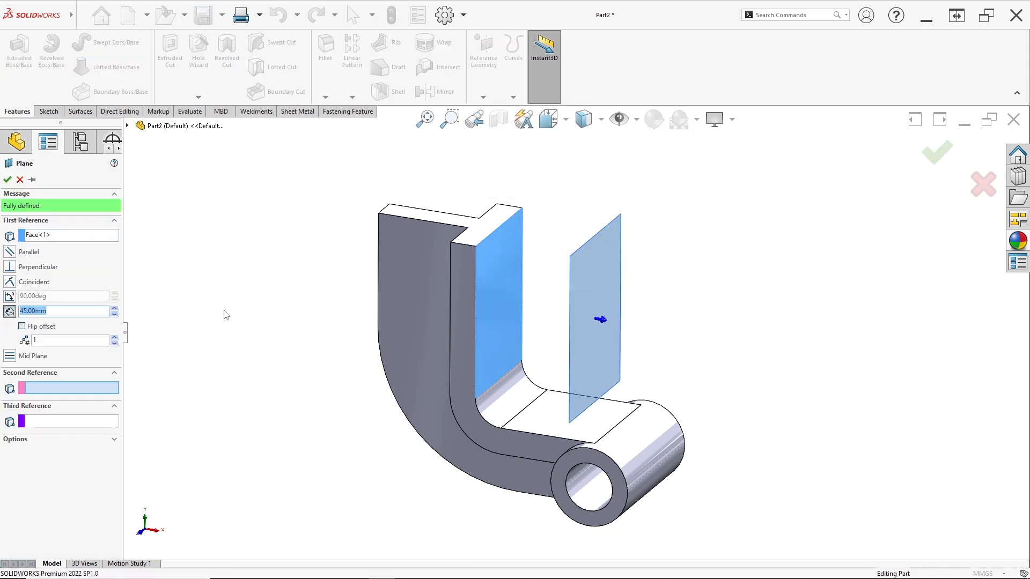
{"action": "key", "text": "alt+Tab"}
{"action": "key", "text": "alt+Tab"}
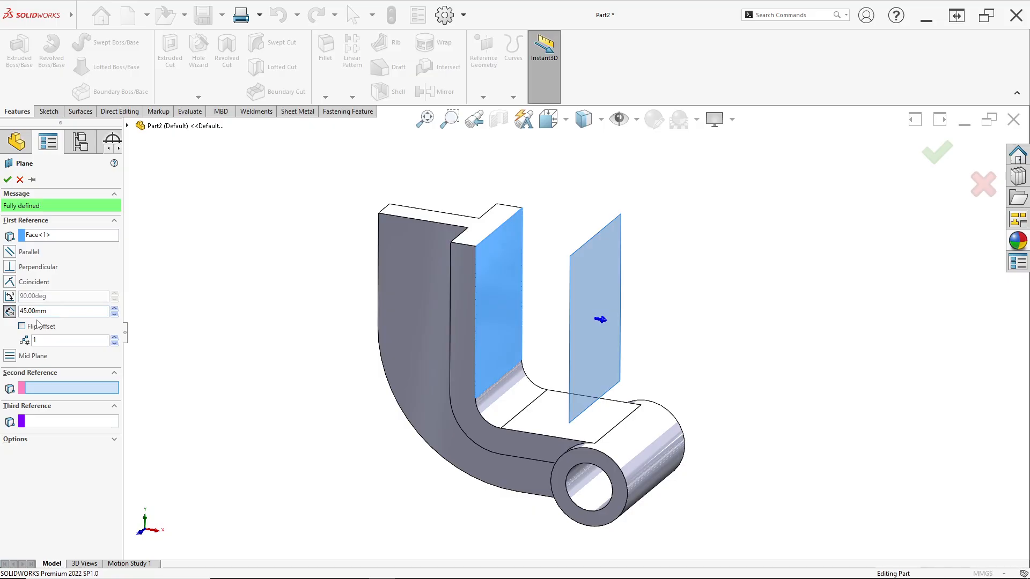
{"action": "double_click", "coordinate": [54, 310]}
{"action": "type", "text": "12"}
{"action": "key", "text": "Return"}
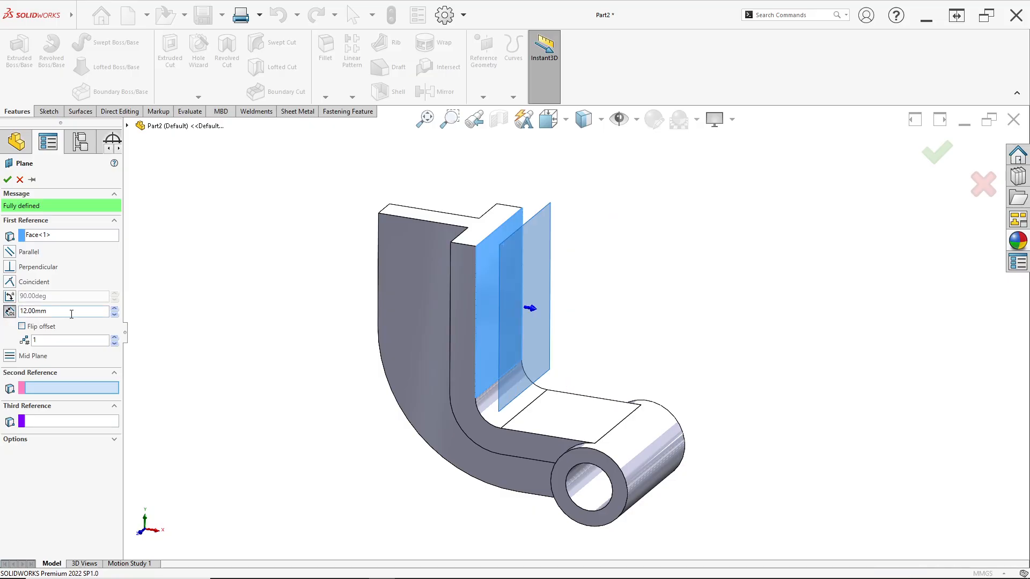
{"action": "left_click", "coordinate": [8, 180]}
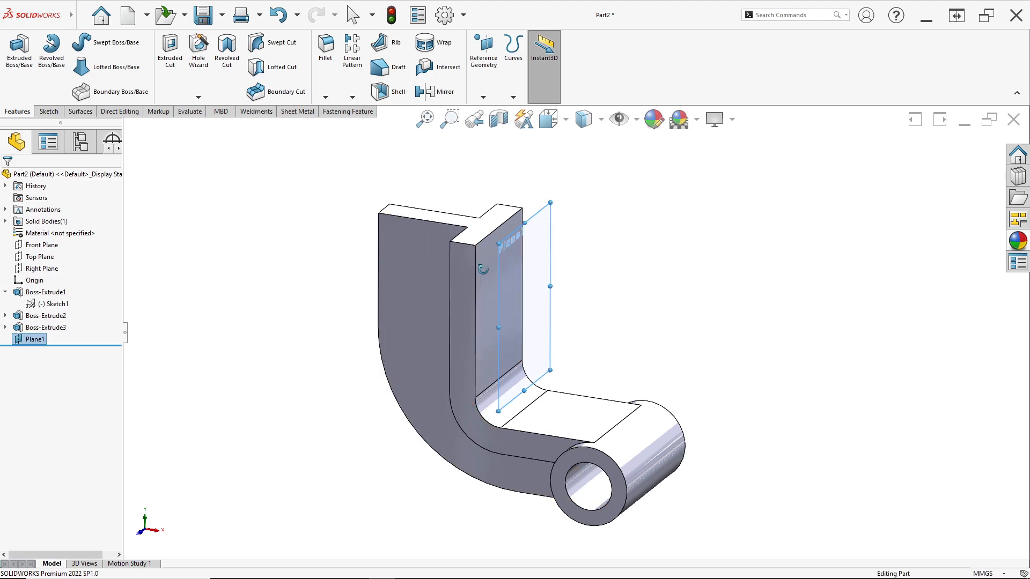
Start a new sketch on the offset reference plane in front of the upright arm
{"action": "middle_click_drag", "start_coordinate": [257, 273], "coordinate": [543, 229]}
{"action": "right_click", "coordinate": [543, 229]}
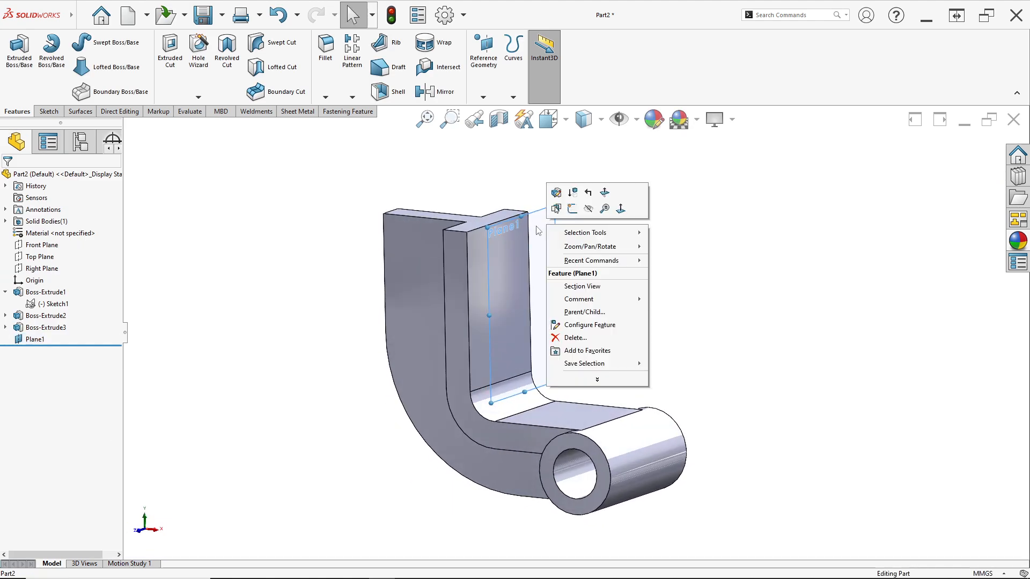
{"action": "left_click", "coordinate": [572, 210]}
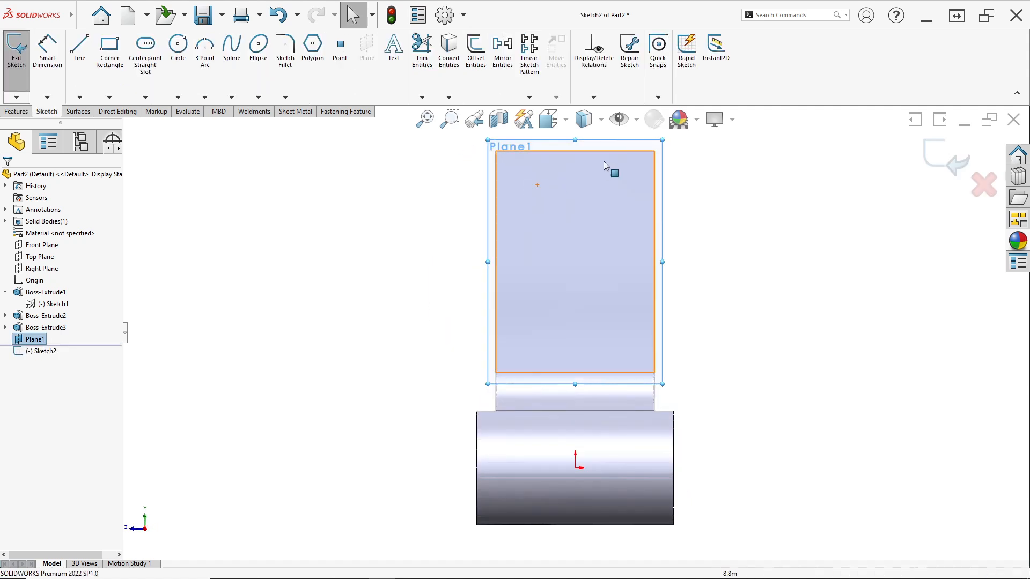
Draw a 50 mm diameter circle centred on the midpoint of the upright arm's top edge, reaching the edge's end
{"action": "left_click", "coordinate": [179, 51]}
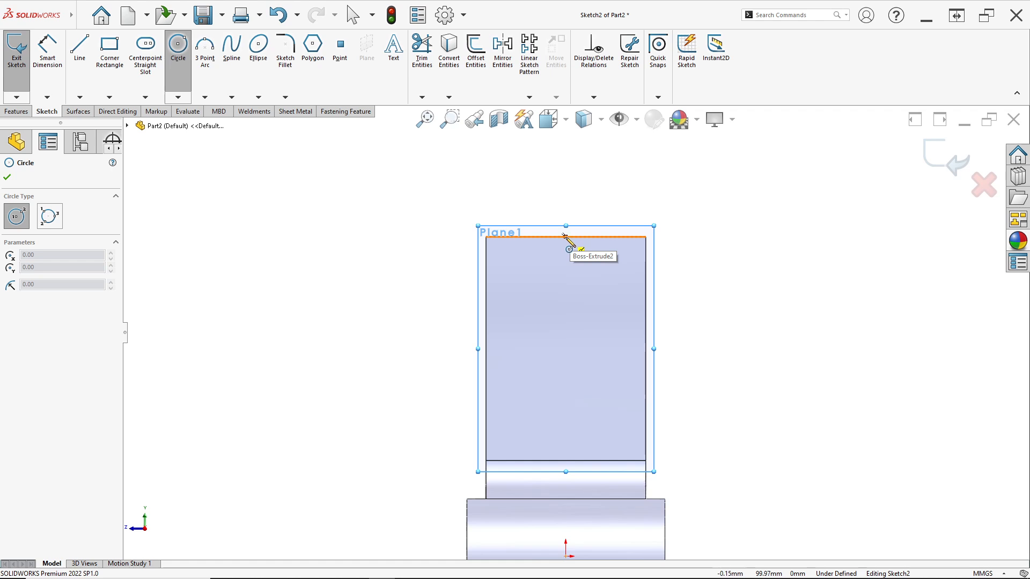
{"action": "left_click", "coordinate": [566, 236]}
{"action": "left_click", "coordinate": [646, 237]}
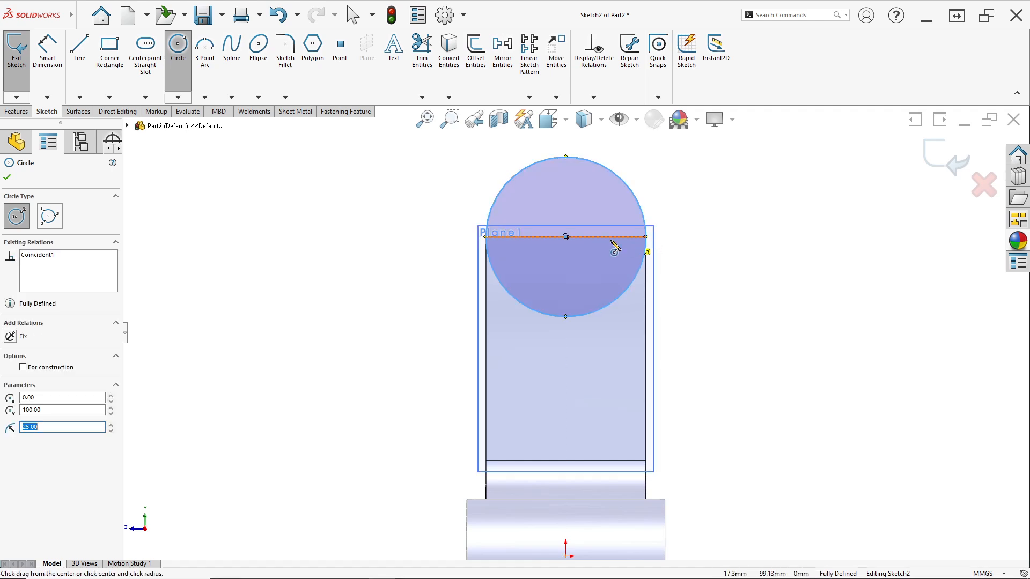
Check the circle's diameter against the clamp cylinder's outside diameter in the reference drawing, without adding a dimension
{"action": "left_click", "coordinate": [63, 92]}
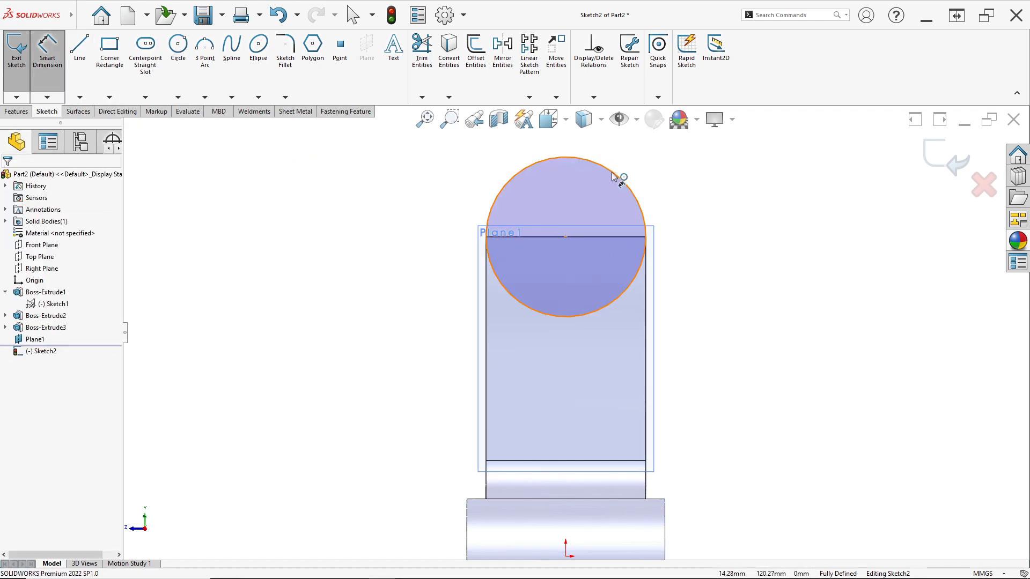
{"action": "left_click", "coordinate": [621, 177]}
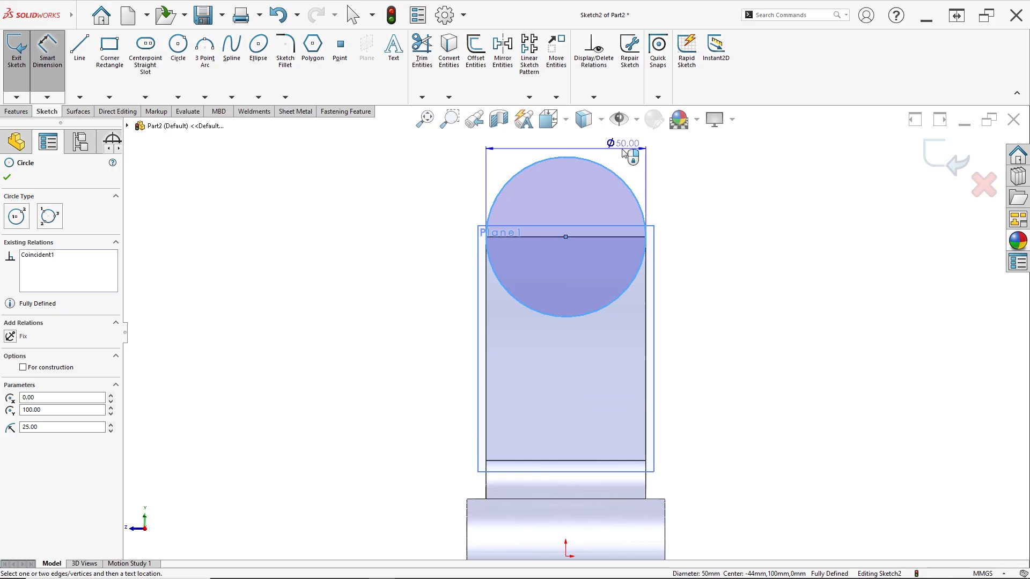
{"action": "key", "text": "alt+Tab"}
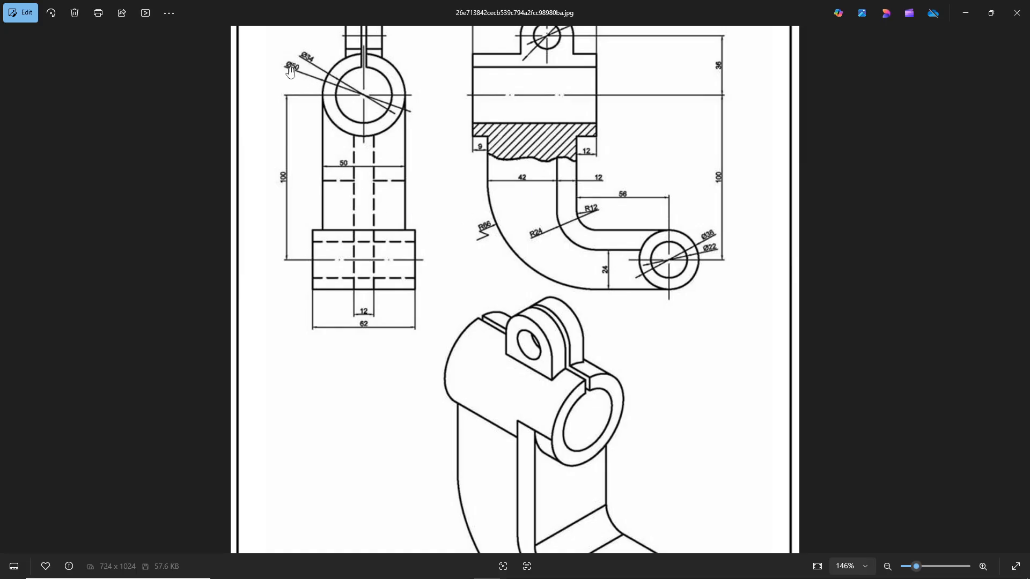
{"action": "key", "text": "alt+Tab"}
{"action": "key", "text": "Escape"}
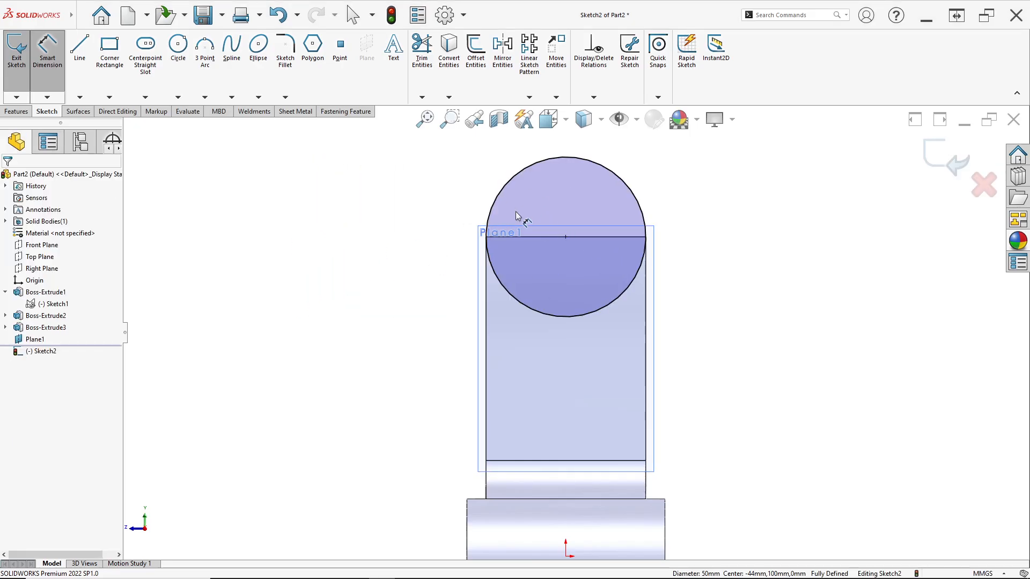
Extrude the circle as a 75 mm Blind boss, reversed so that it runs back through the upright arm, as in the drawing
{"action": "left_click", "coordinate": [19, 112]}
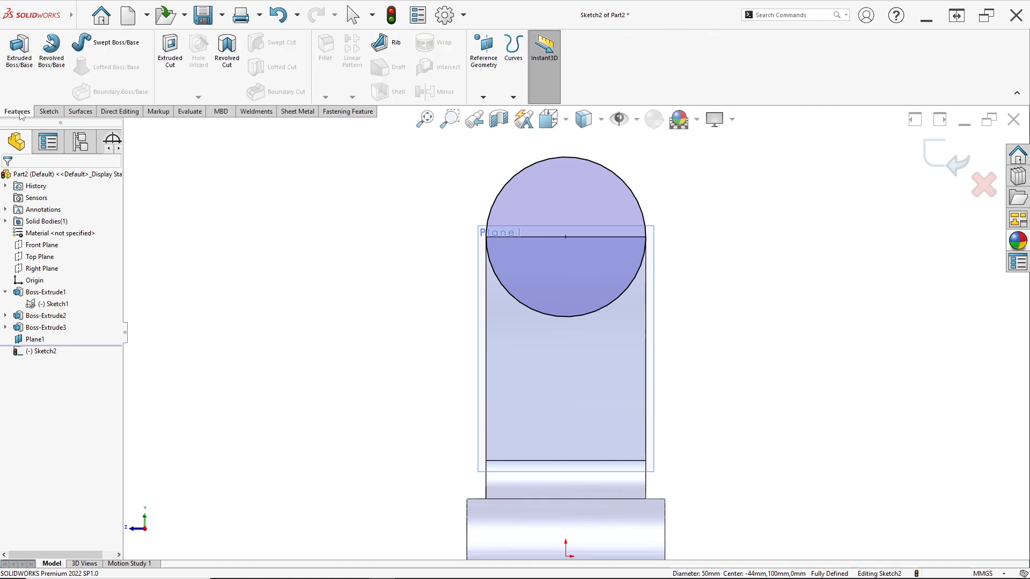
{"action": "left_click", "coordinate": [29, 87]}
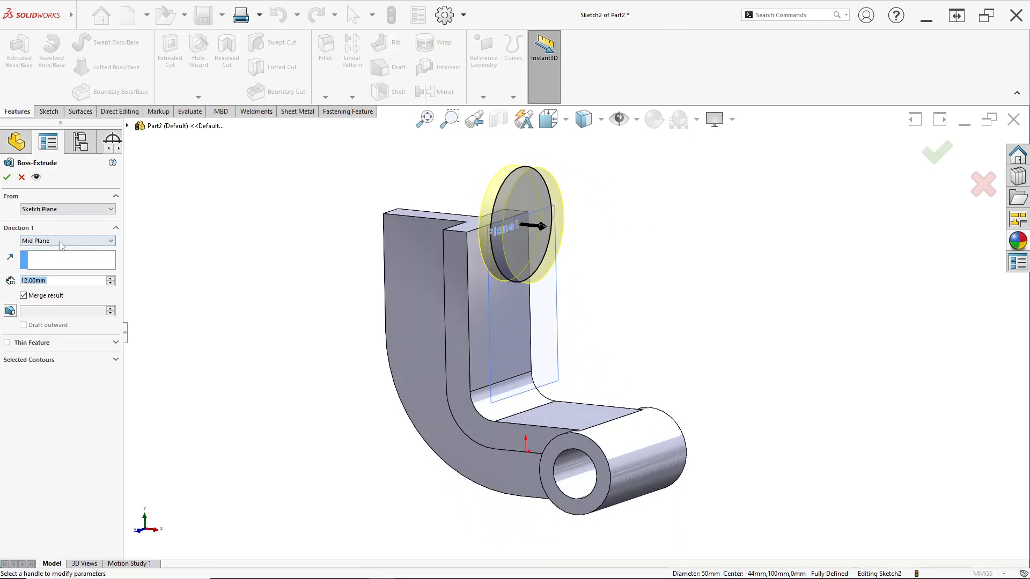
{"action": "left_click", "coordinate": [54, 246]}
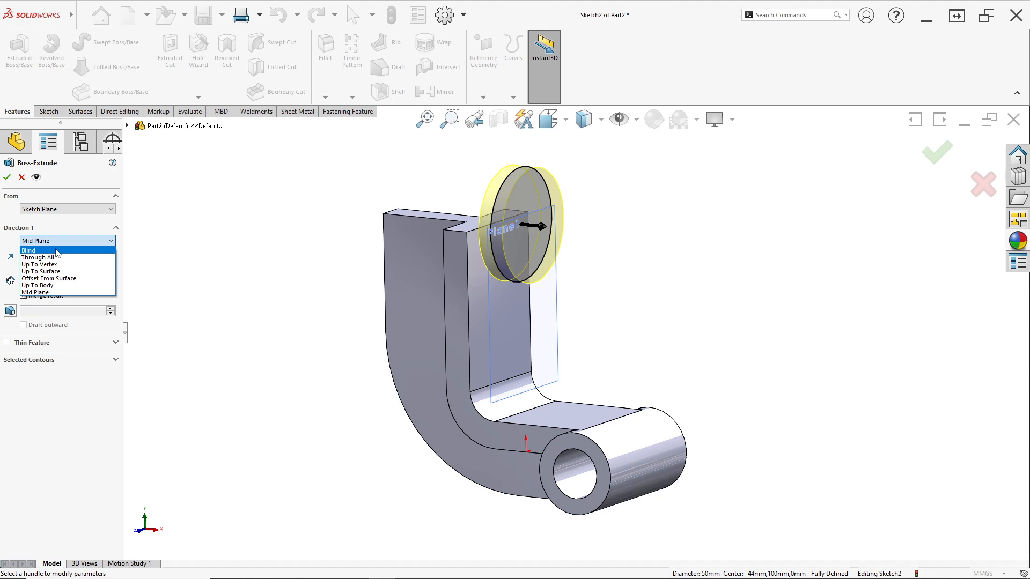
{"action": "left_click", "coordinate": [58, 251]}
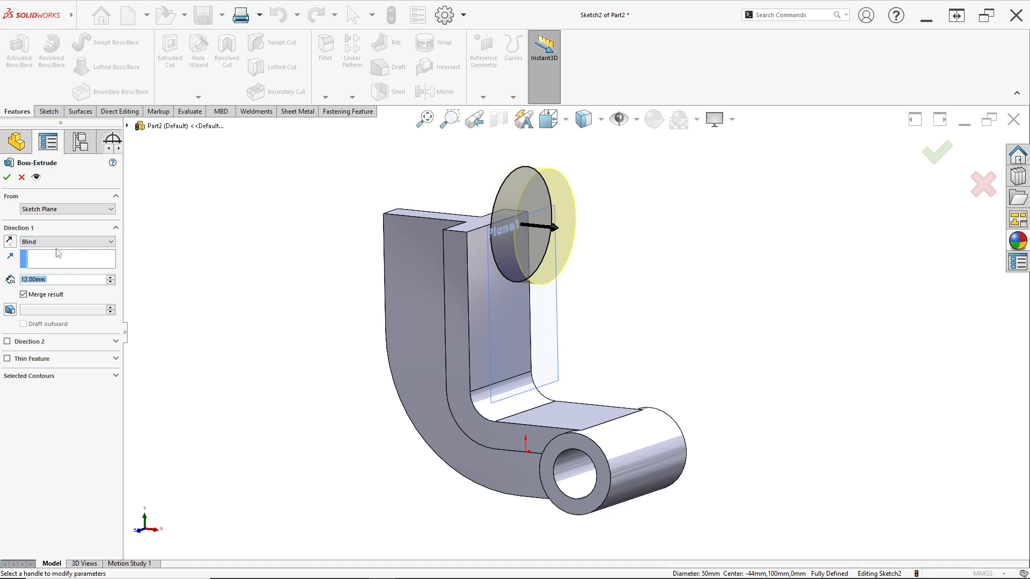
{"action": "left_click", "coordinate": [12, 243]}
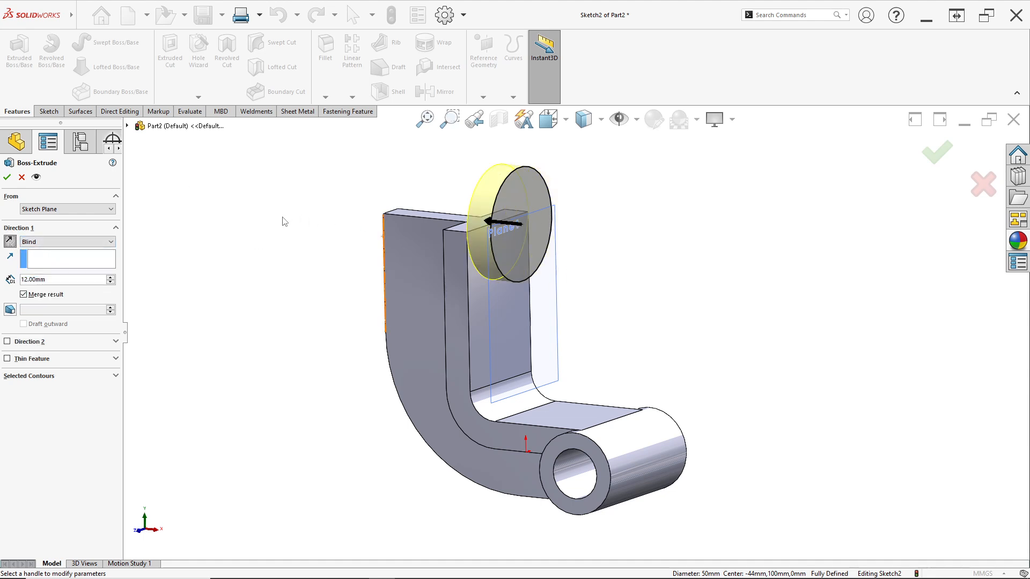
{"action": "key", "text": "alt+Tab"}
{"action": "scroll", "coordinate": [537, 83], "scroll_direction": "down", "scroll_amount": 3}
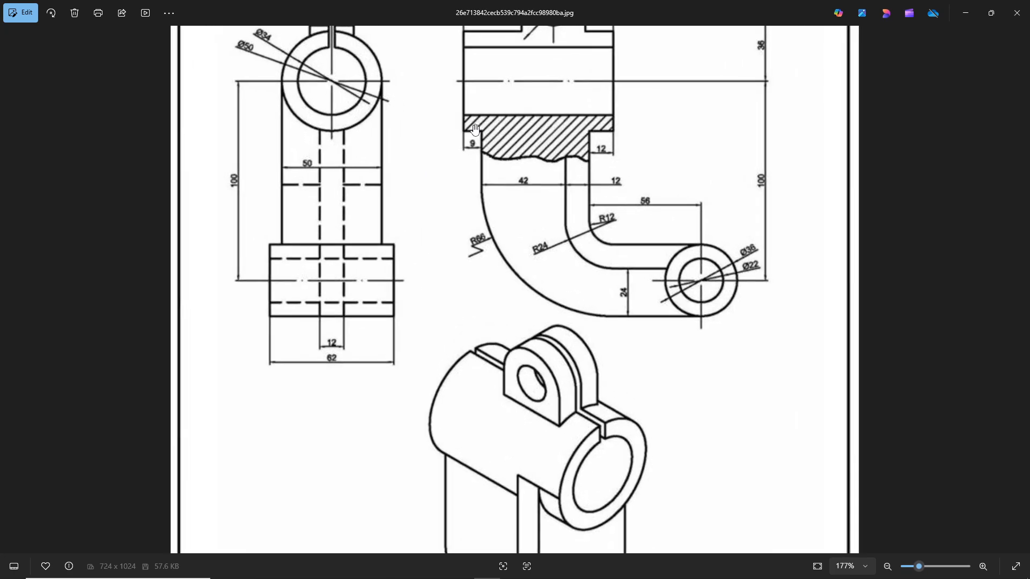
{"action": "left_click_drag", "start_coordinate": [548, 84], "coordinate": [536, 176]}
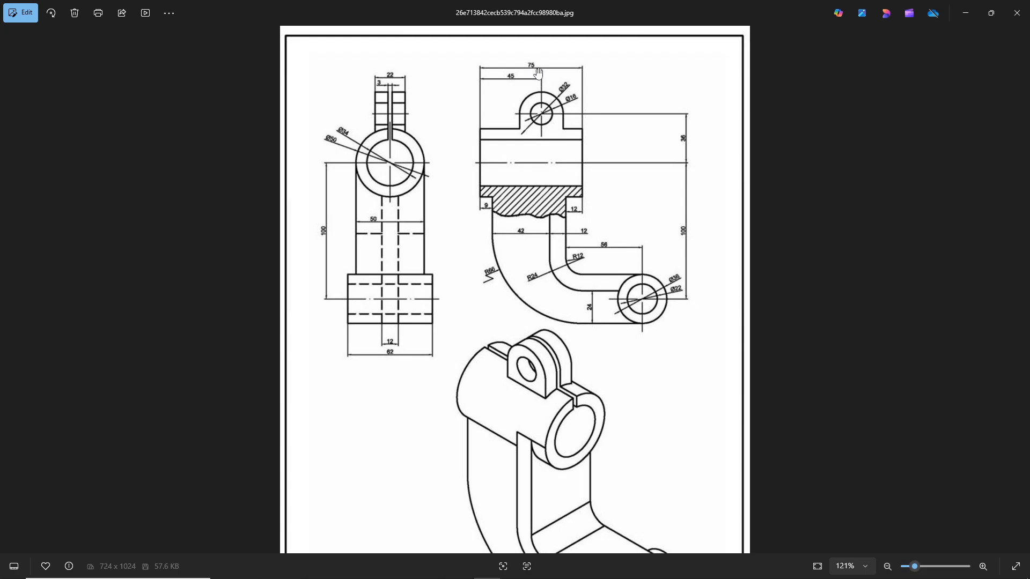
{"action": "key", "text": "alt+Tab"}
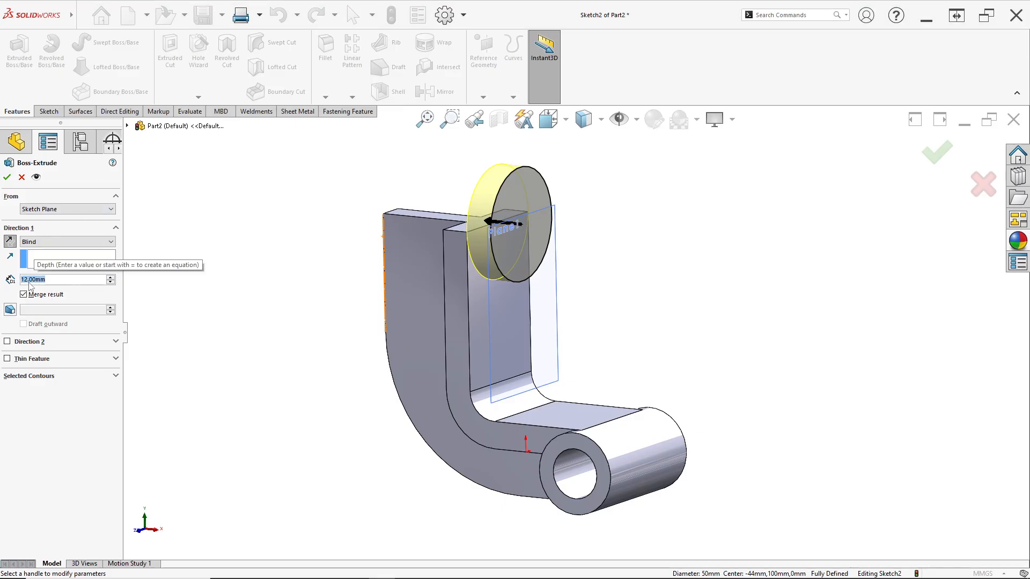
{"action": "type", "text": "75"}
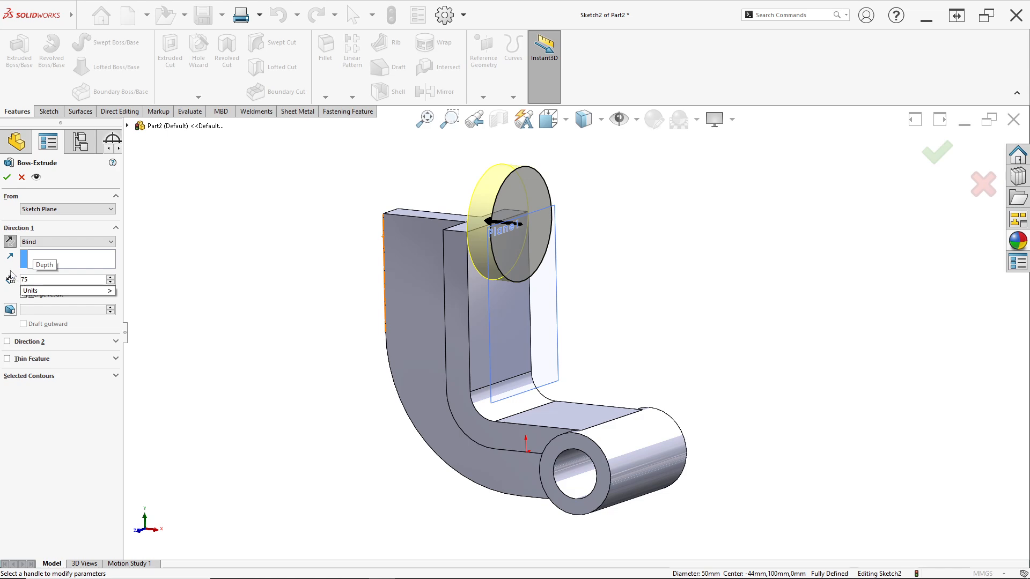
{"action": "key", "text": "Return"}
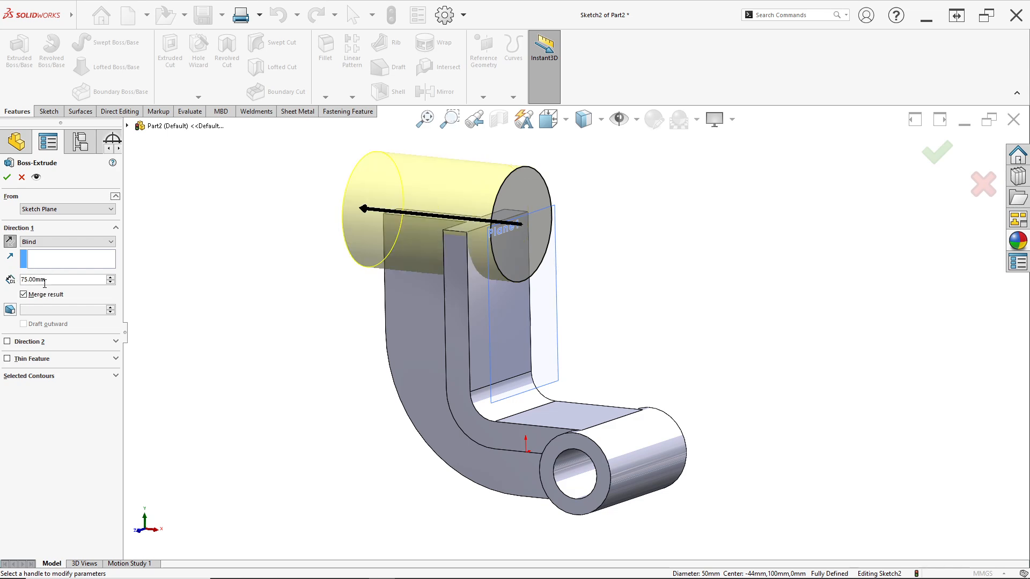
{"action": "left_click", "coordinate": [7, 178]}
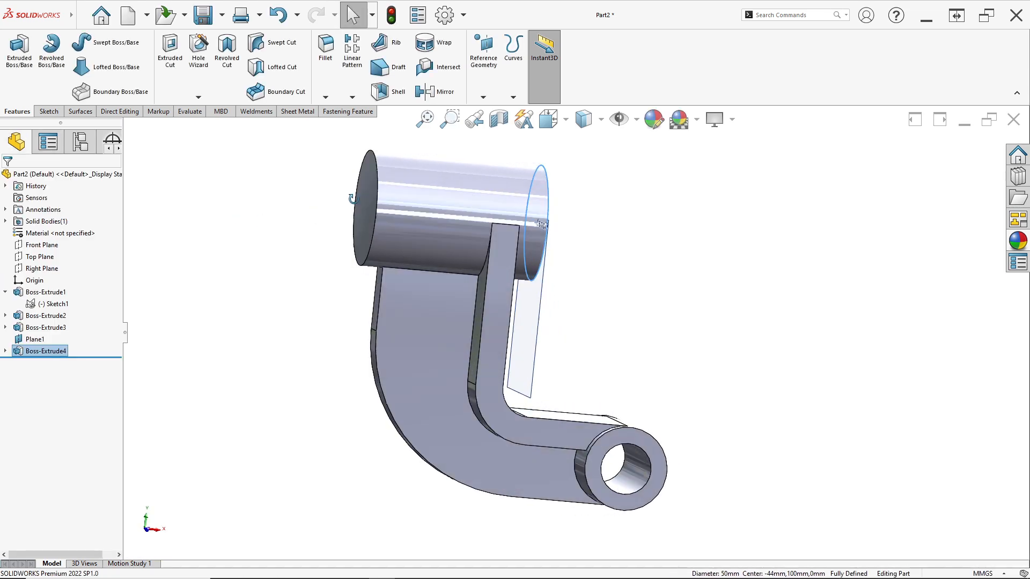
Check the cylinder's rear overhang in the reference drawing and measure the distance from its rear end face to the arm's outer flat face
{"action": "key", "text": "alt+Tab"}
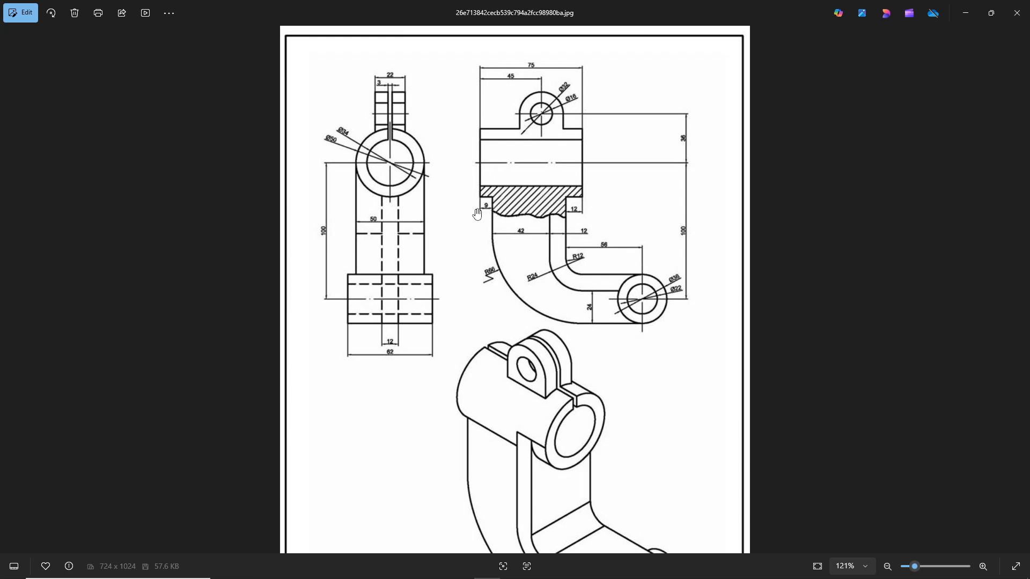
{"action": "key", "text": "alt+Tab"}
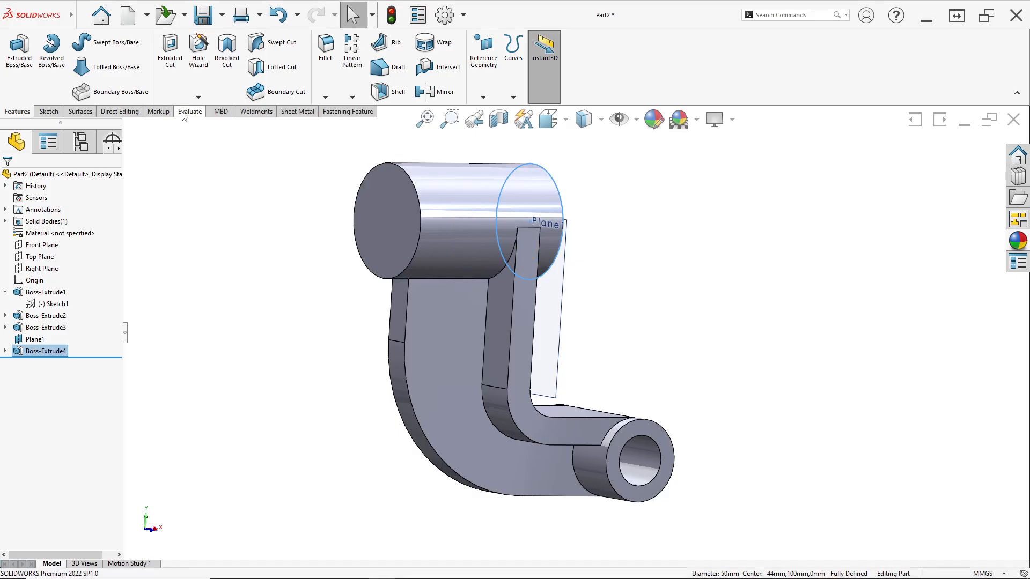
{"action": "left_click", "coordinate": [241, 172]}
{"action": "left_click", "coordinate": [190, 111]}
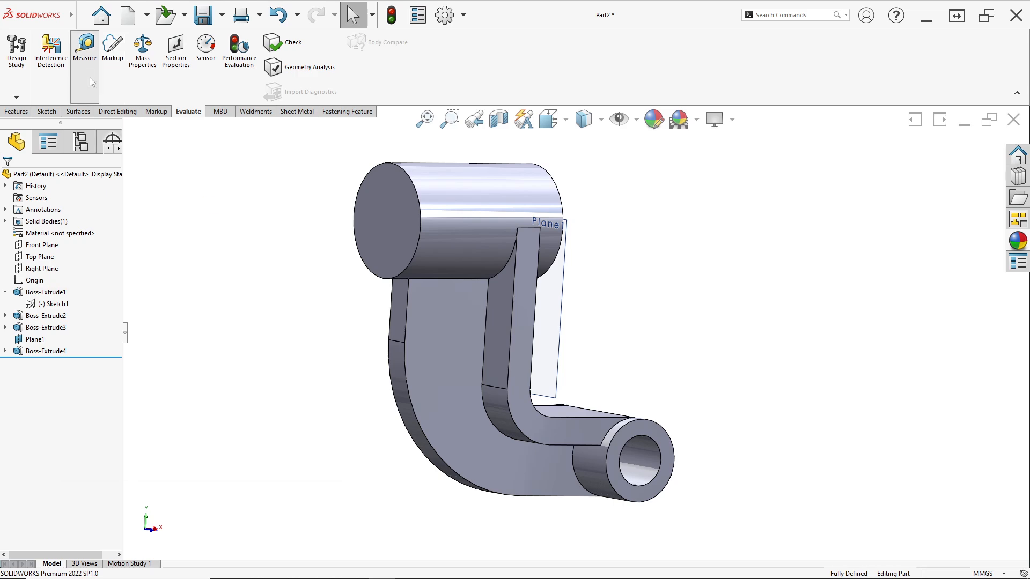
{"action": "left_click", "coordinate": [86, 59]}
{"action": "left_click", "coordinate": [380, 238]}
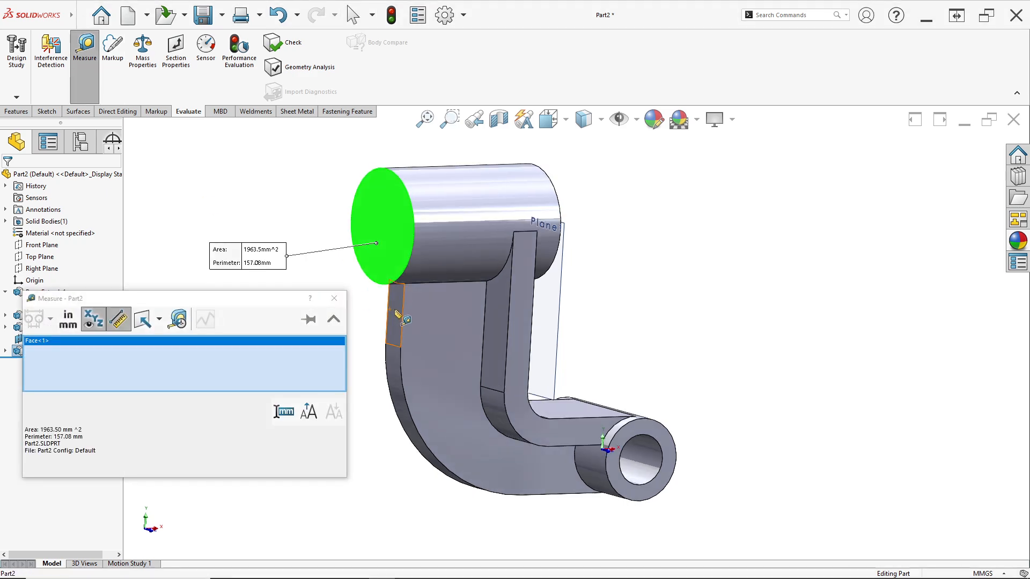
{"action": "scroll", "coordinate": [403, 311], "scroll_direction": "down", "scroll_amount": 5}
{"action": "left_click", "coordinate": [542, 278]}
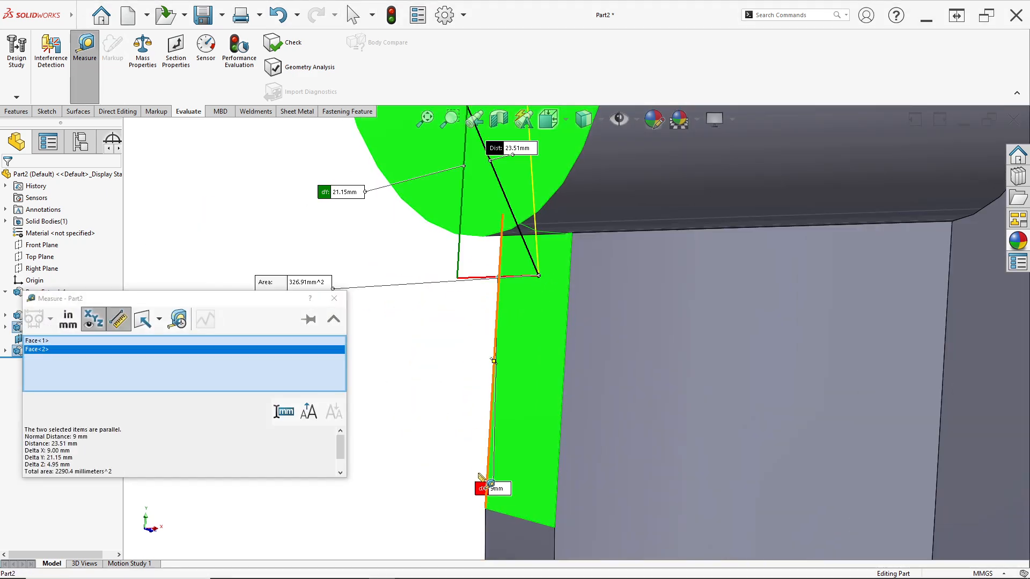
{"action": "middle_click_drag", "start_coordinate": [496, 531], "coordinate": [437, 476]}
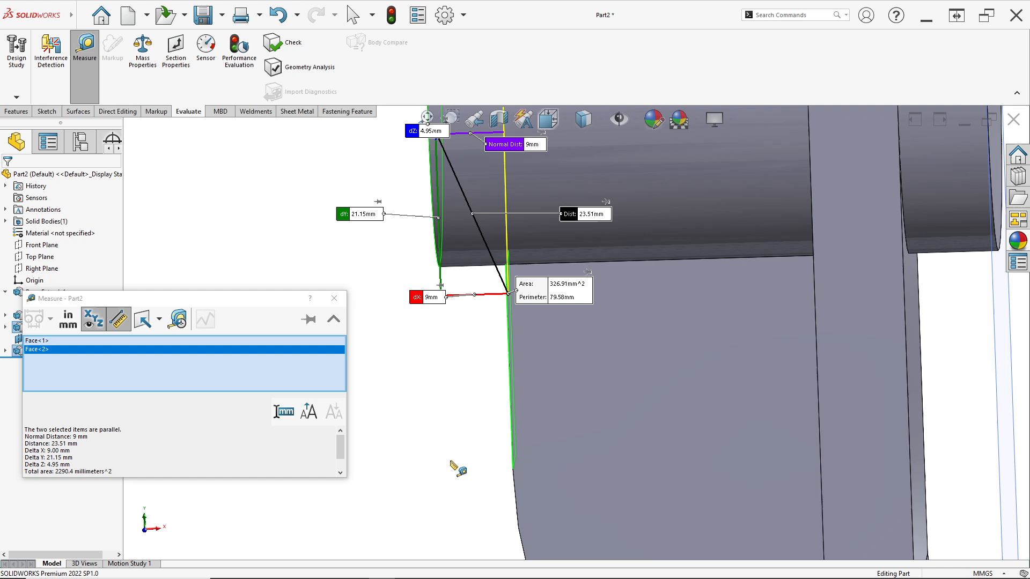
{"action": "left_click", "coordinate": [80, 438]}
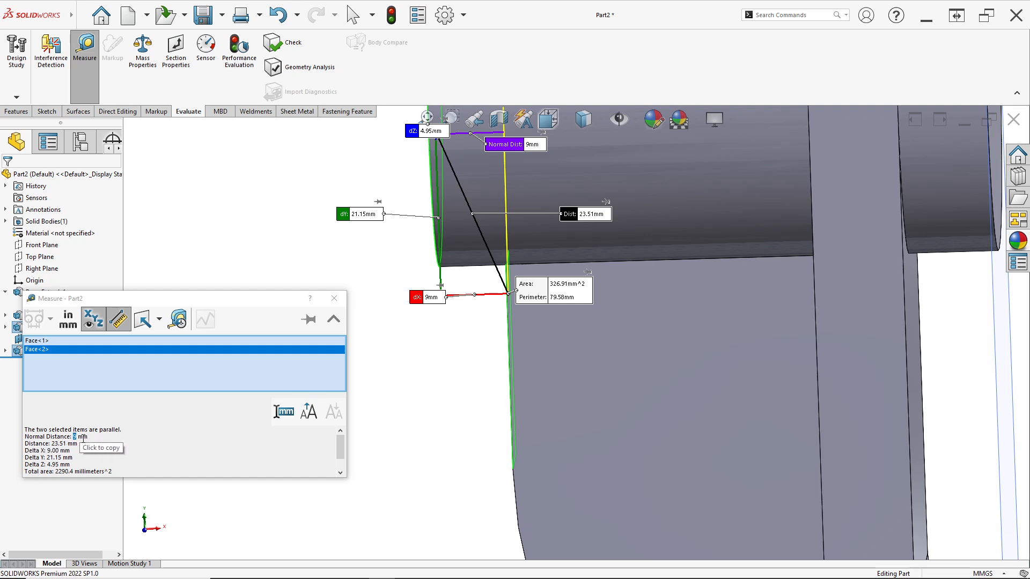
{"action": "left_click", "coordinate": [334, 298]}
{"action": "left_click", "coordinate": [434, 346]}
Hide the offset reference plane in front of the upright arm
{"action": "scroll", "coordinate": [576, 327], "scroll_direction": "up", "scroll_amount": 6}
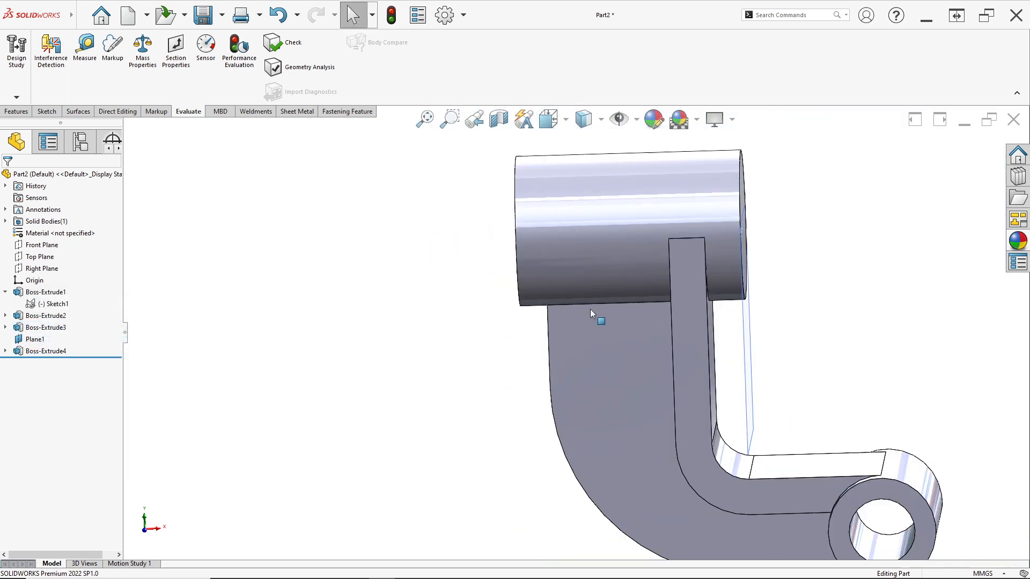
{"action": "middle_click_drag", "start_coordinate": [591, 317], "coordinate": [542, 322]}
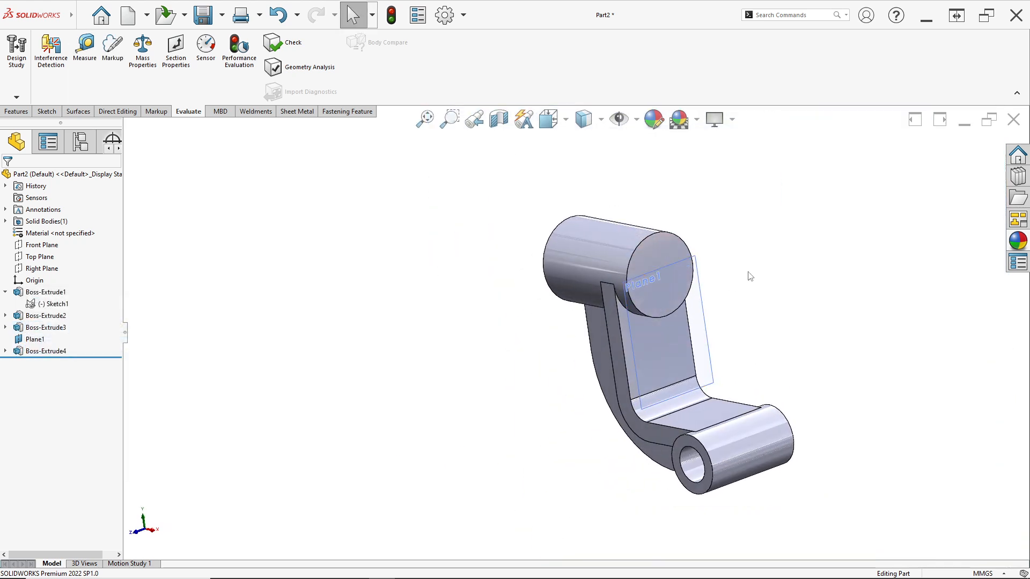
{"action": "right_click", "coordinate": [698, 314]}
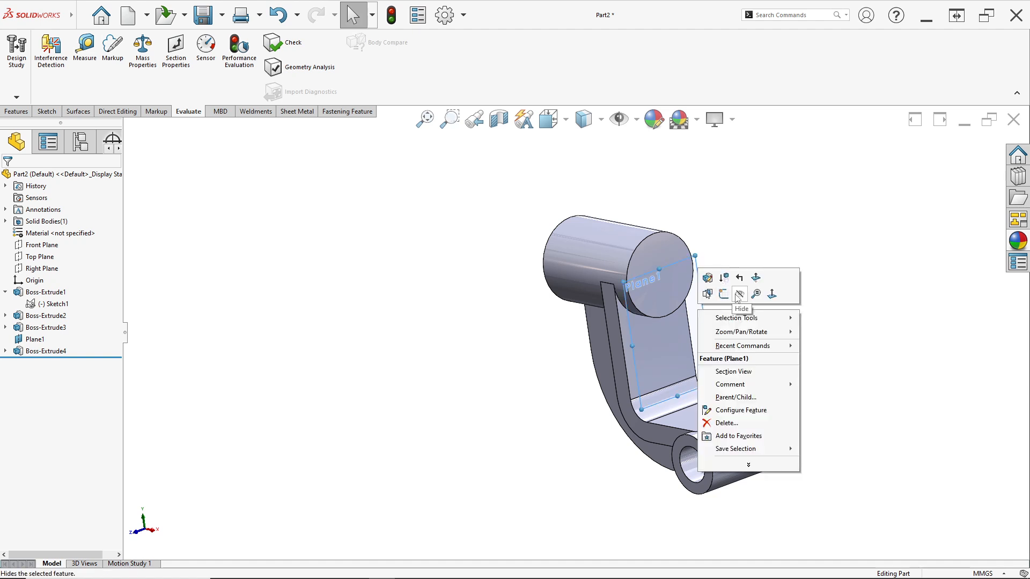
{"action": "left_click", "coordinate": [717, 294]}
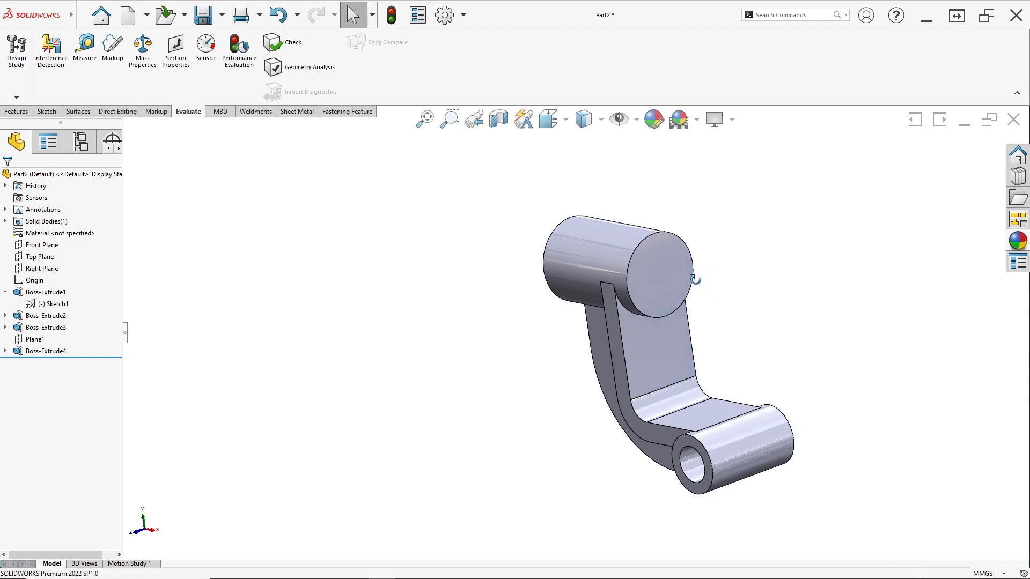
Start a new sketch on the clamp cylinder's front end face and check the bore diameter in the reference drawing
{"action": "right_click", "coordinate": [659, 275]}
{"action": "left_click", "coordinate": [678, 261]}
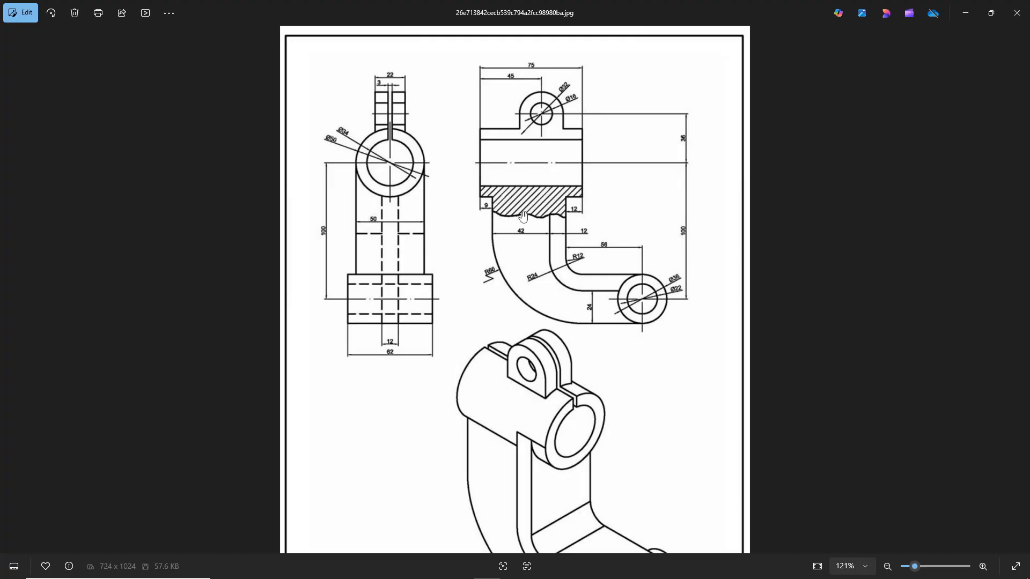
{"action": "scroll", "coordinate": [346, 136], "scroll_direction": "up", "scroll_amount": 4}
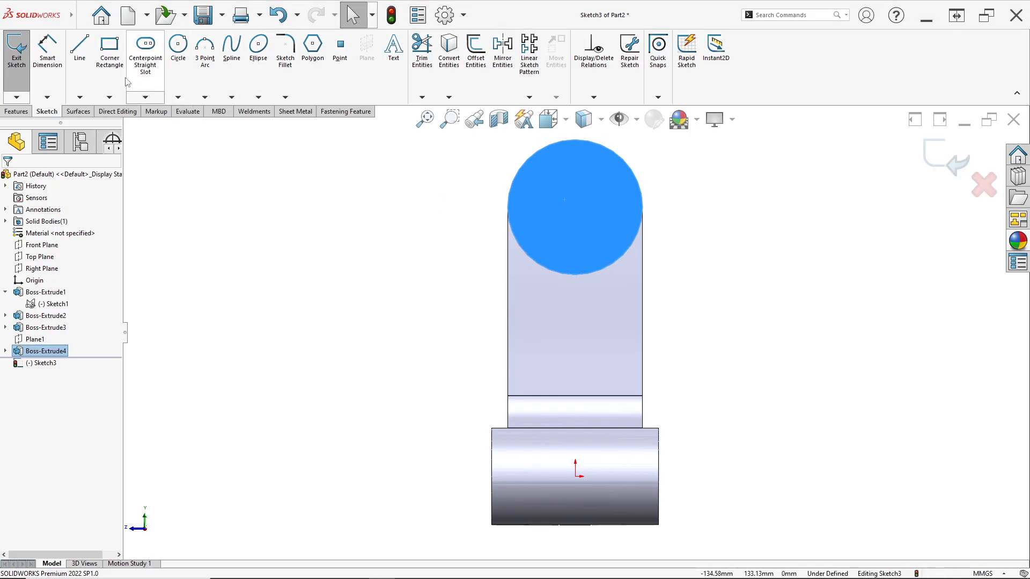
Draw a circle concentric with the clamp cylinder's end face and set its diameter to 34 mm
{"action": "left_click", "coordinate": [178, 47]}
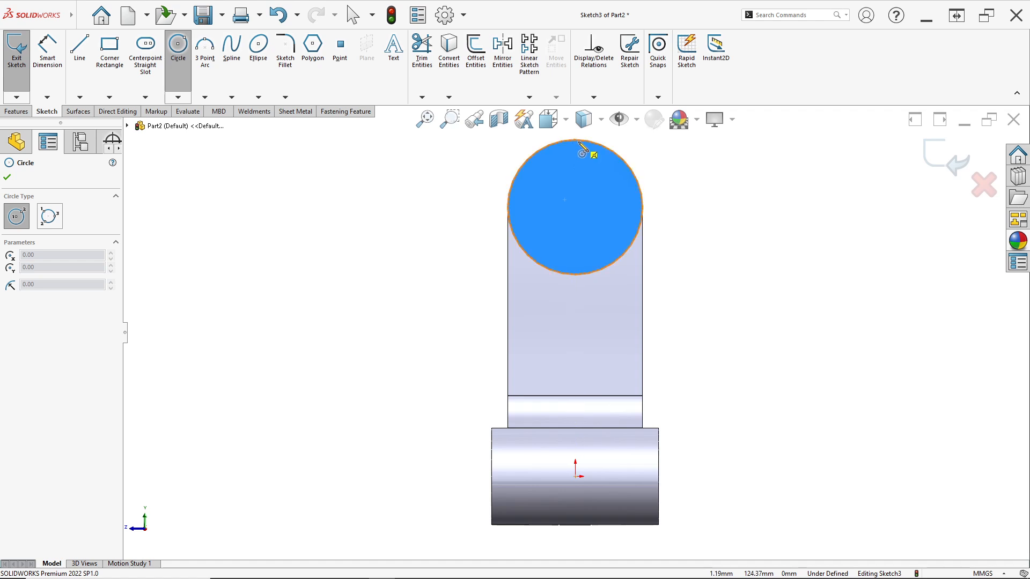
{"action": "left_click", "coordinate": [575, 207]}
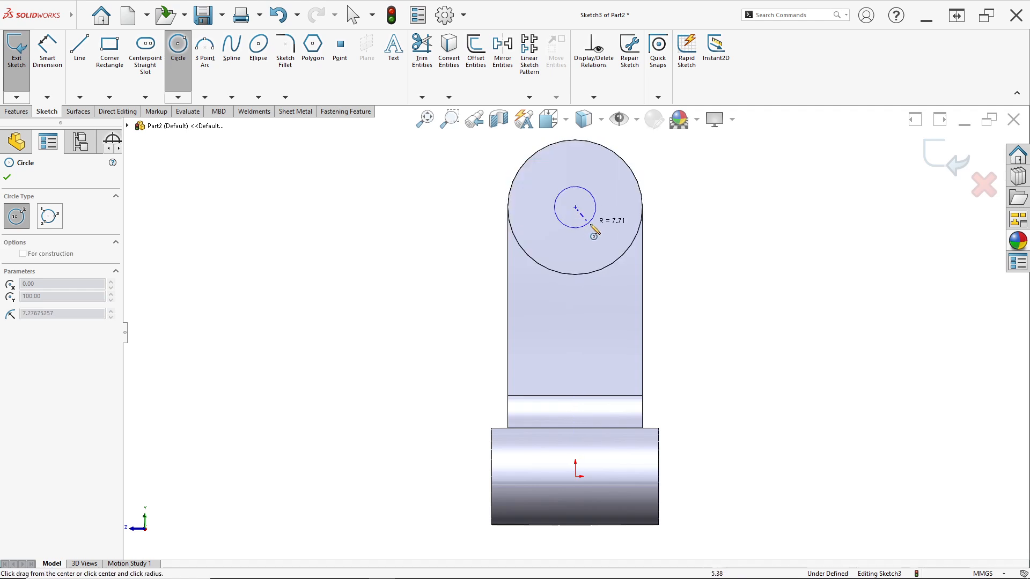
{"action": "left_click", "coordinate": [604, 236]}
{"action": "left_click", "coordinate": [54, 80]}
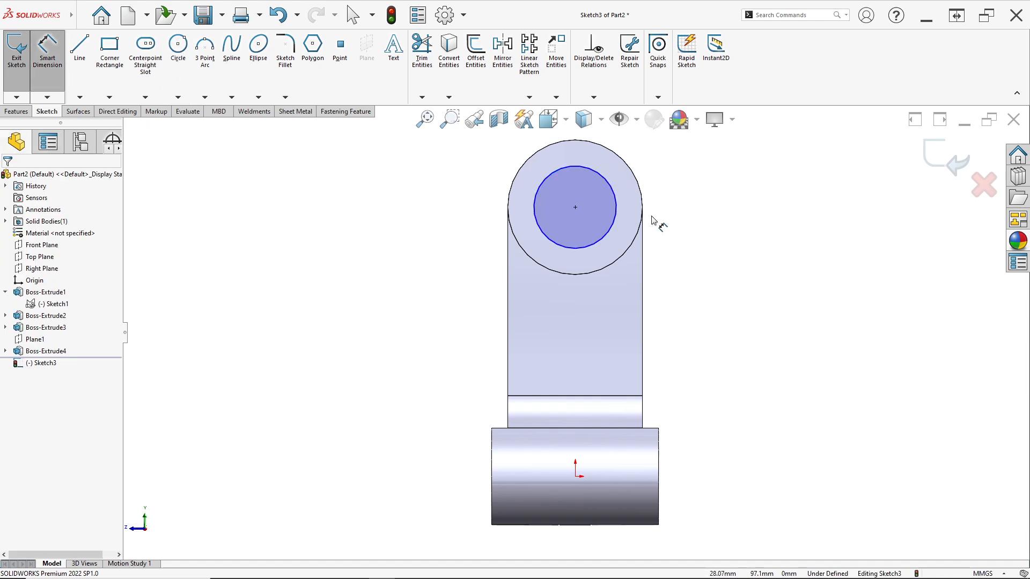
{"action": "left_click", "coordinate": [618, 217]}
{"action": "left_click", "coordinate": [692, 220]}
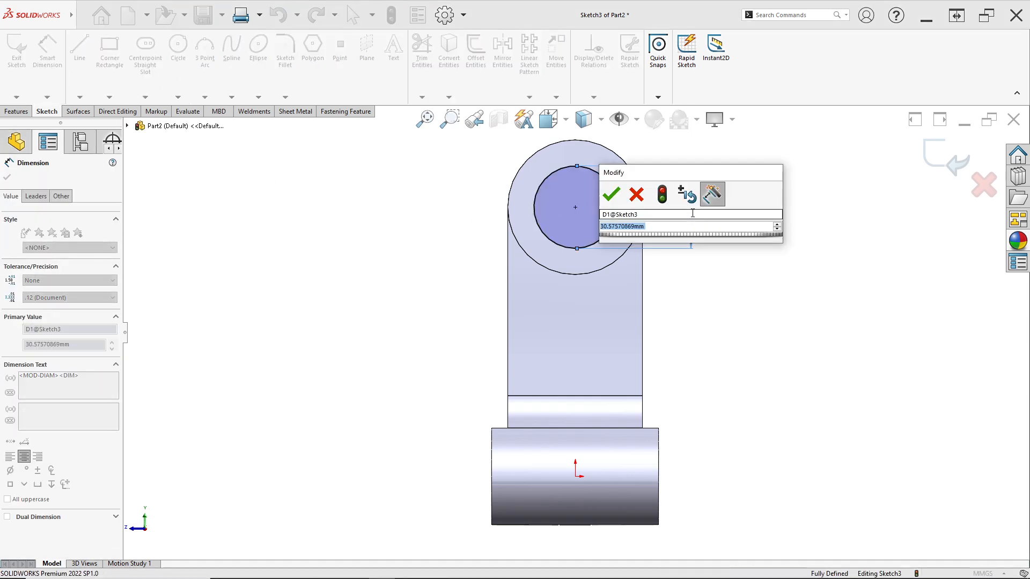
{"action": "type", "text": "34"}
{"action": "key", "text": "Return"}
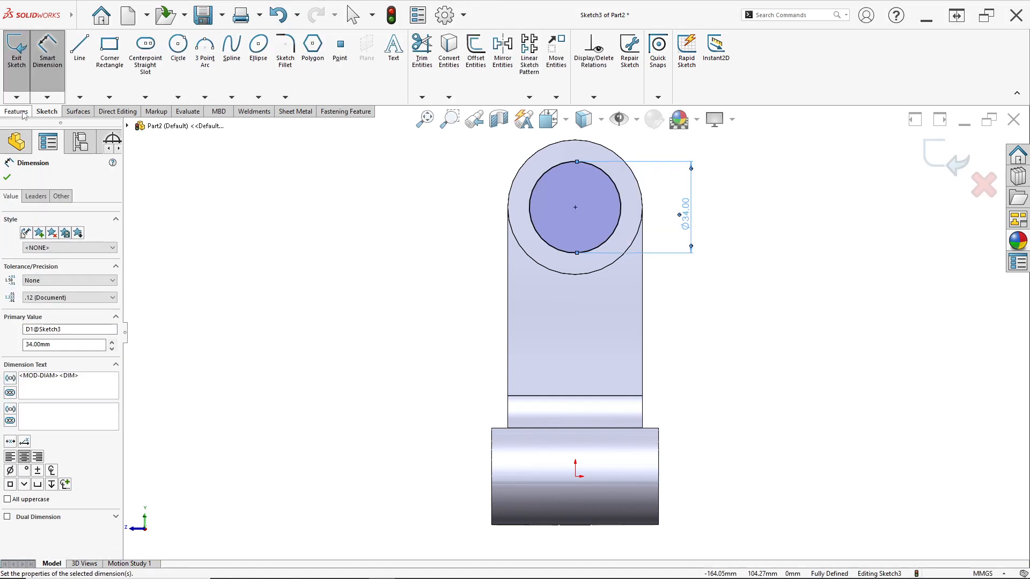
Cut the 34 mm bore circle through the entire clamp cylinder with an Extruded Cut set to Through All
{"action": "left_click", "coordinate": [16, 111]}
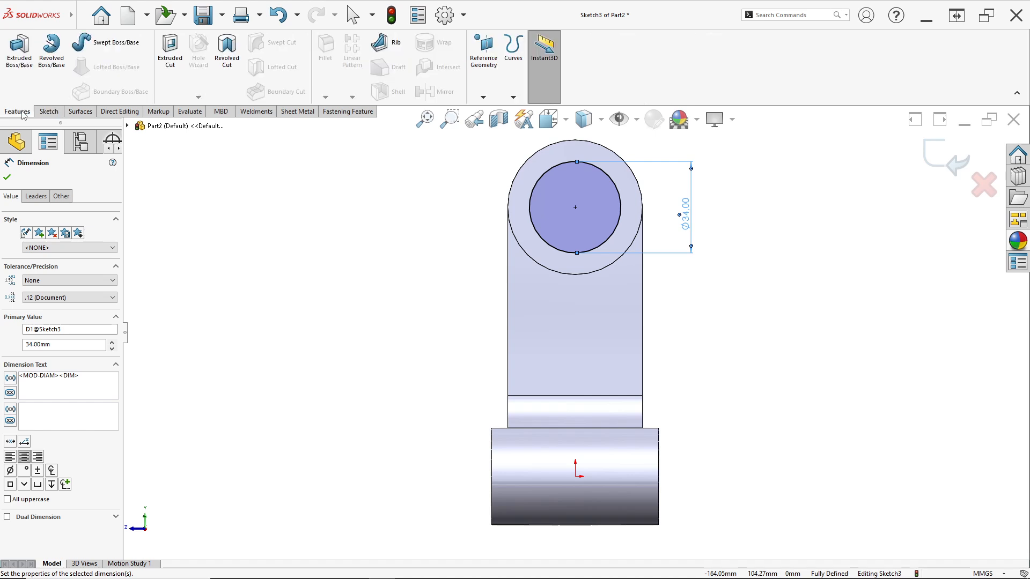
{"action": "left_click", "coordinate": [170, 51]}
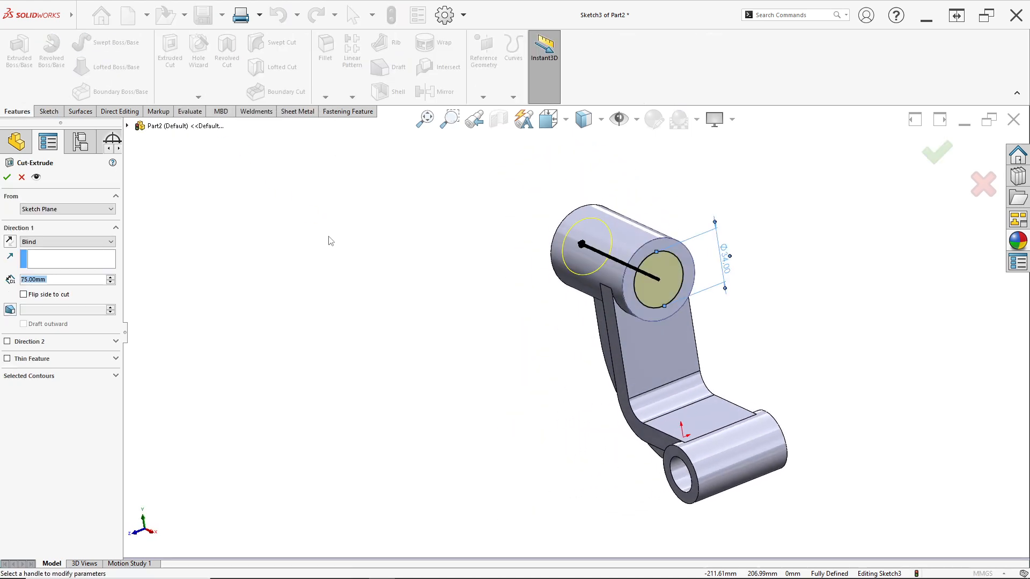
{"action": "left_click", "coordinate": [39, 242]}
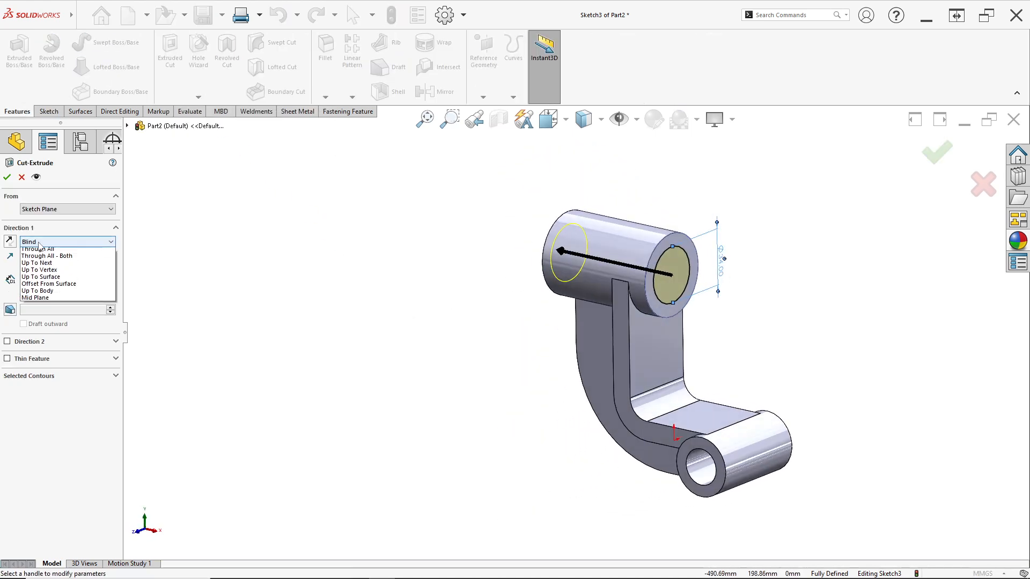
{"action": "left_click", "coordinate": [54, 258]}
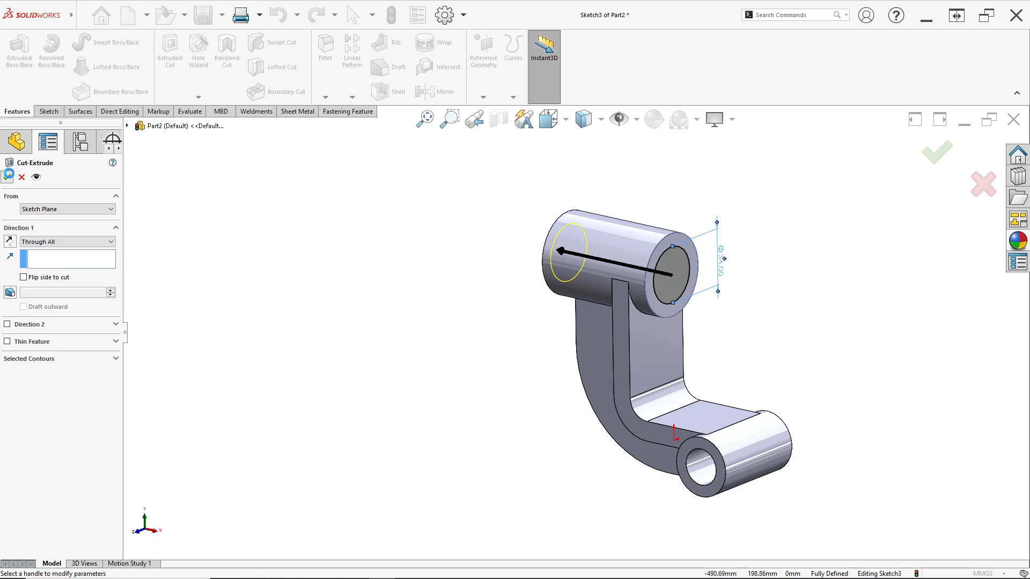
{"action": "left_click", "coordinate": [7, 177]}
Inspect the bored clamp cylinder and check the slotted lug's size and position above it in the reference drawing
{"action": "middle_click_drag", "start_coordinate": [549, 263], "coordinate": [678, 272]}
{"action": "middle_click_drag", "start_coordinate": [678, 234], "coordinate": [692, 300]}
{"action": "scroll", "coordinate": [693, 292], "scroll_direction": "down", "scroll_amount": 5}
{"action": "scroll", "coordinate": [693, 292], "scroll_direction": "up", "scroll_amount": 4}
{"action": "key", "text": "alt+Tab"}
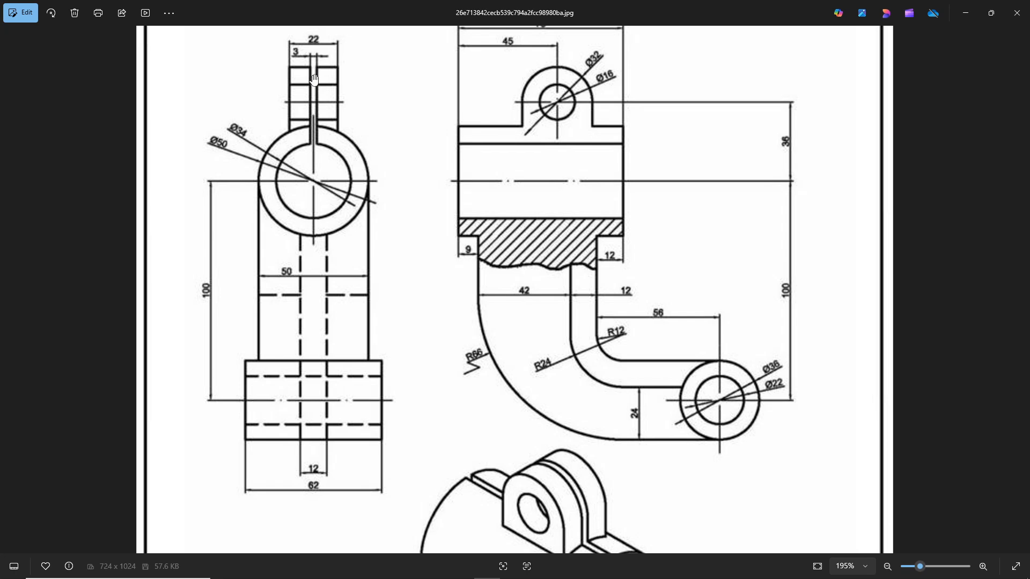
{"action": "scroll", "coordinate": [515, 85], "scroll_direction": "up", "scroll_amount": 2}
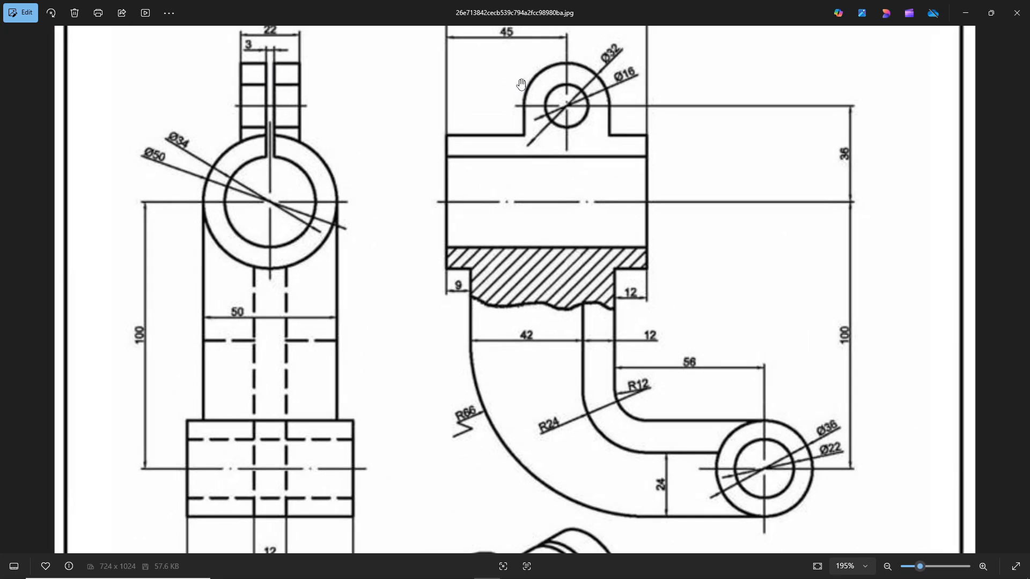
{"action": "scroll", "coordinate": [515, 75], "scroll_direction": "down", "scroll_amount": 3}
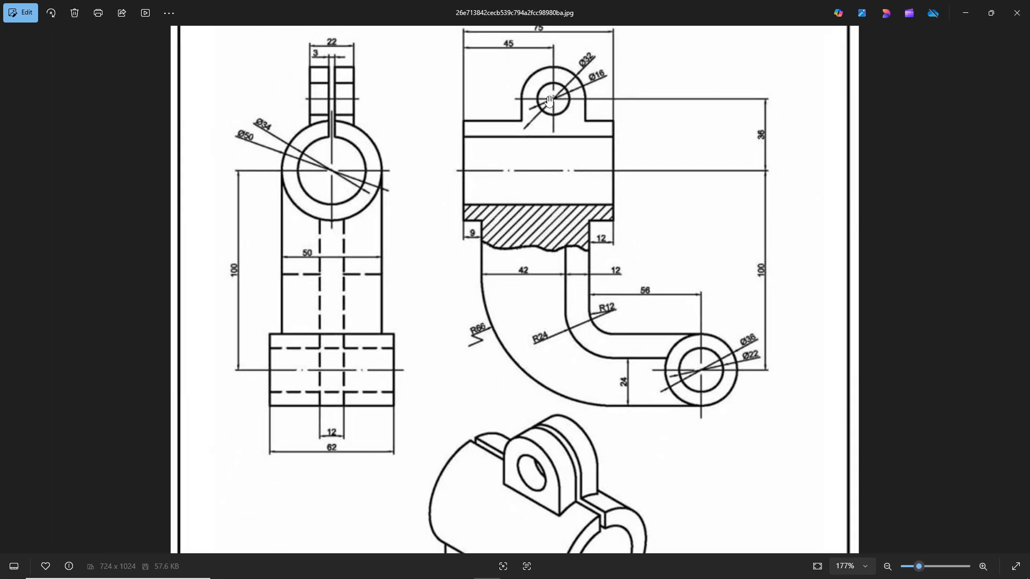
{"action": "key", "text": "alt+Tab"}
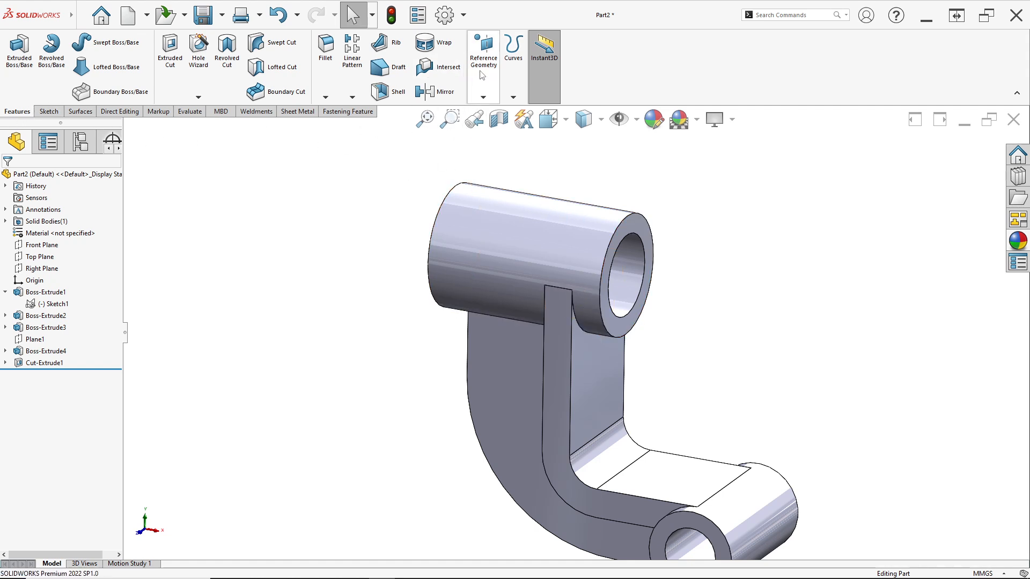
Create a reference plane offset 45 mm inward from the clamp cylinder's rear end face, with the offset flipped
{"action": "left_click", "coordinate": [483, 97]}
{"action": "left_click", "coordinate": [490, 111]}
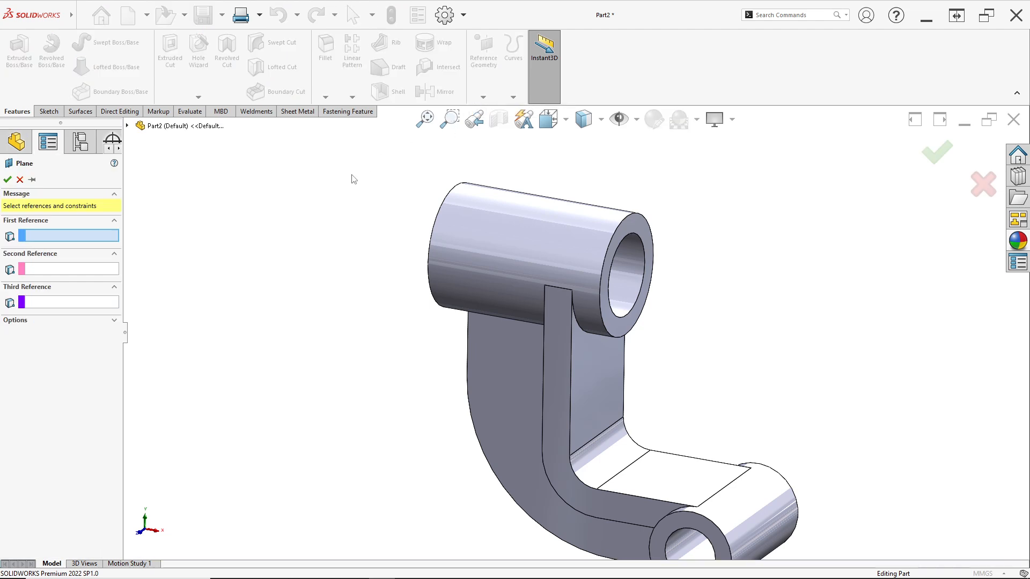
{"action": "middle_click_drag", "start_coordinate": [352, 177], "coordinate": [386, 179]}
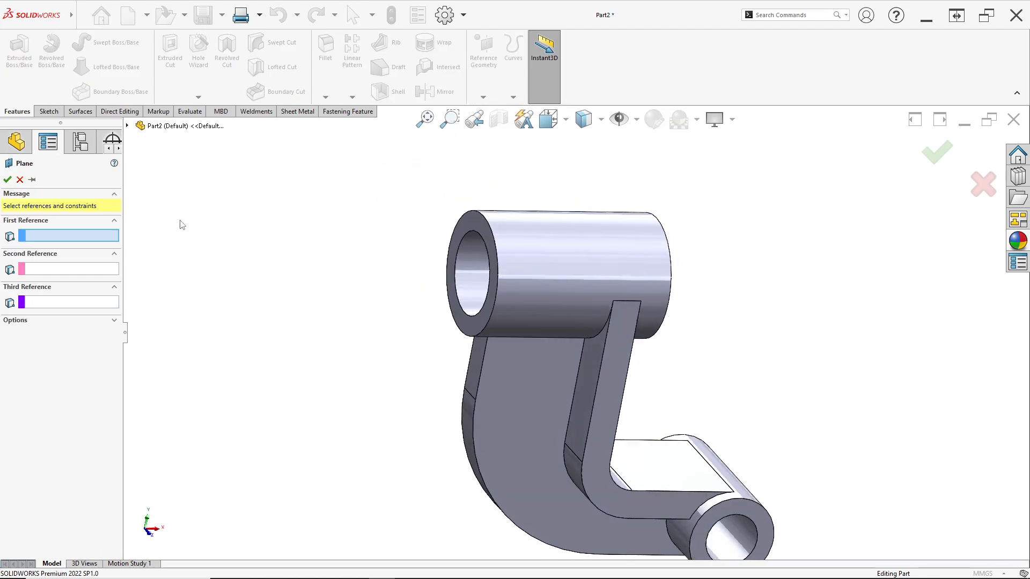
{"action": "left_click", "coordinate": [475, 223]}
{"action": "middle_click_drag", "start_coordinate": [377, 227], "coordinate": [356, 200]}
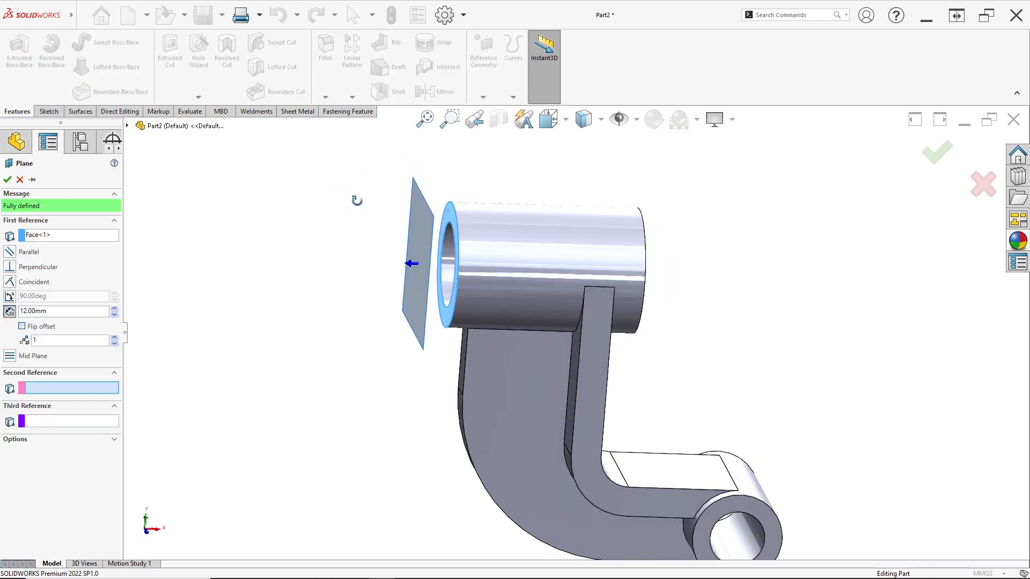
{"action": "left_click", "coordinate": [22, 327]}
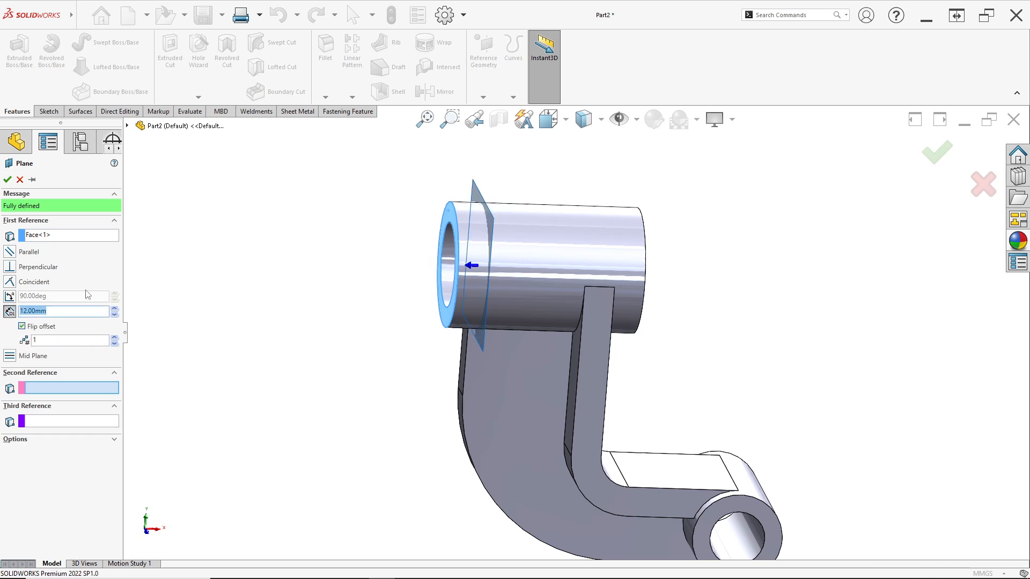
{"action": "key", "text": "alt+Tab"}
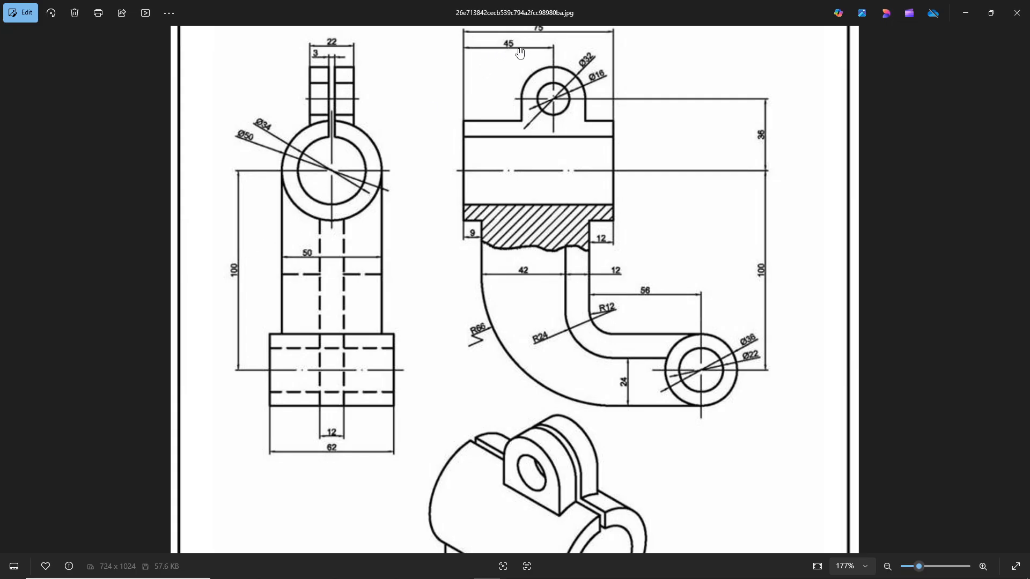
{"action": "key", "text": "alt+Tab"}
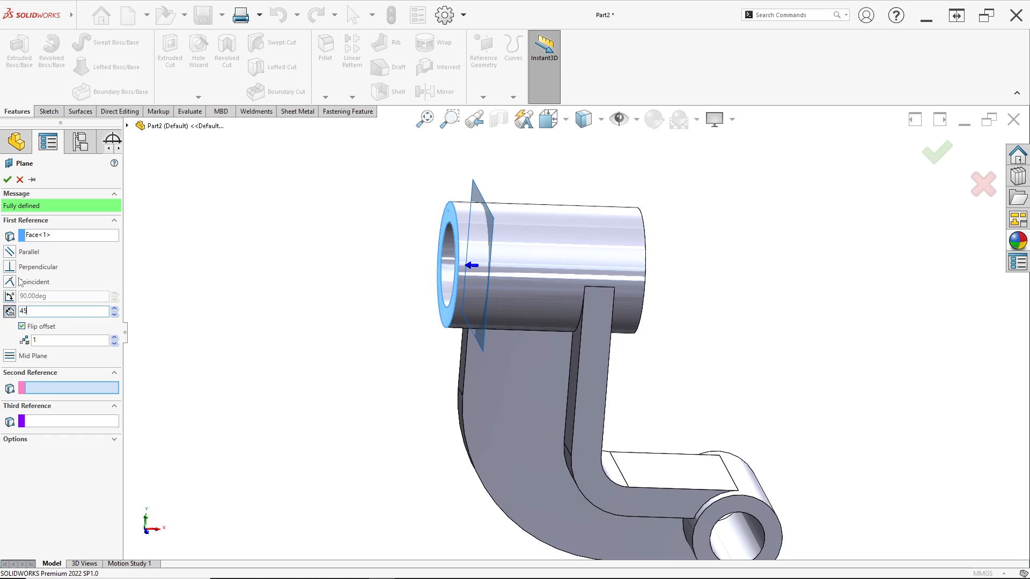
{"action": "key", "text": "Return"}
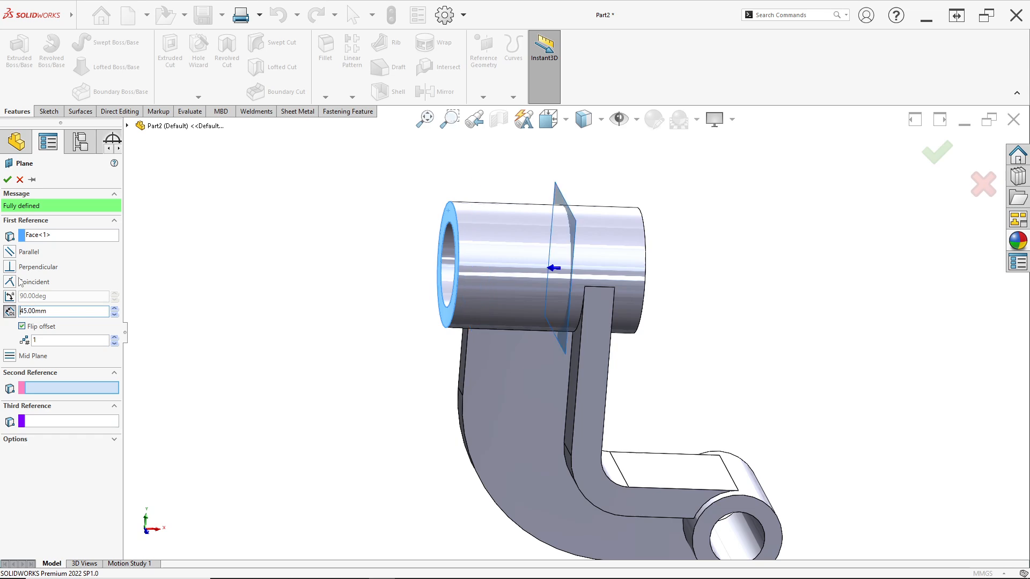
{"action": "left_click", "coordinate": [7, 180]}
Start a new sketch on the offset plane that crosses the clamp cylinder
{"action": "middle_click_drag", "start_coordinate": [496, 270], "coordinate": [708, 164]}
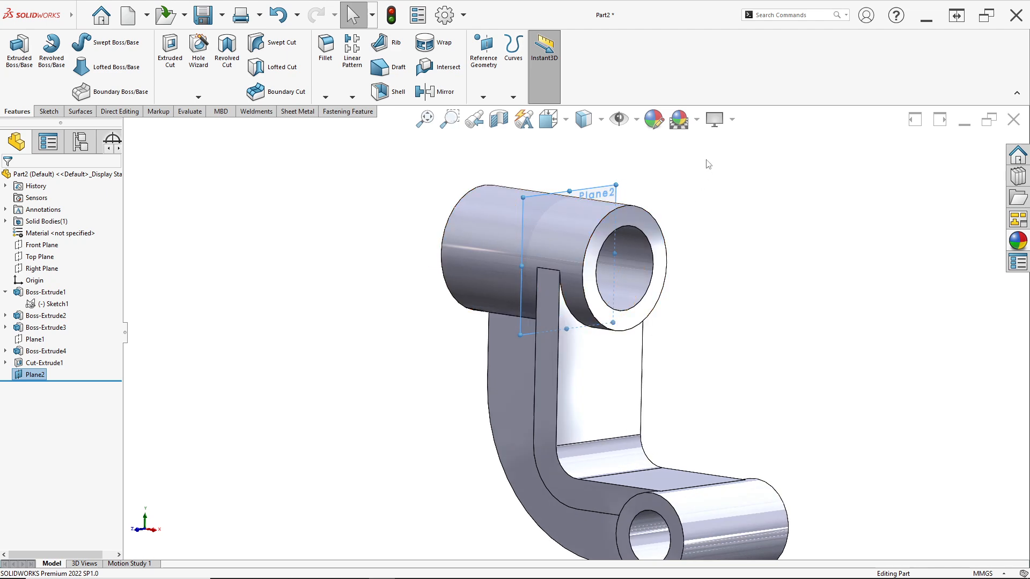
{"action": "scroll", "coordinate": [666, 202], "scroll_direction": "down", "scroll_amount": 5}
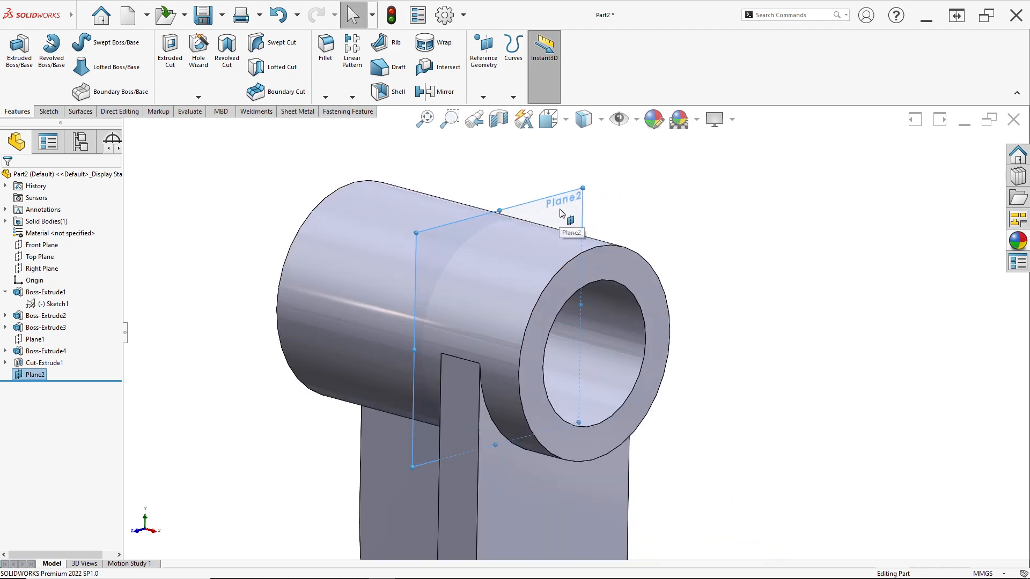
{"action": "right_click", "coordinate": [561, 213]}
{"action": "left_click", "coordinate": [586, 195]}
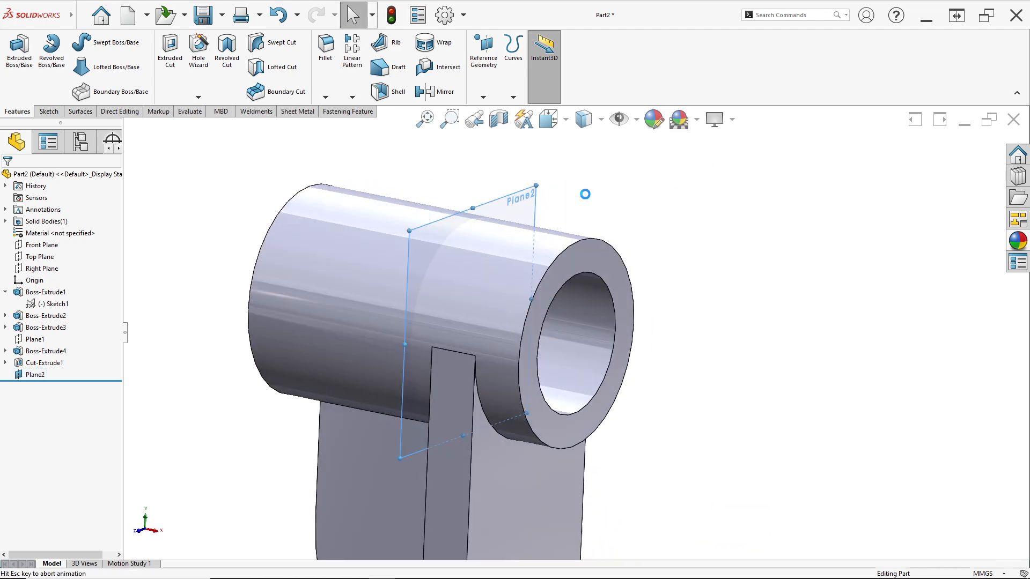
{"action": "scroll", "coordinate": [582, 161], "scroll_direction": "down", "scroll_amount": 3}
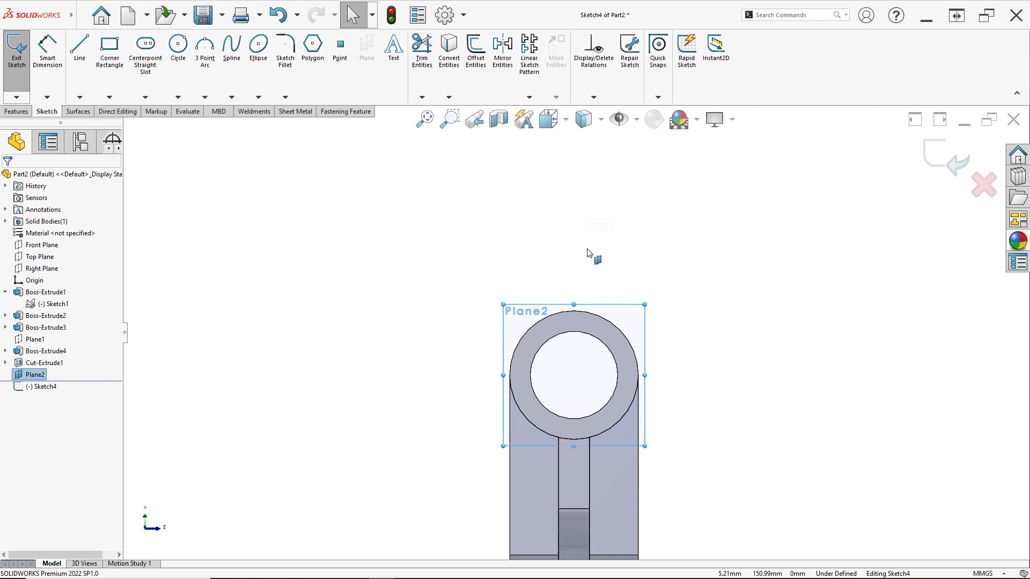
Draw an upright corner rectangle about 17 mm wide and 51 mm high, from inside the bore to above the clamp cylinder
{"action": "left_click", "coordinate": [117, 81]}
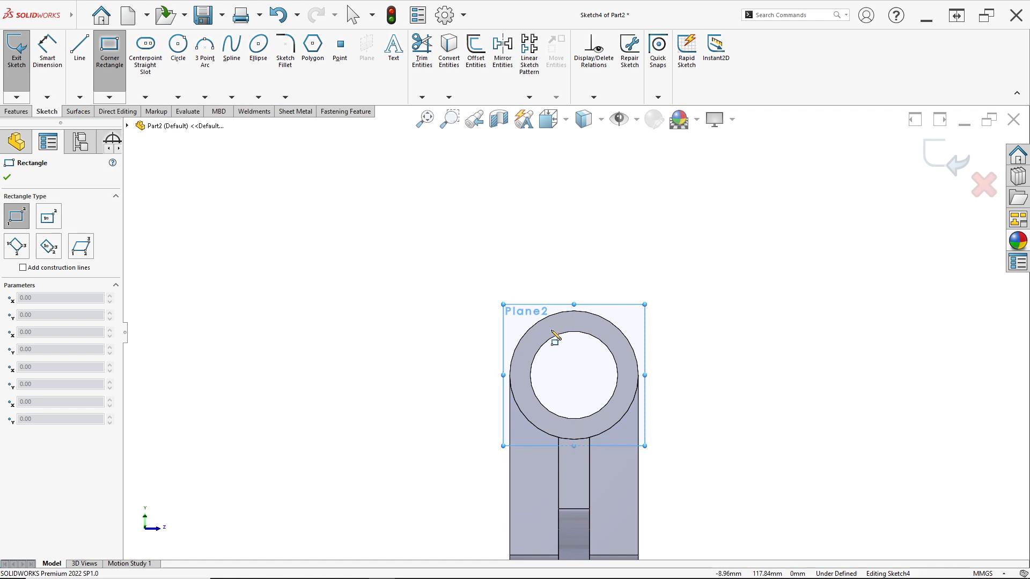
{"action": "left_click", "coordinate": [554, 352]}
{"action": "left_click", "coordinate": [598, 220]}
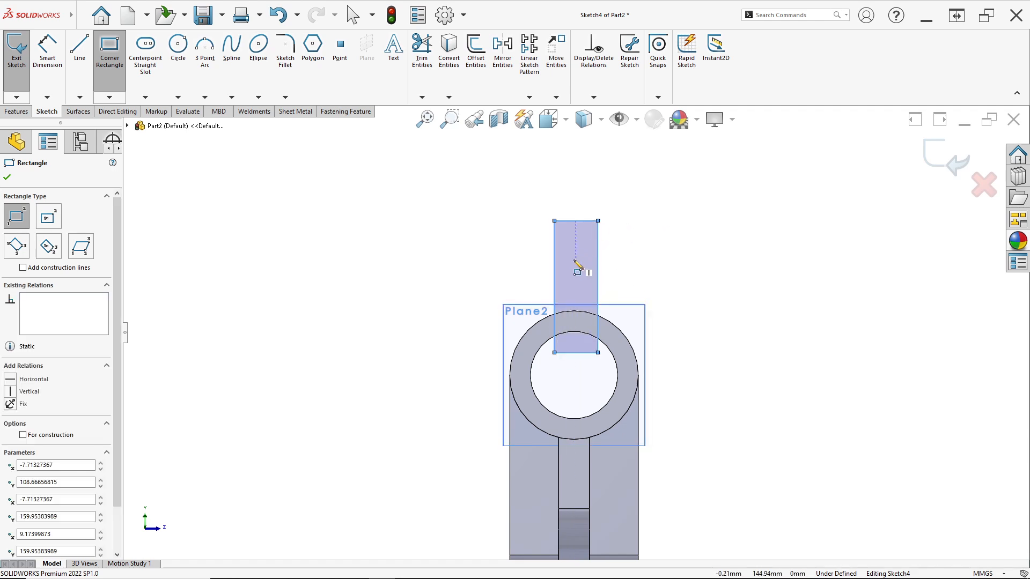
{"action": "scroll", "coordinate": [574, 261], "scroll_direction": "down", "scroll_amount": 2}
{"action": "key", "text": "Escape"}
{"action": "scroll", "coordinate": [574, 333], "scroll_direction": "up", "scroll_amount": 4}
{"action": "scroll", "coordinate": [575, 376], "scroll_direction": "down", "scroll_amount": 2}
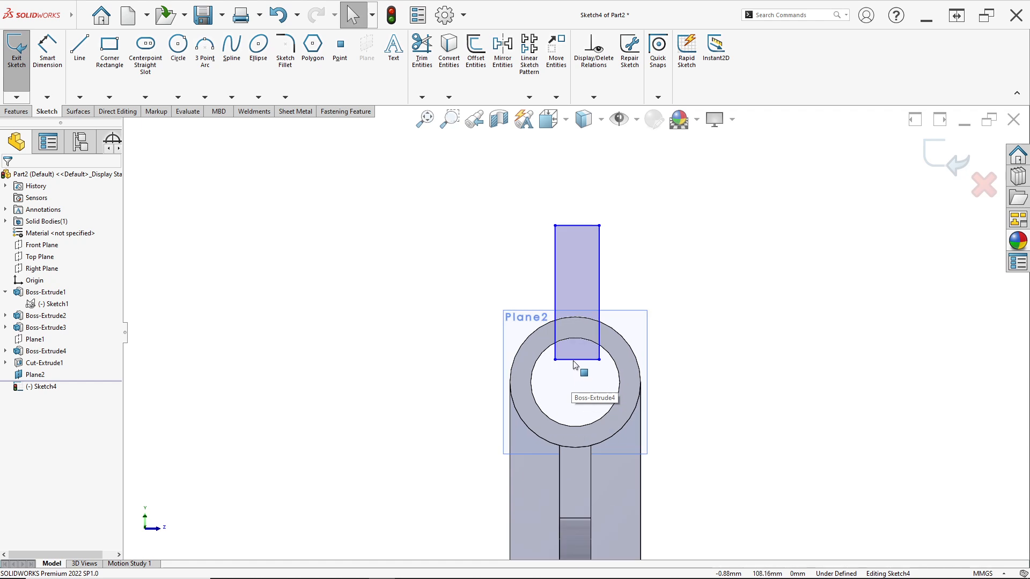
Align the midpoint of the rectangle's lower edge with the origin using a Vertical relation
{"action": "left_click", "coordinate": [577, 359]}
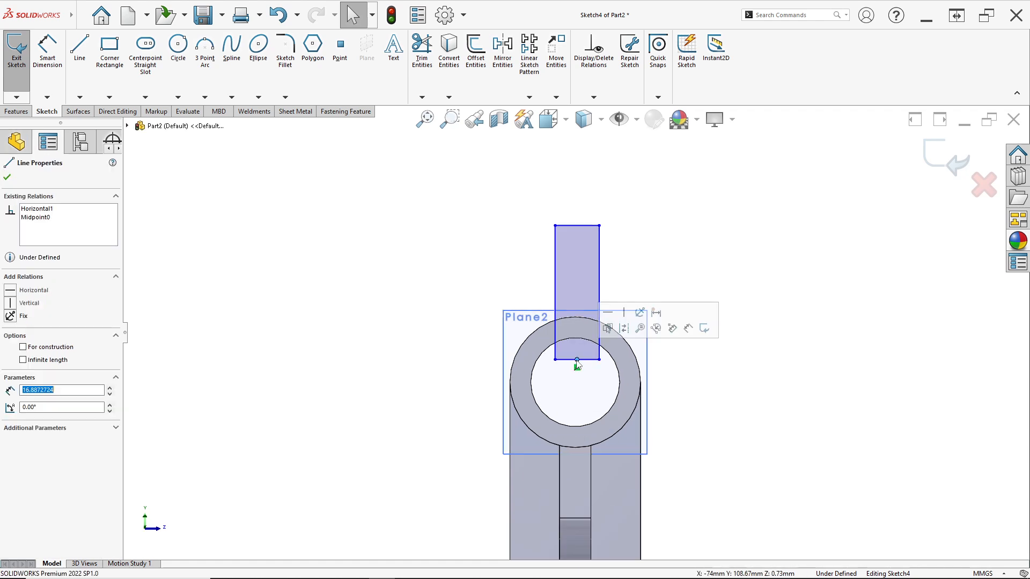
{"action": "scroll", "coordinate": [575, 391], "scroll_direction": "up", "scroll_amount": 3}
{"action": "scroll", "coordinate": [584, 436], "scroll_direction": "down", "scroll_amount": 2}
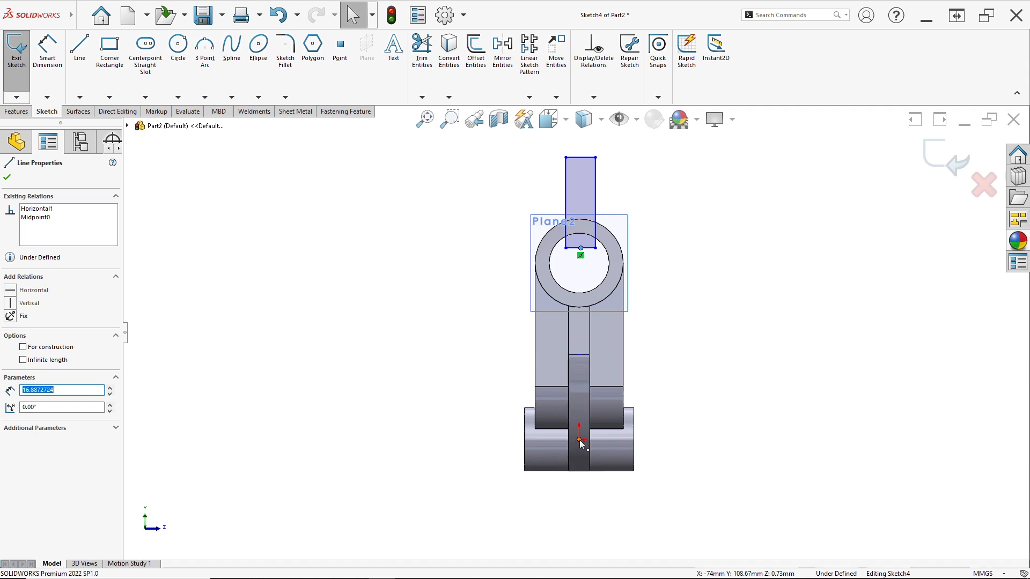
{"action": "left_click", "coordinate": [579, 440], "text": "ctrl"}
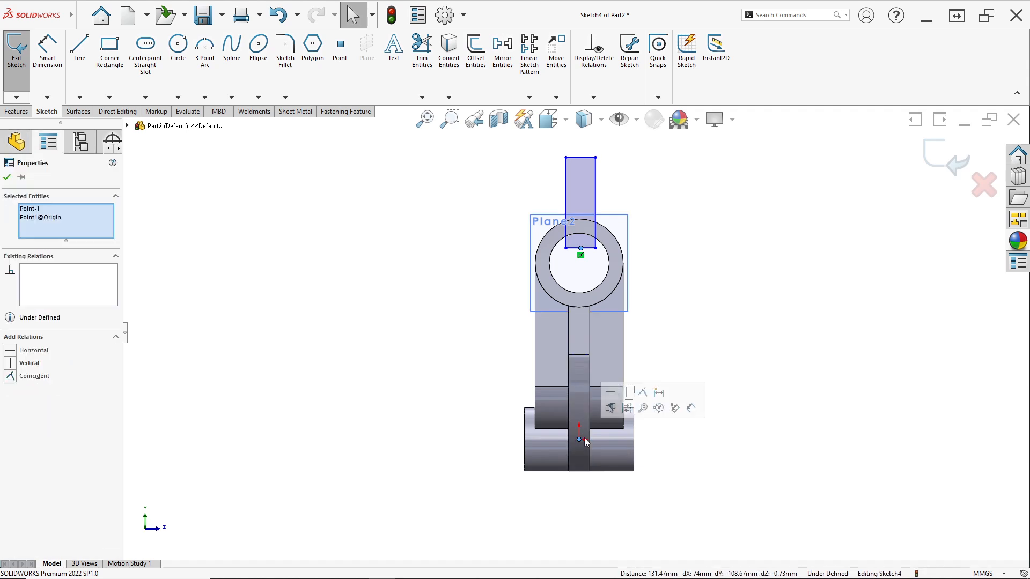
{"action": "left_click", "coordinate": [626, 393]}
{"action": "key", "text": "Escape"}
Dimension the rectangle's upper edge and set its width to 22 mm, as given in the reference drawing
{"action": "scroll", "coordinate": [595, 261], "scroll_direction": "down", "scroll_amount": 3}
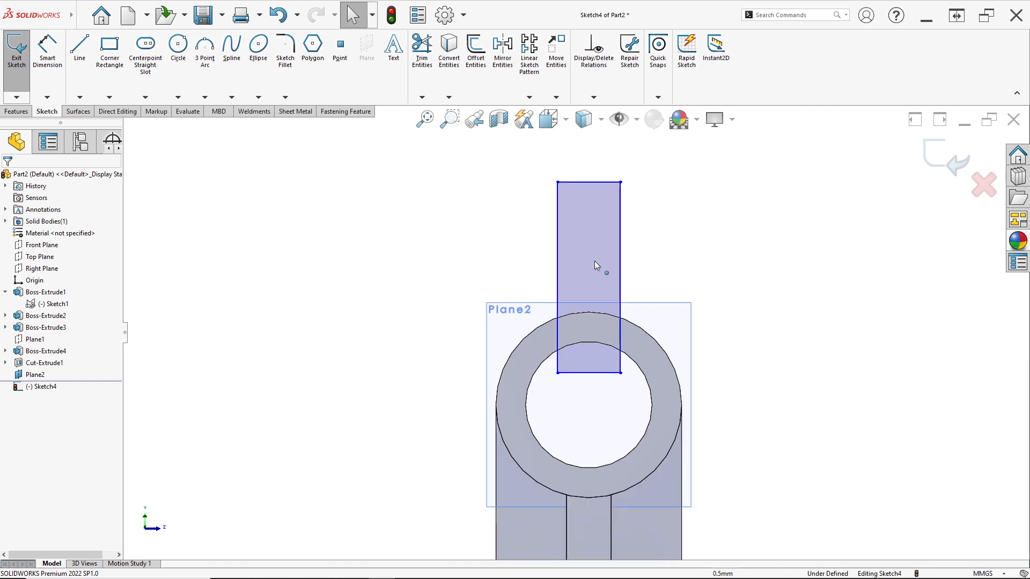
{"action": "left_click", "coordinate": [58, 72]}
{"action": "left_click", "coordinate": [592, 183]}
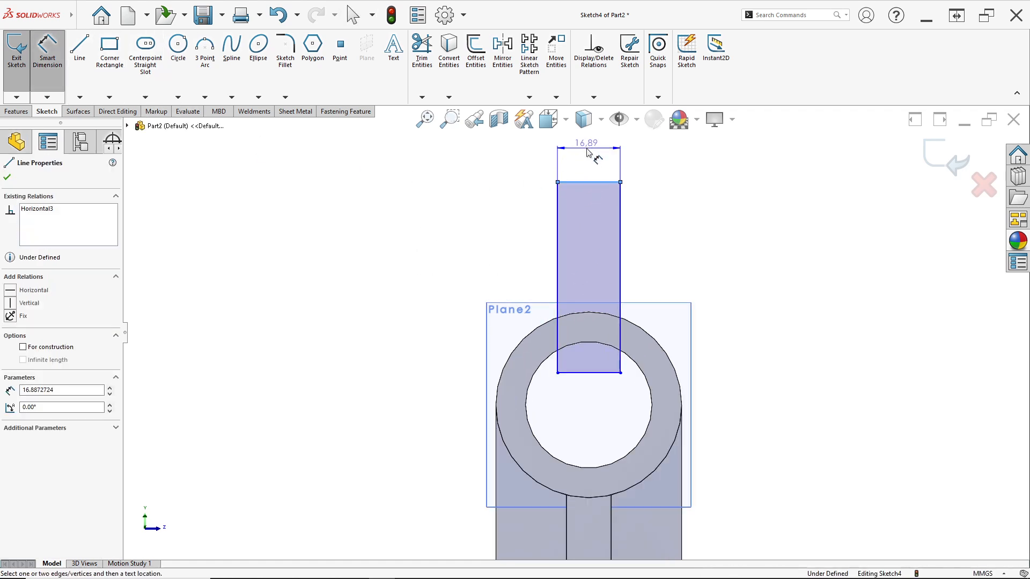
{"action": "left_click", "coordinate": [588, 155]}
{"action": "key", "text": "alt+Tab"}
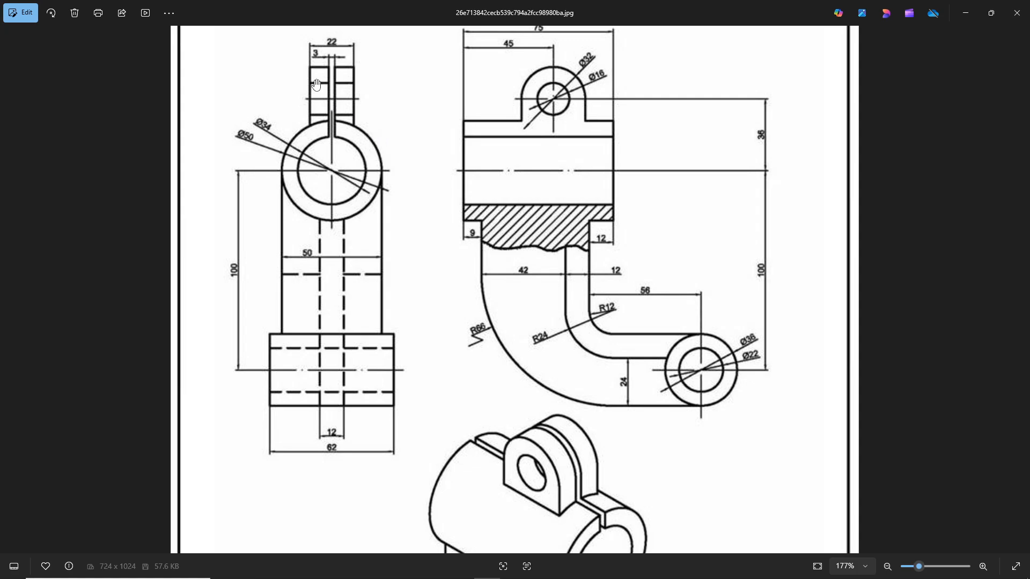
{"action": "key", "text": "alt+Tab"}
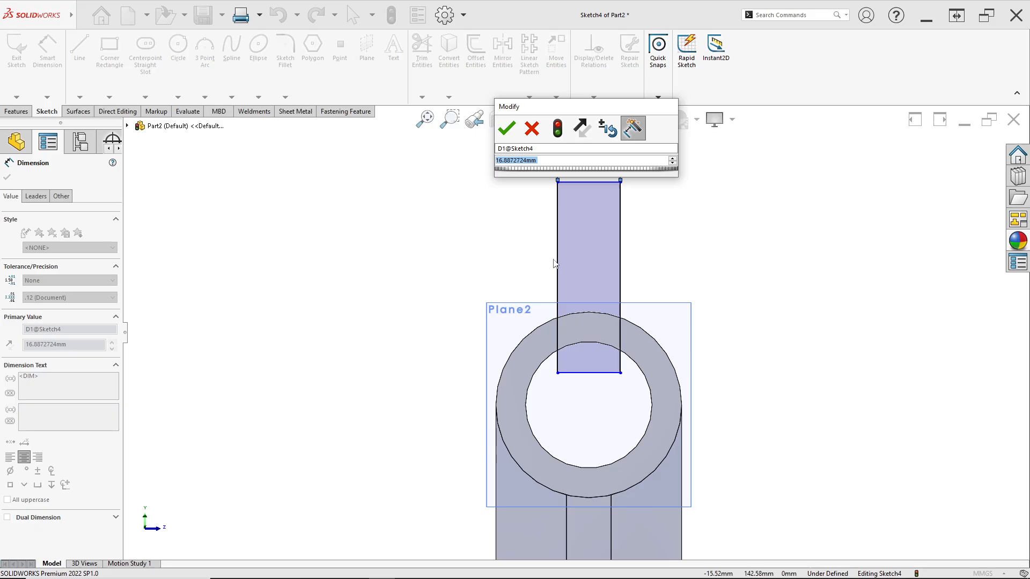
{"action": "type", "text": "22"}
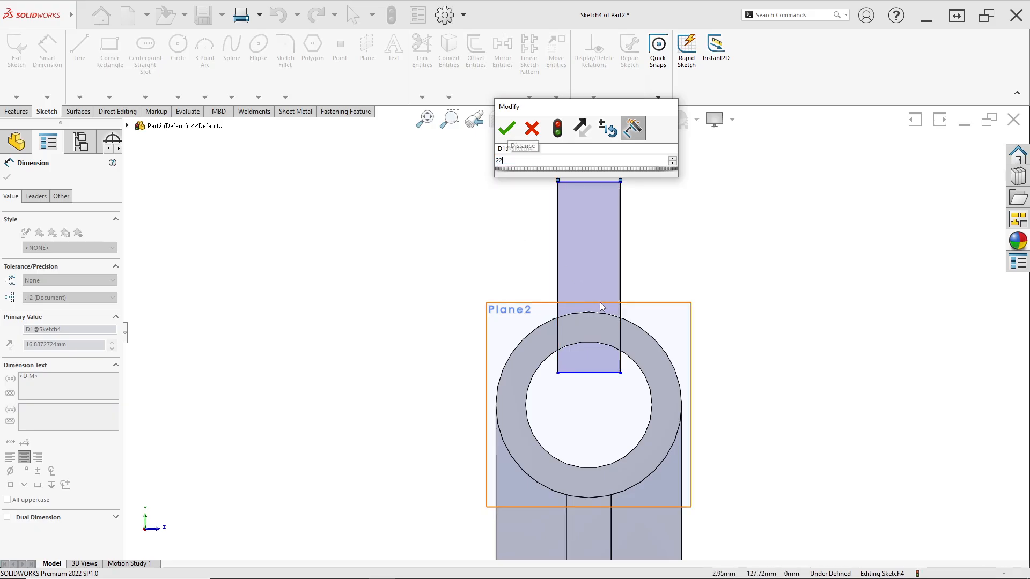
{"action": "key", "text": "Return"}
{"action": "scroll", "coordinate": [606, 321], "scroll_direction": "down", "scroll_amount": 2}
{"action": "scroll", "coordinate": [606, 321], "scroll_direction": "up", "scroll_amount": 3}
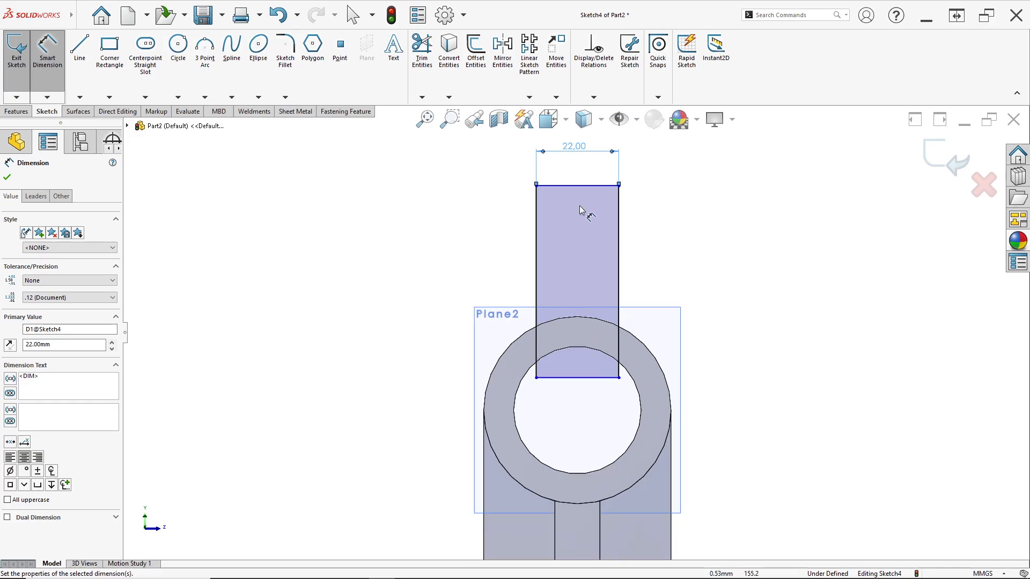
Dimension the rectangle's upper edge from the clamp cylinder's centre and set the height to 36 mm, as in the reference drawing
{"action": "key", "text": "alt+Tab"}
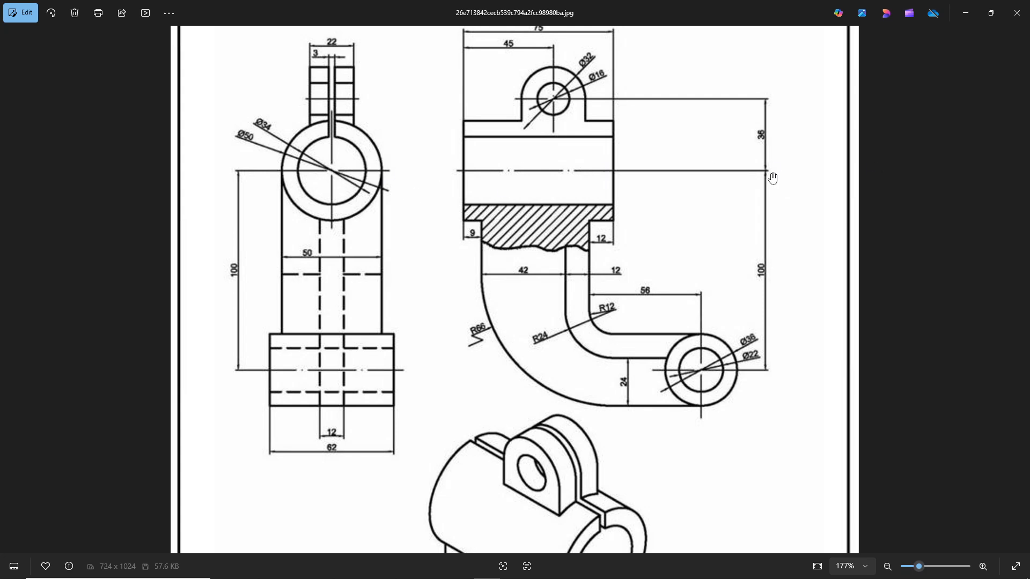
{"action": "key", "text": "alt+Tab"}
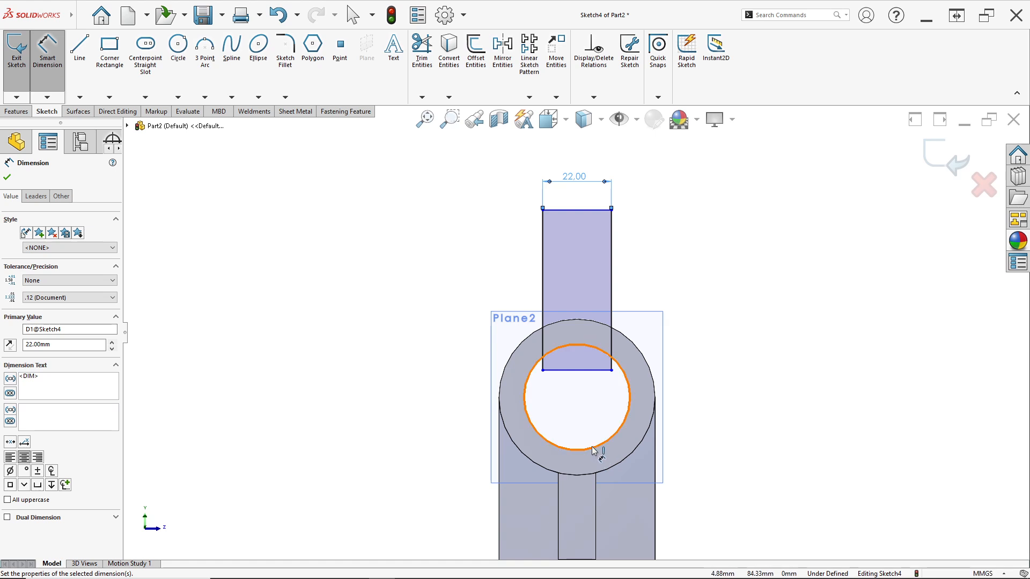
{"action": "left_click", "coordinate": [591, 212]}
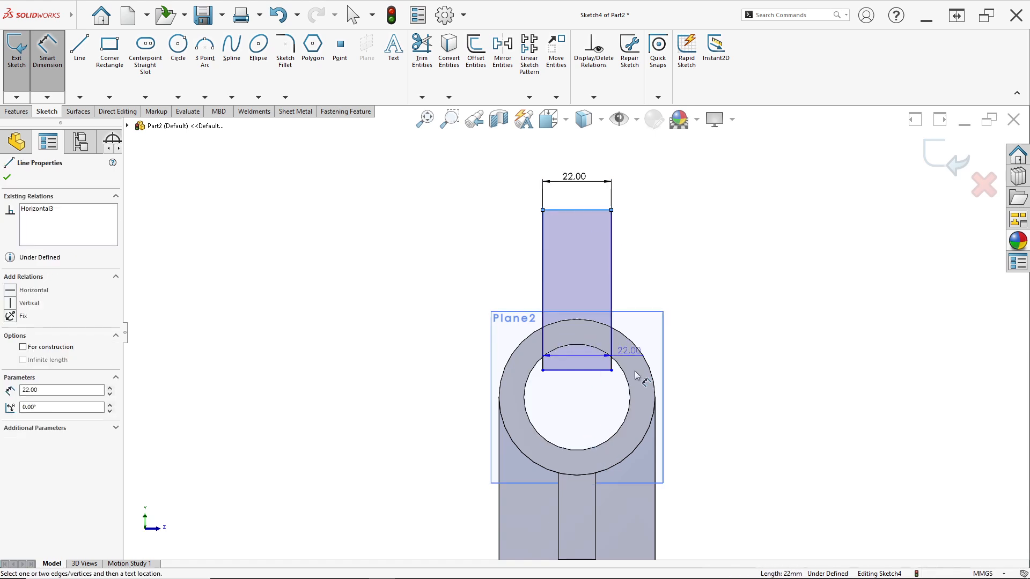
{"action": "left_click", "coordinate": [630, 393]}
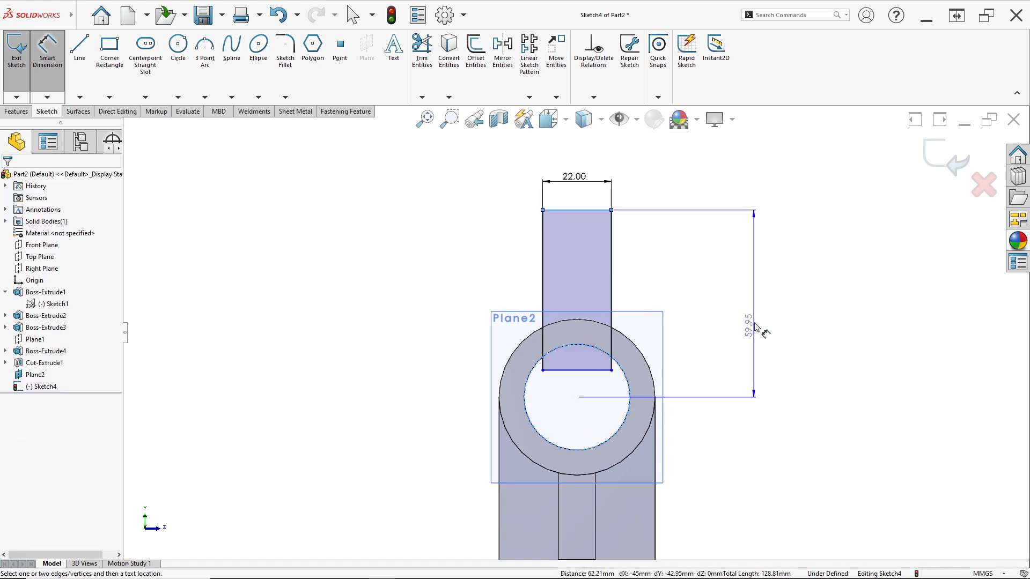
{"action": "left_click", "coordinate": [758, 315]}
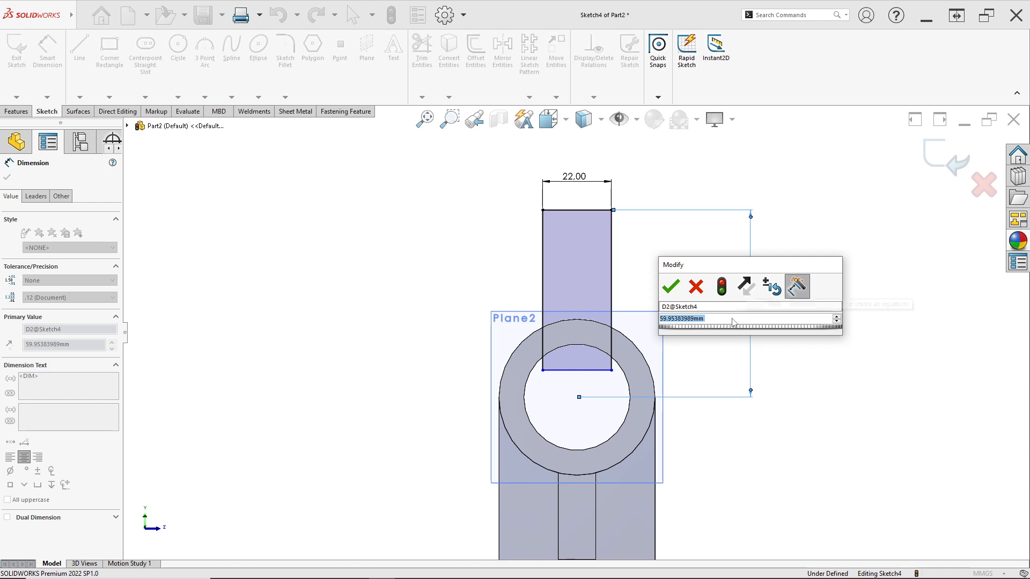
{"action": "key", "text": "Return"}
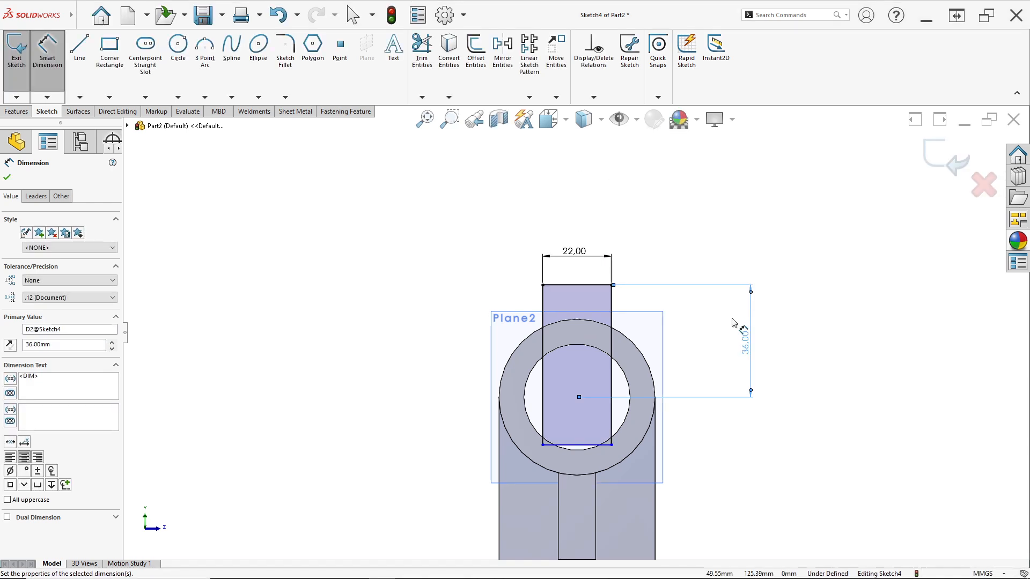
{"action": "scroll", "coordinate": [654, 359], "scroll_direction": "down", "scroll_amount": 2}
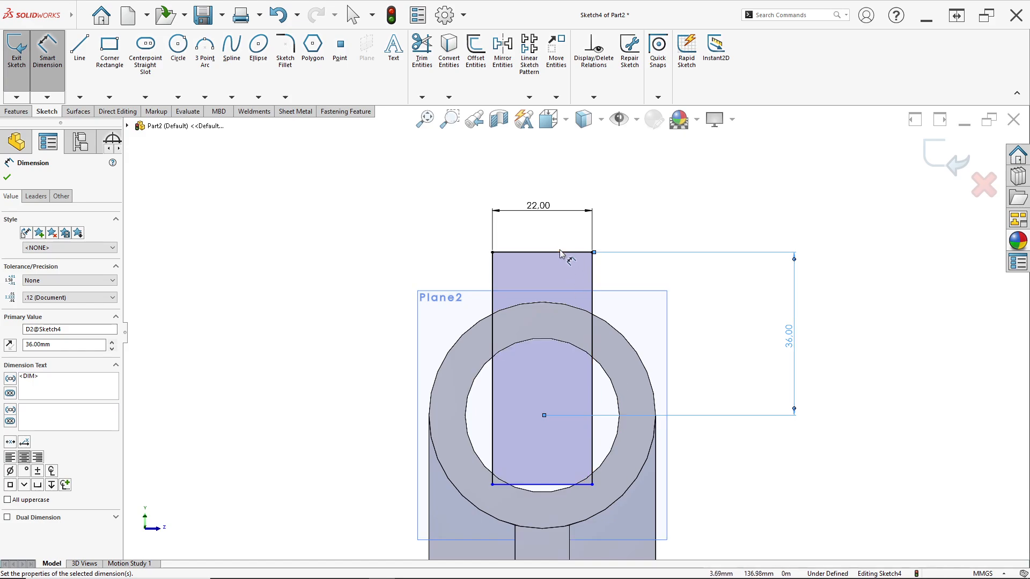
{"action": "key", "text": "alt+Tab"}
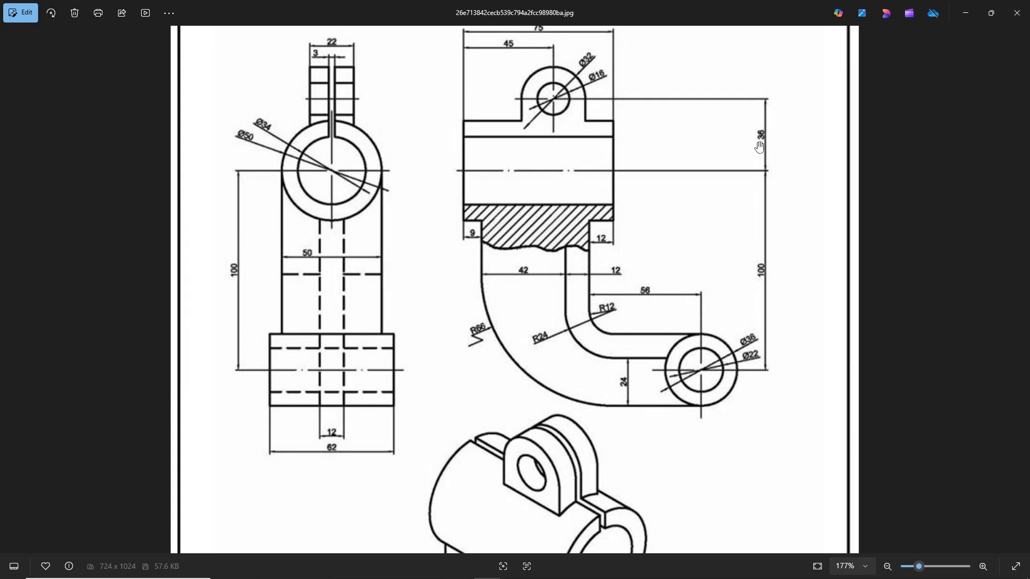
{"action": "key", "text": "alt+Tab"}
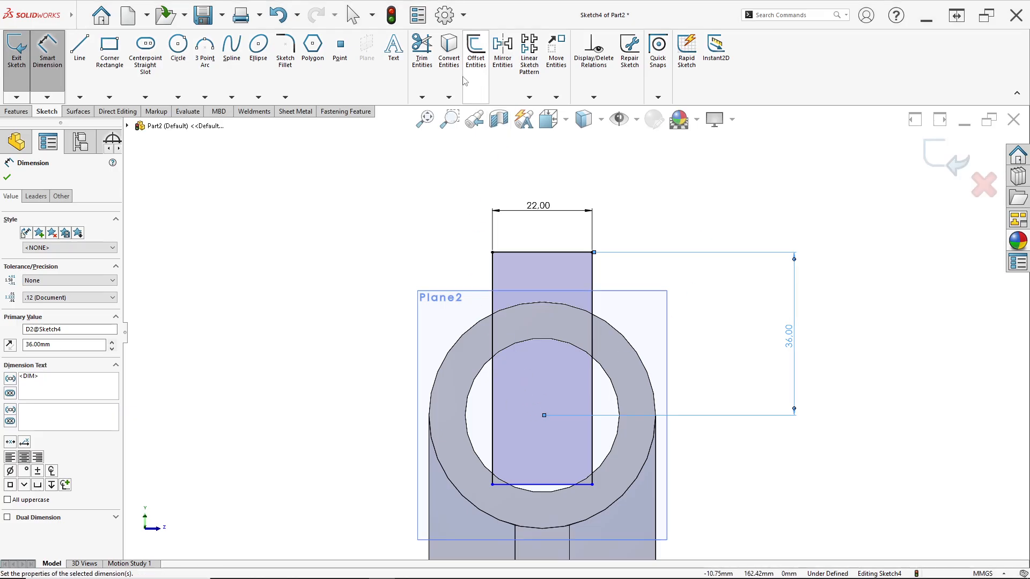
Convert the clamp cylinder's outer circle into the sketch and trim everything except the closed area between its upper arc and the rectangle's upper edge
{"action": "left_click", "coordinate": [449, 51]}
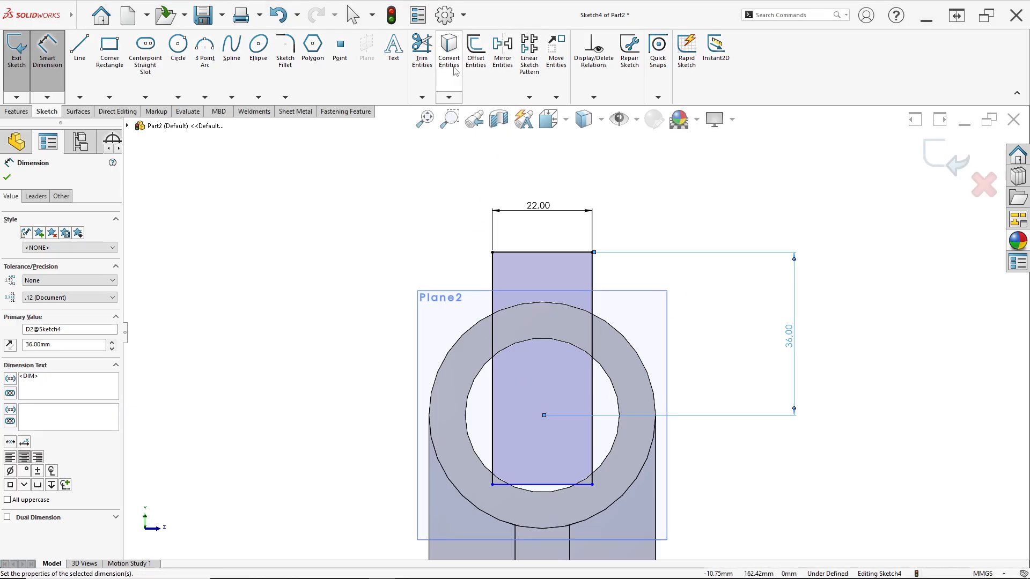
{"action": "left_click", "coordinate": [478, 328]}
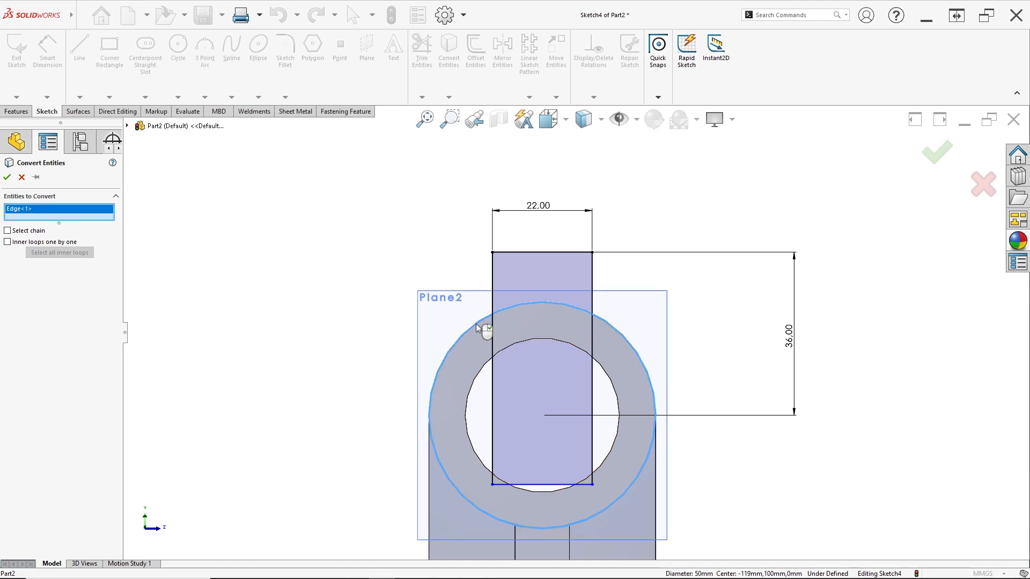
{"action": "left_click", "coordinate": [8, 177]}
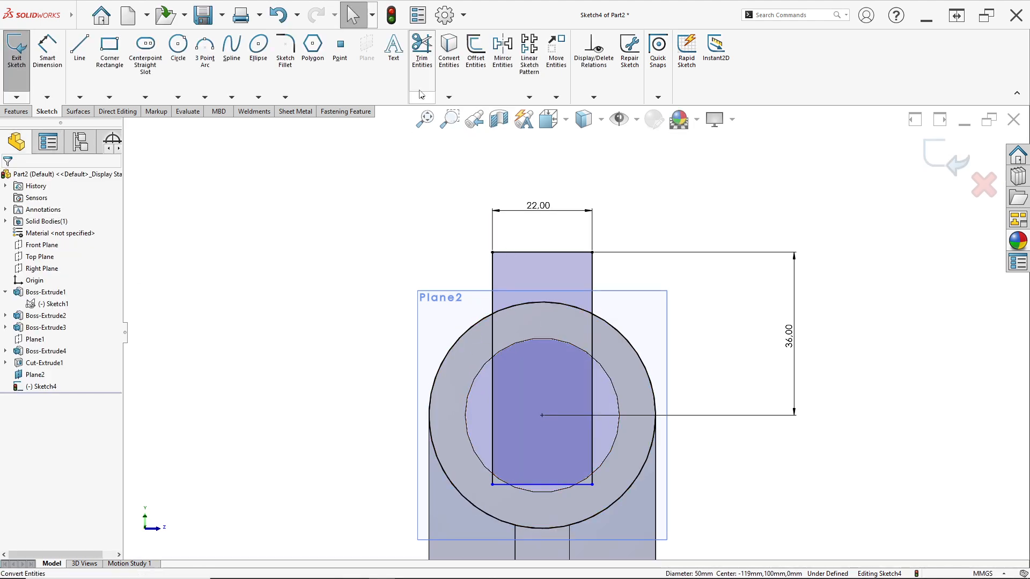
{"action": "left_click", "coordinate": [422, 51]}
{"action": "mouse_move", "coordinate": [454, 319]}
{"action": "left_mouse_down"}
{"action": "mouse_move", "coordinate": [524, 351]}
{"action": "mouse_move", "coordinate": [593, 340]}
{"action": "mouse_move", "coordinate": [564, 494]}
{"action": "left_mouse_up"}
{"action": "mouse_move", "coordinate": [603, 386]}
{"action": "middle_mouse_down"}
{"action": "mouse_move", "coordinate": [538, 407]}
{"action": "mouse_move", "coordinate": [563, 407]}
{"action": "middle_mouse_up"}
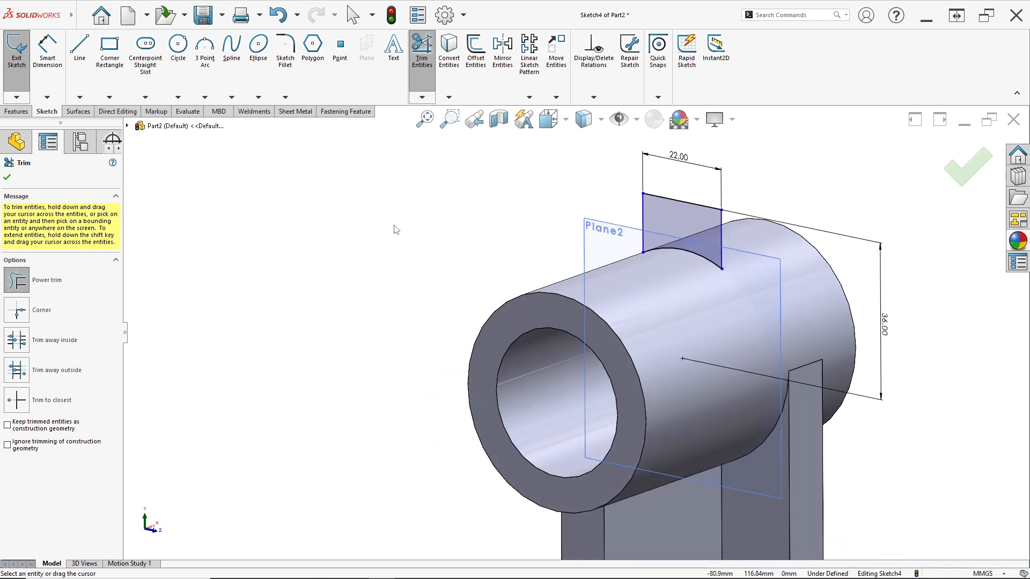
{"action": "left_click", "coordinate": [8, 175]}
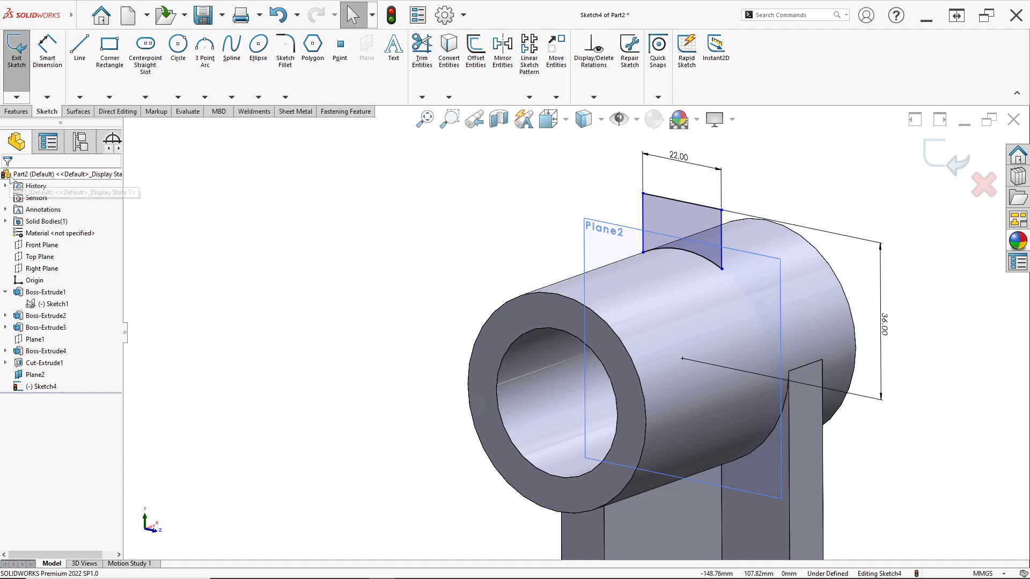
Extrude the lug profile as a Mid Plane boss with a depth of 32 mm, merged with the clamp cylinder
{"action": "left_click", "coordinate": [17, 111]}
{"action": "left_click", "coordinate": [20, 88]}
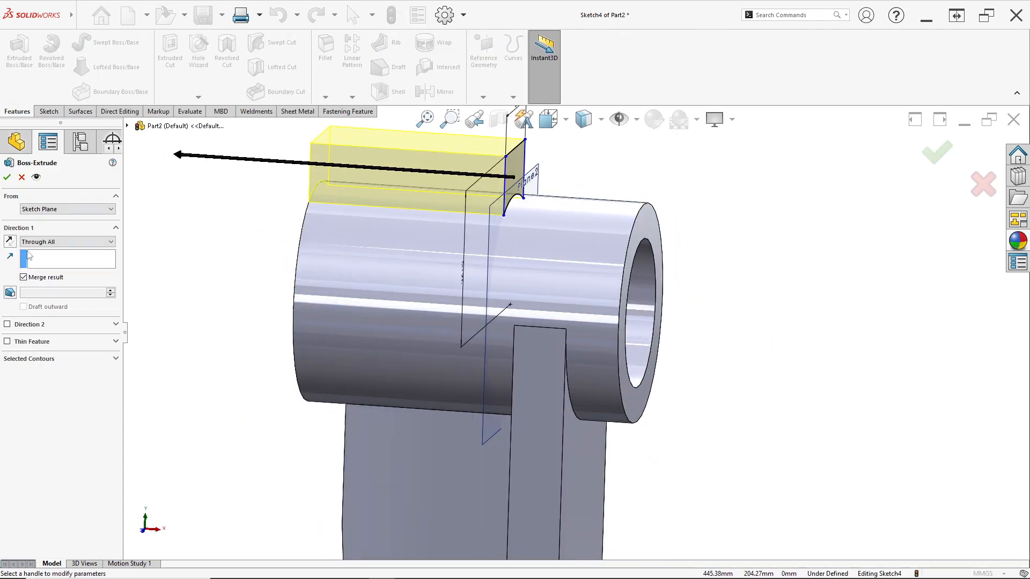
{"action": "left_click", "coordinate": [39, 240]}
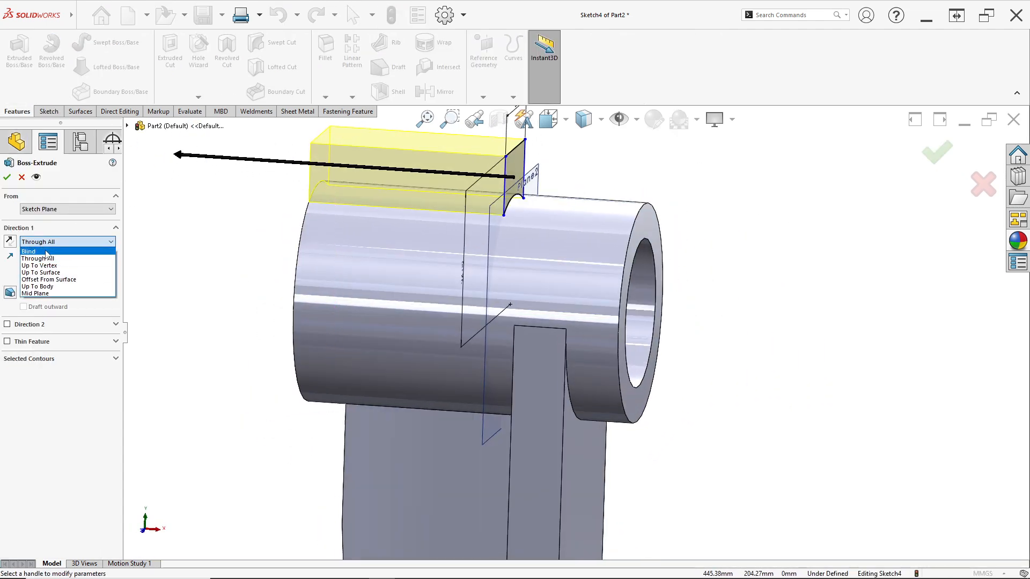
{"action": "left_click", "coordinate": [60, 294]}
{"action": "key", "text": "alt+Tab"}
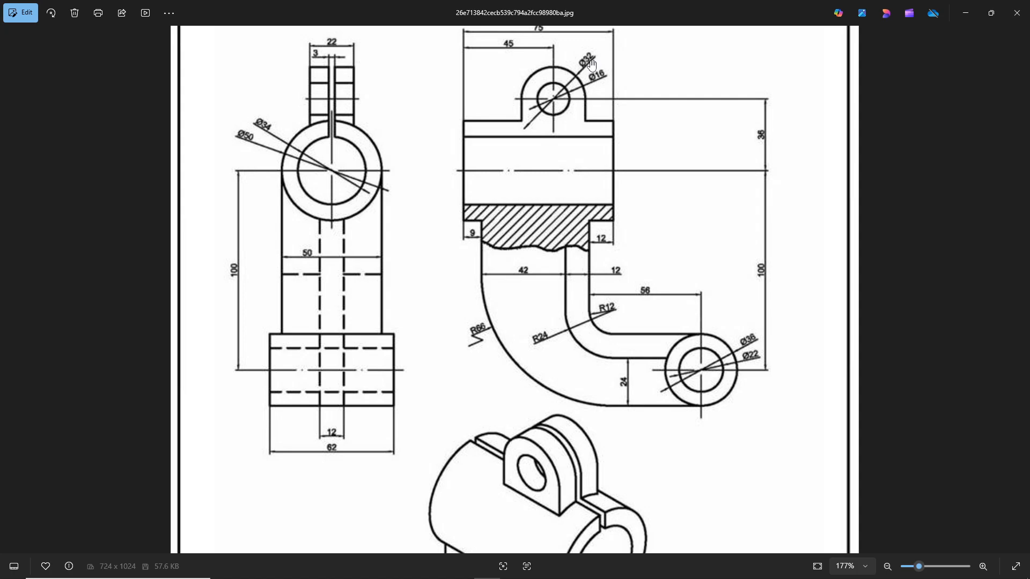
{"action": "key", "text": "alt+Tab"}
{"action": "double_click", "coordinate": [40, 281]}
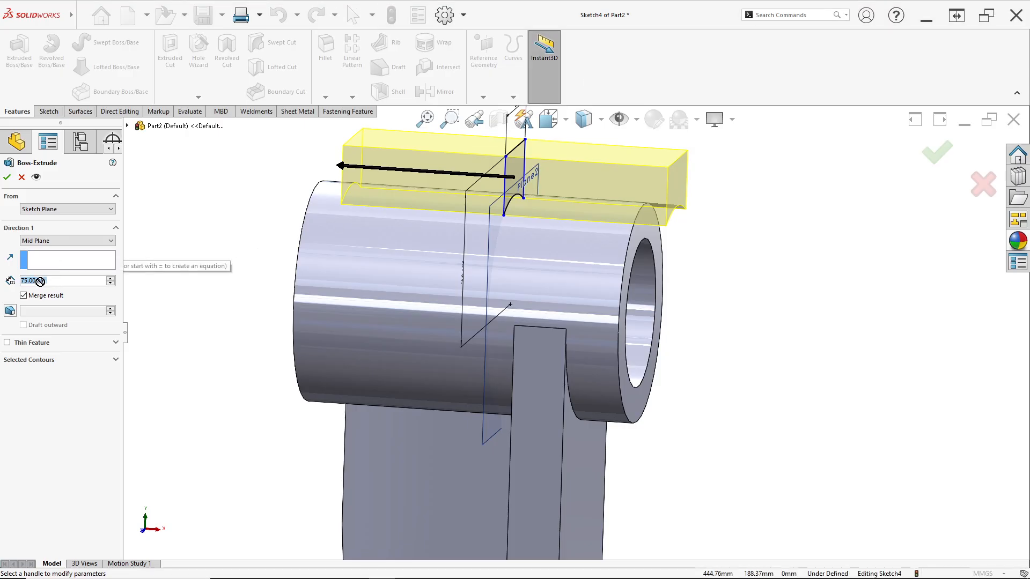
{"action": "type", "text": "2"}
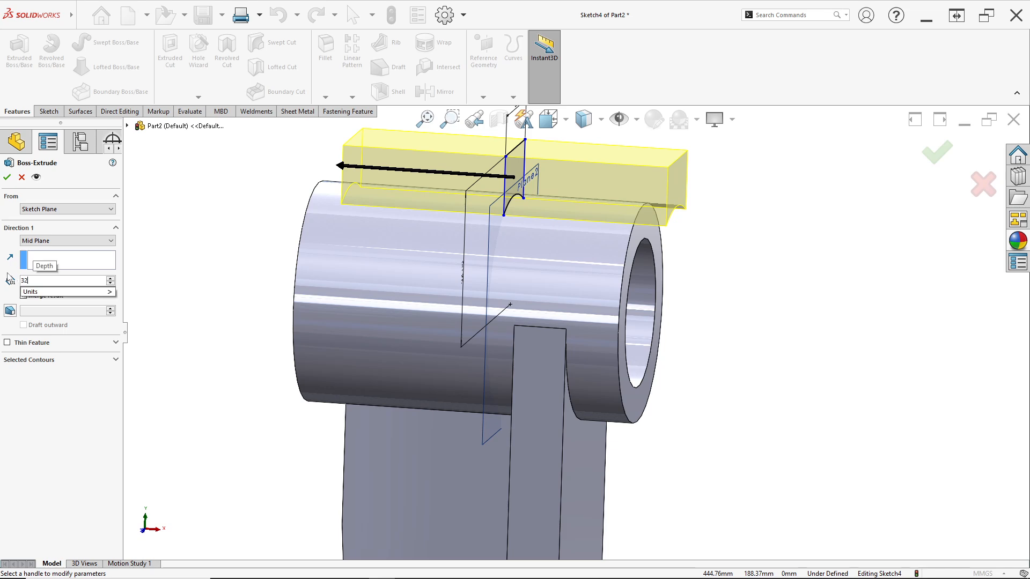
{"action": "key", "text": "Return"}
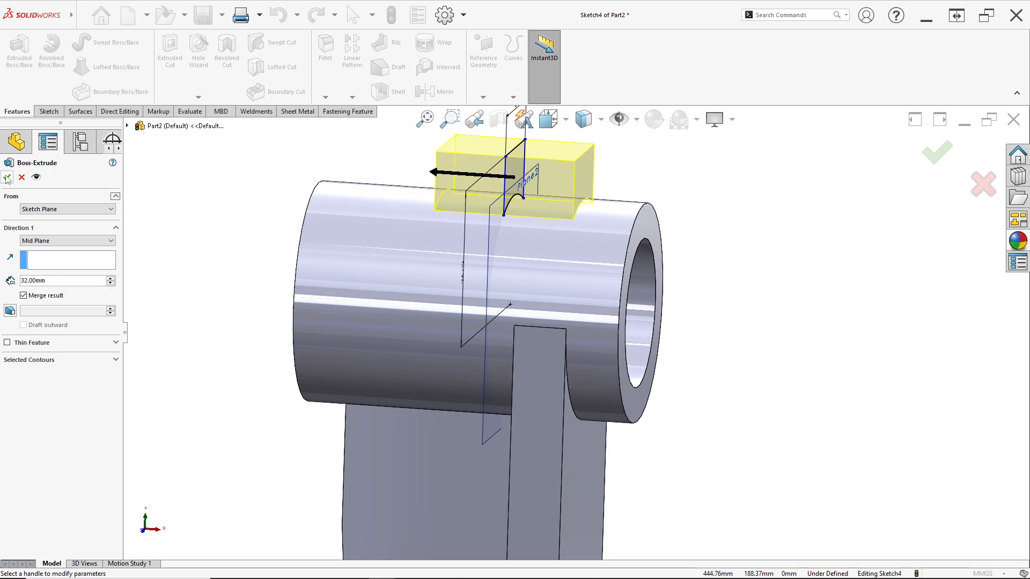
{"action": "left_click", "coordinate": [7, 179]}
Hide the offset plane that crosses the clamp cylinder
{"action": "middle_click_drag", "start_coordinate": [540, 229], "coordinate": [574, 237]}
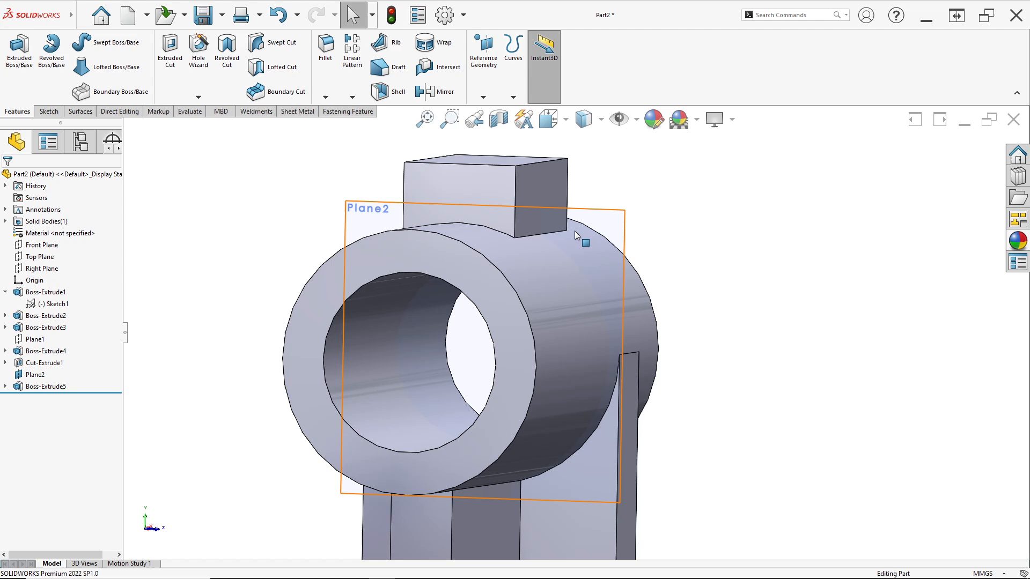
{"action": "right_click", "coordinate": [359, 215]}
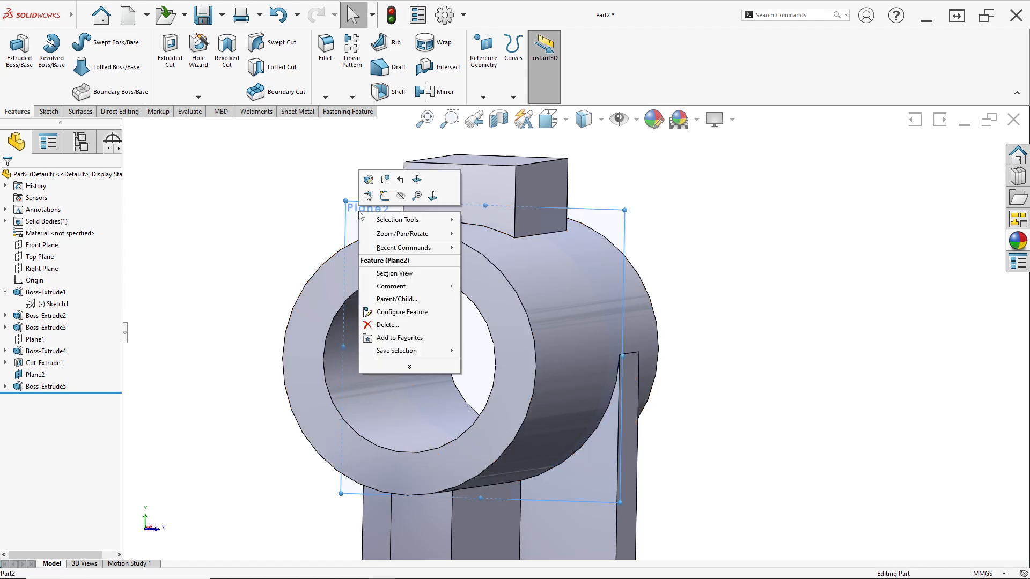
{"action": "left_click", "coordinate": [398, 193]}
Start a sketch on the lug block's side face and draw a three-point arc of about 16.4 mm radius between its upper corners
{"action": "middle_click_drag", "start_coordinate": [352, 216], "coordinate": [323, 229]}
{"action": "middle_click_drag", "start_coordinate": [578, 204], "coordinate": [520, 217]}
{"action": "right_click", "coordinate": [576, 172]}
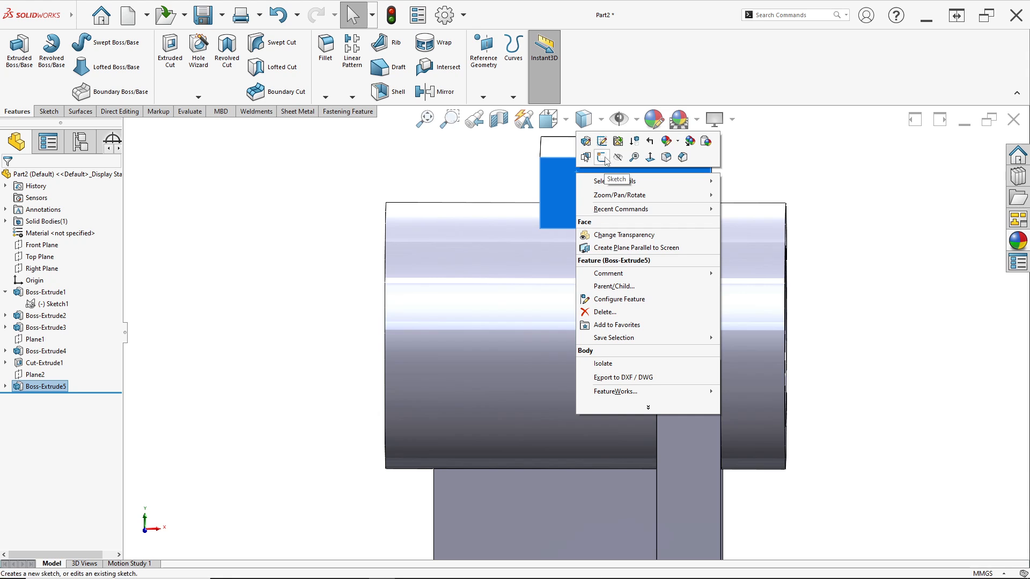
{"action": "left_click", "coordinate": [610, 161]}
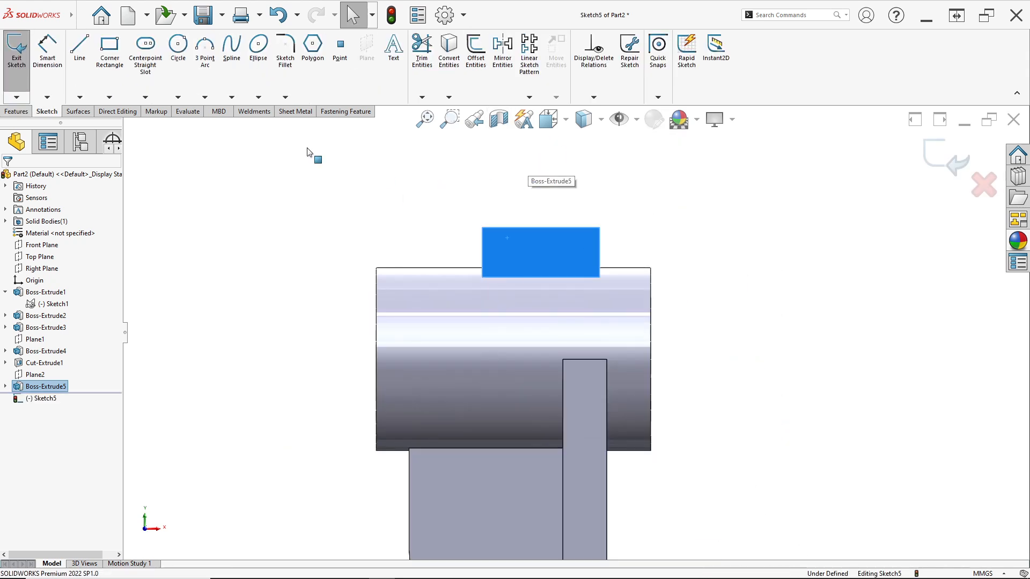
{"action": "left_click", "coordinate": [205, 48]}
{"action": "left_click", "coordinate": [483, 228]}
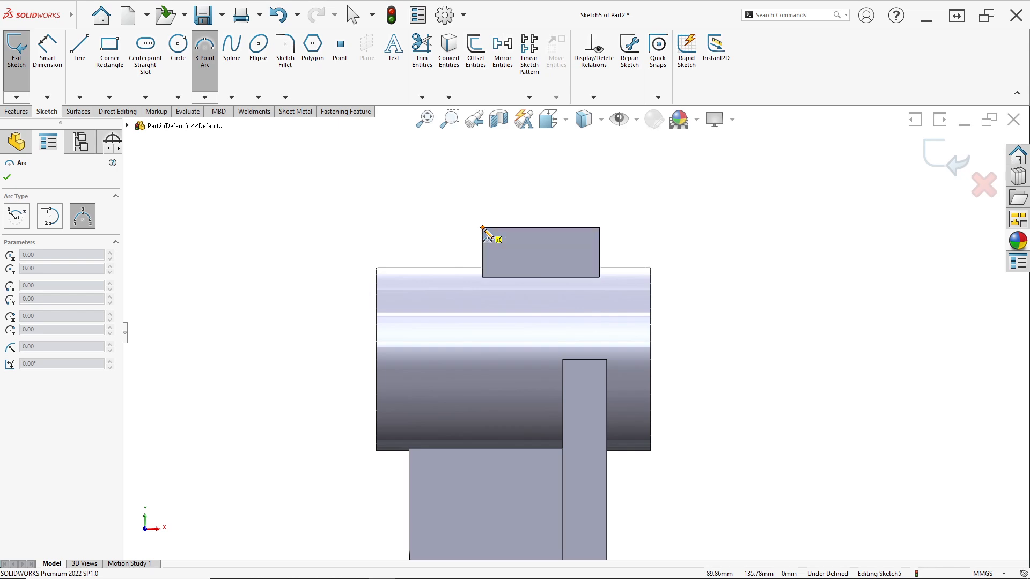
{"action": "left_click", "coordinate": [601, 229]}
{"action": "left_click", "coordinate": [541, 182]}
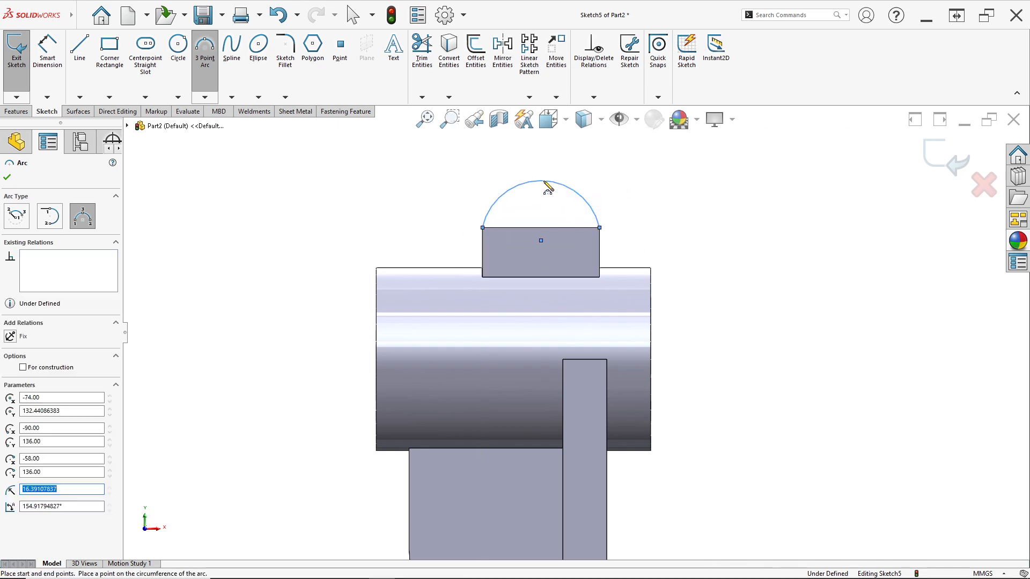
Dimension the arc above the lug block and set its radius to 16 mm, half the Ø32 in the reference drawing
{"action": "key", "text": "alt+Tab"}
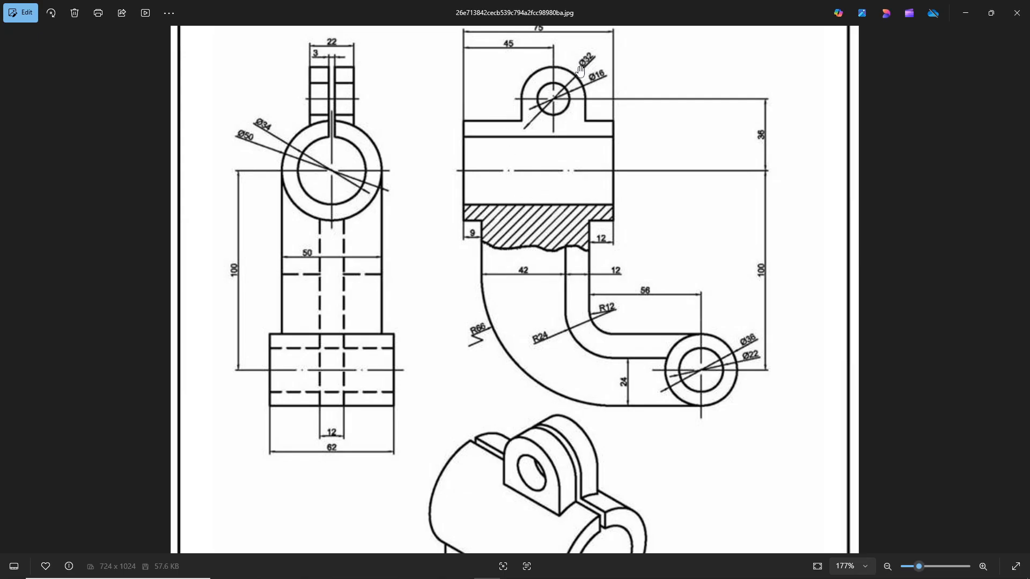
{"action": "key", "text": "alt+Tab"}
{"action": "key", "text": "Escape"}
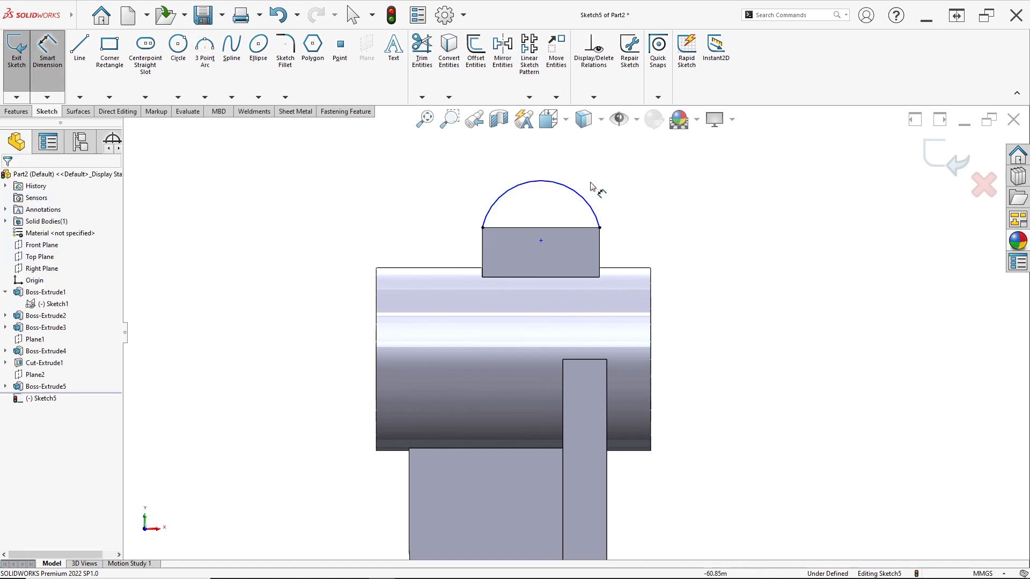
{"action": "left_click", "coordinate": [586, 200]}
{"action": "left_click", "coordinate": [622, 168]}
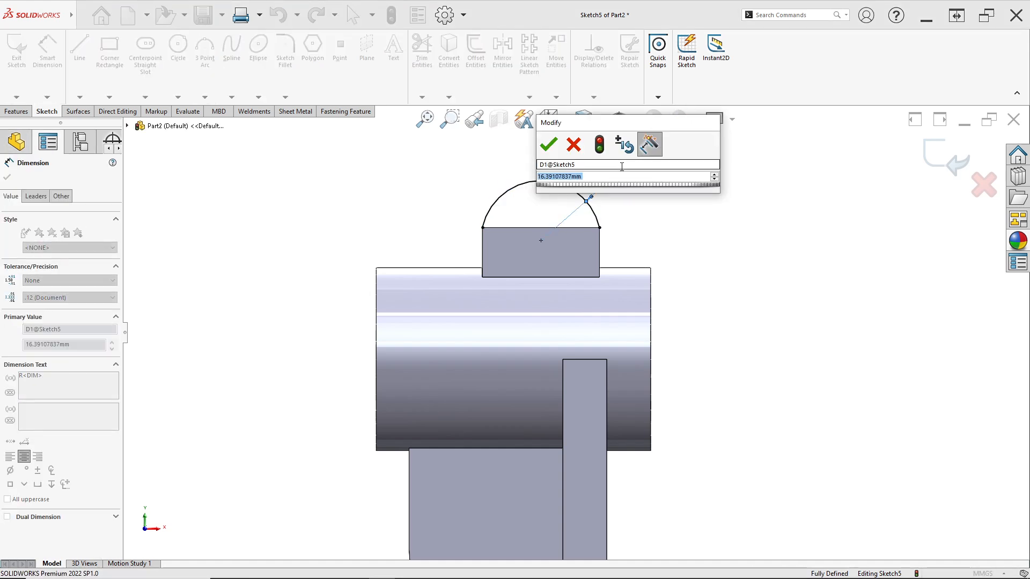
{"action": "type", "text": "16"}
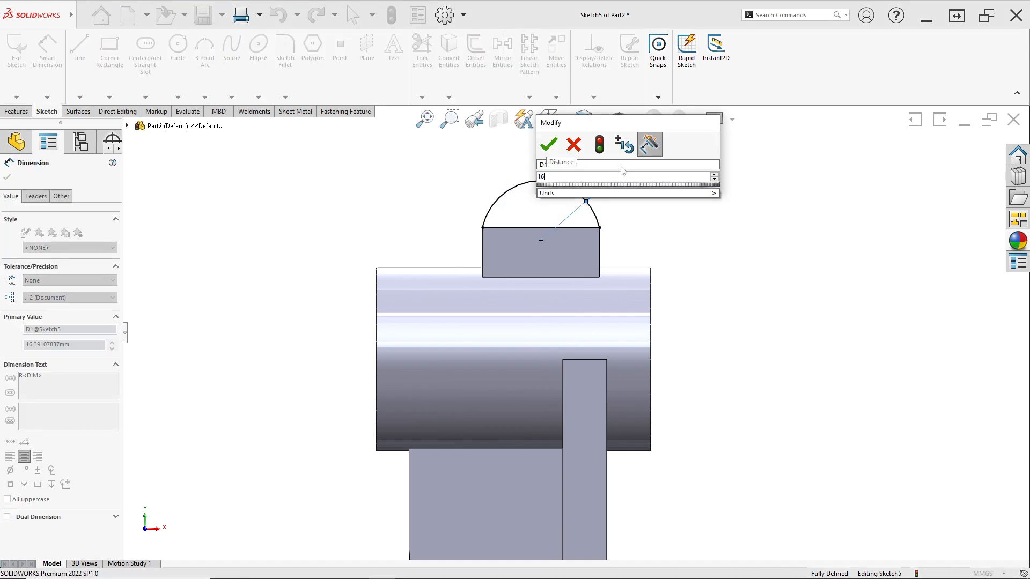
{"action": "key", "text": "Return"}
Close the half-round profile with a horizontal line between the arc's endpoints along the block's upper edge
{"action": "scroll", "coordinate": [554, 183], "scroll_direction": "down", "scroll_amount": 1}
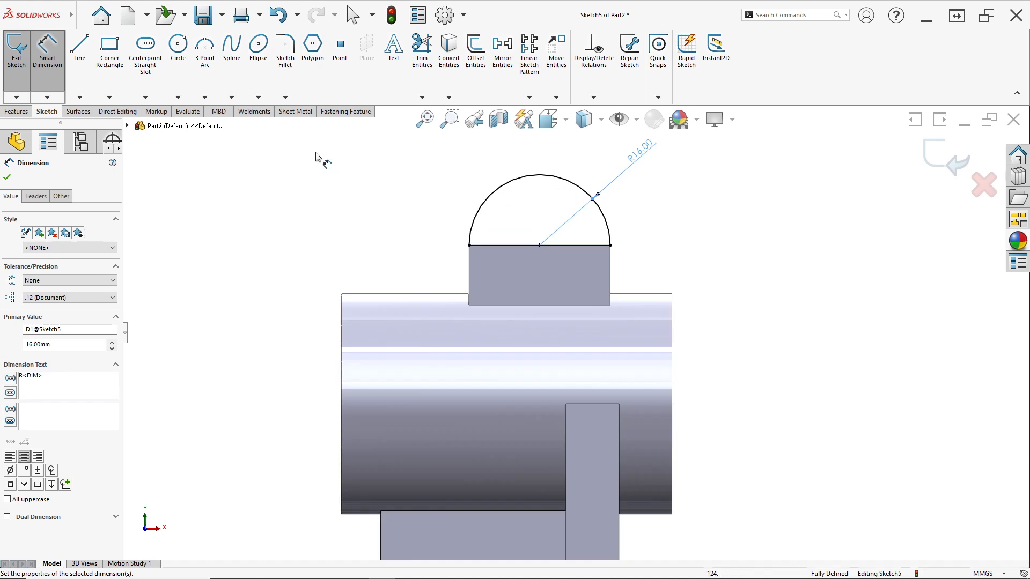
{"action": "left_click", "coordinate": [80, 62]}
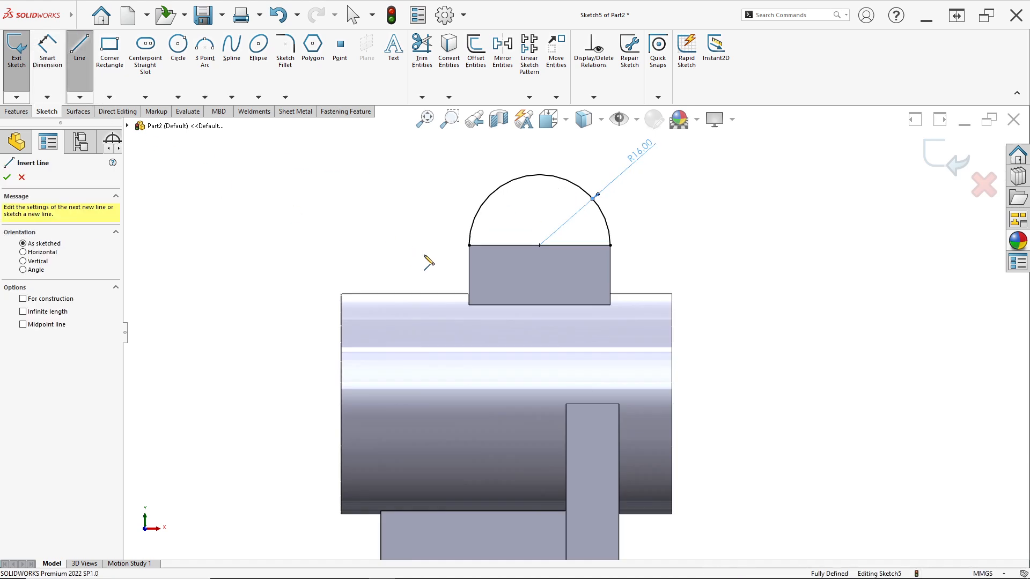
{"action": "left_click", "coordinate": [469, 245]}
{"action": "left_click", "coordinate": [610, 245]}
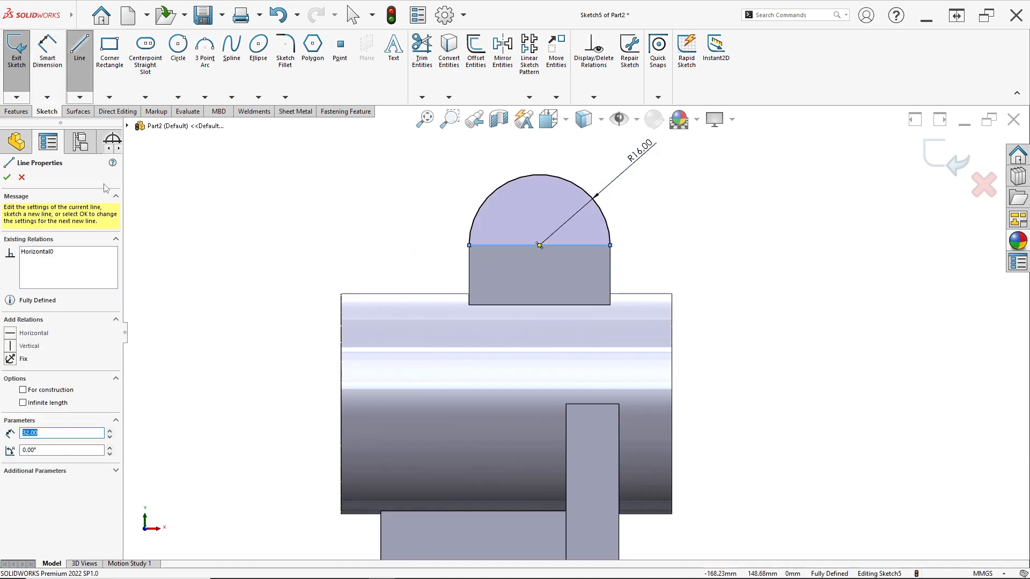
Extrude the half-round profile up to the lug block's opposite side face, merging it with the block
{"action": "left_click", "coordinate": [16, 112]}
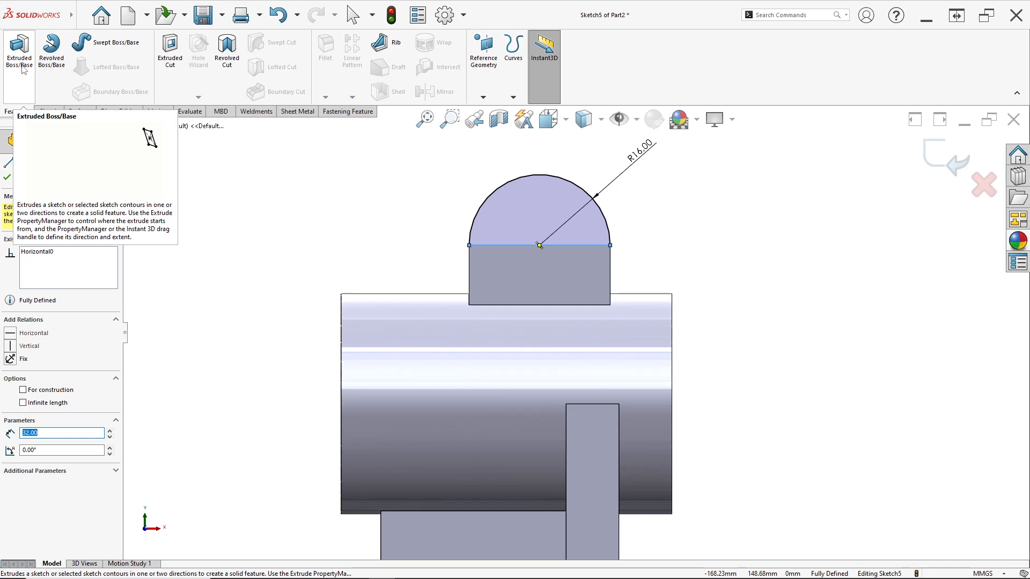
{"action": "left_click", "coordinate": [23, 68]}
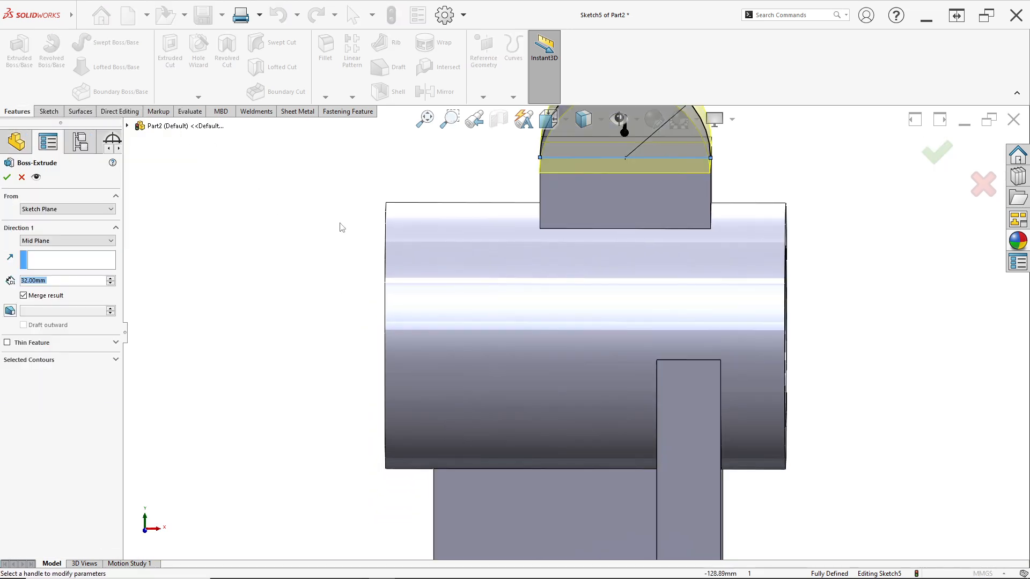
{"action": "left_click", "coordinate": [61, 240]}
{"action": "left_click", "coordinate": [54, 261]}
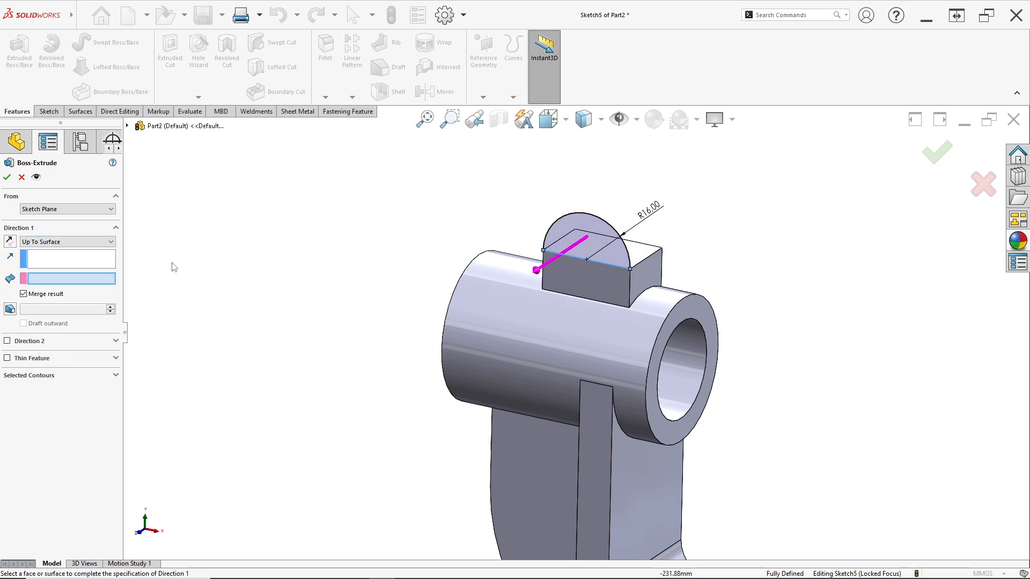
{"action": "middle_click_drag", "start_coordinate": [348, 222], "coordinate": [284, 260]}
{"action": "scroll", "coordinate": [496, 286], "scroll_direction": "down", "scroll_amount": 4}
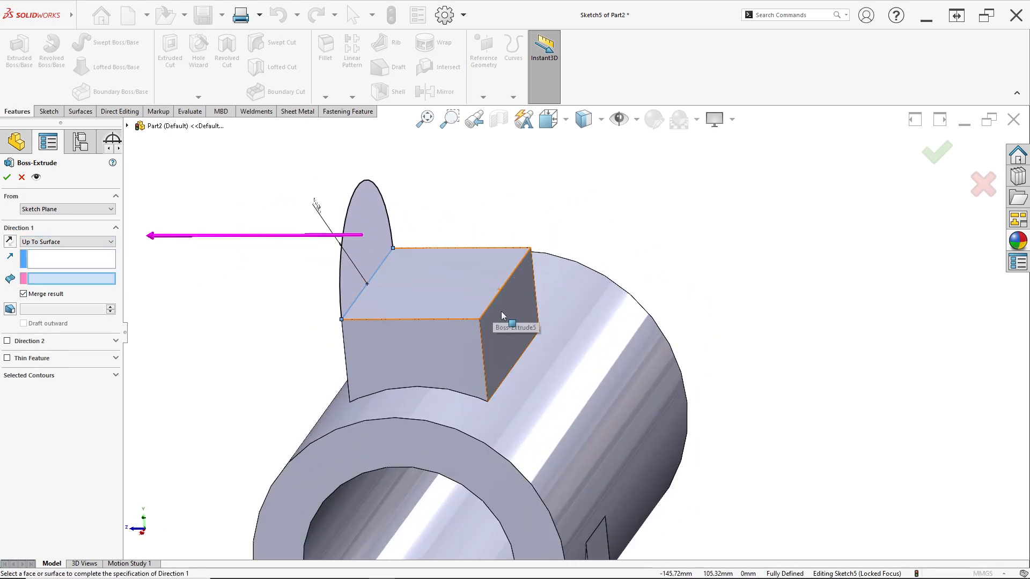
{"action": "left_click", "coordinate": [504, 316]}
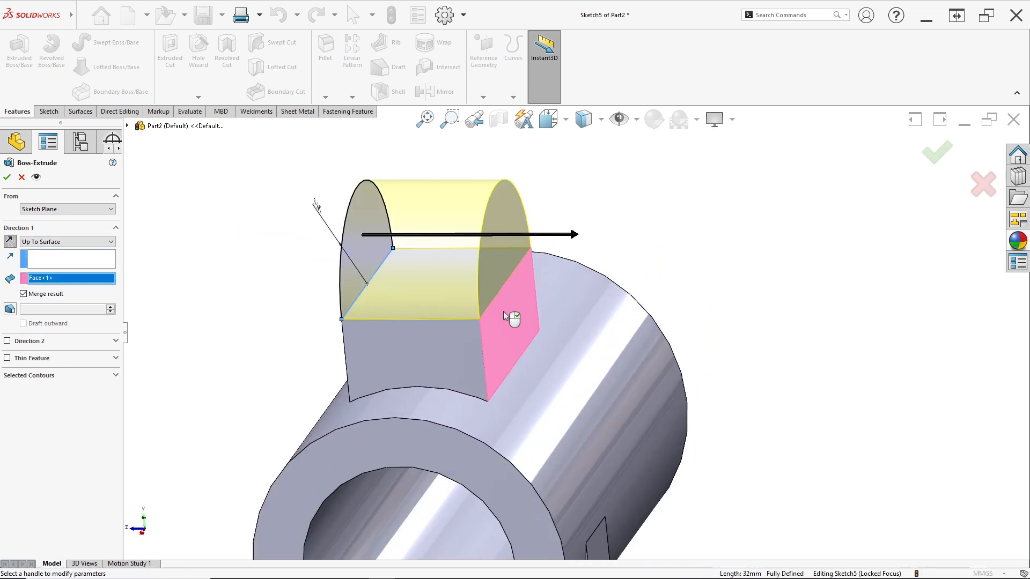
{"action": "left_click", "coordinate": [7, 177]}
{"action": "middle_click_drag", "start_coordinate": [177, 293], "coordinate": [377, 276]}
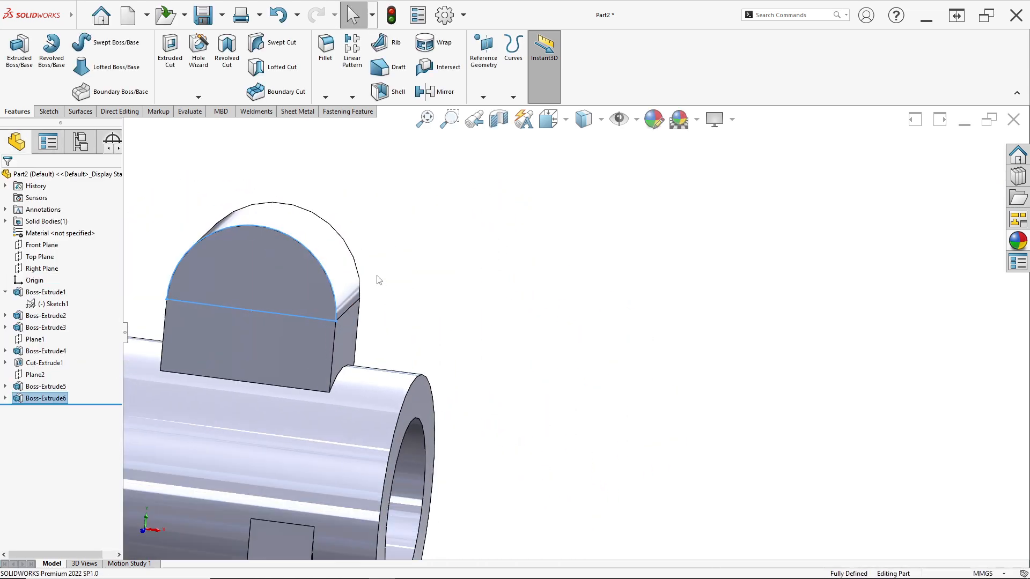
{"action": "scroll", "coordinate": [505, 287], "scroll_direction": "up", "scroll_amount": 3}
Check the lug hole in the reference drawing, start a sketch on the lug's flat side face, and draw a circle about 19.4 mm in diameter
{"action": "key", "text": "alt+Tab"}
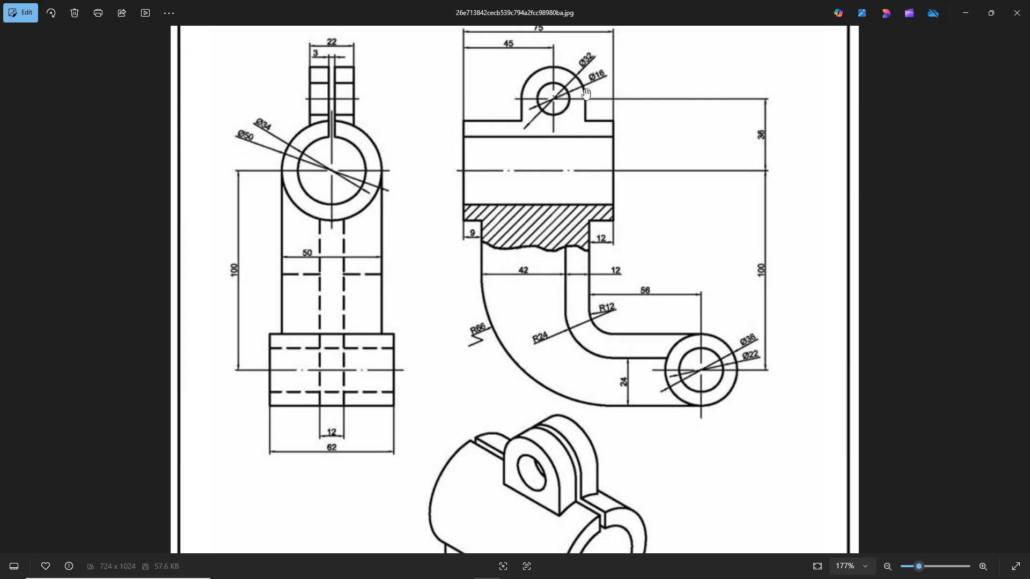
{"action": "key", "text": "alt+Tab"}
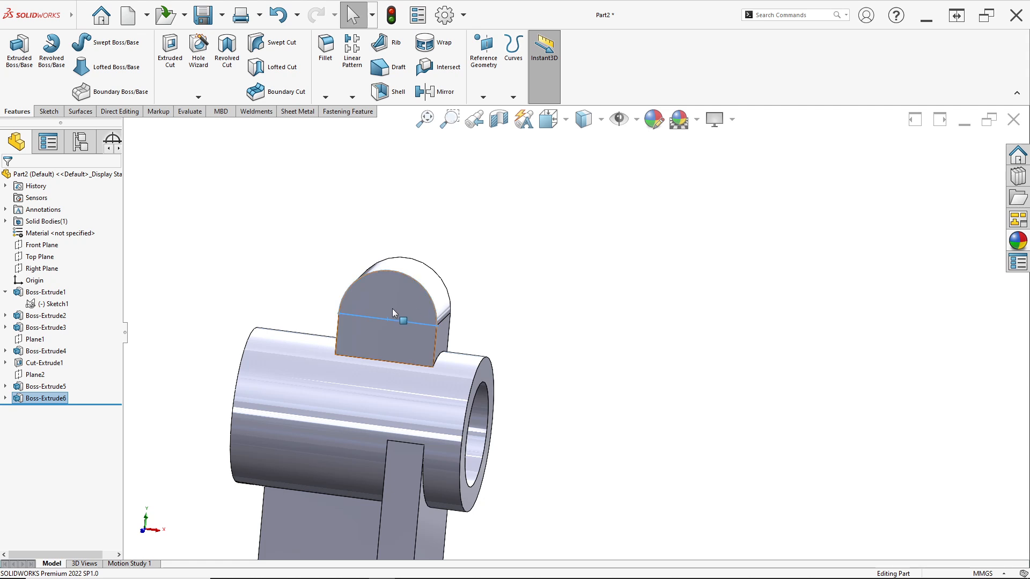
{"action": "right_click", "coordinate": [391, 307]}
{"action": "left_click", "coordinate": [423, 295]}
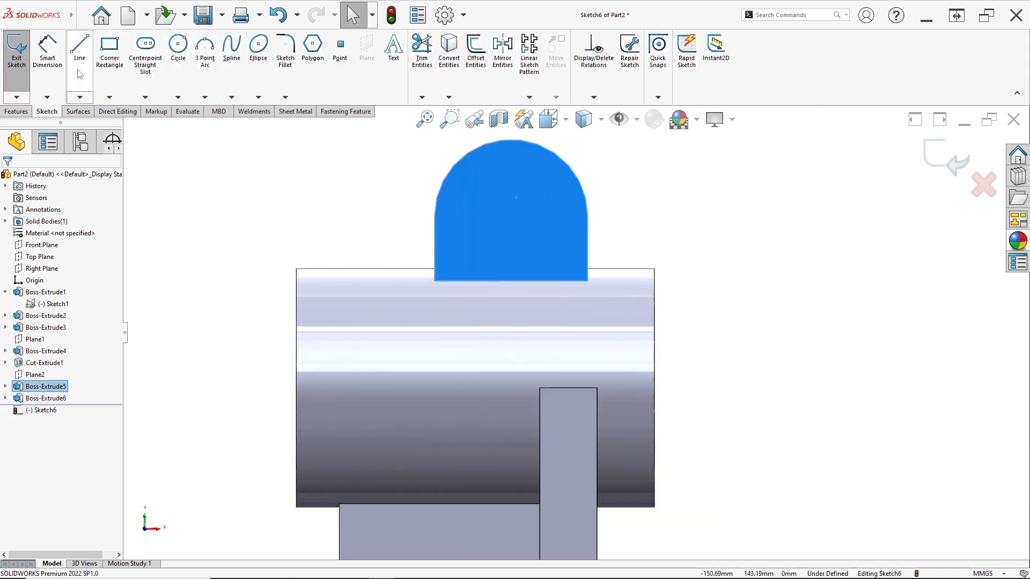
{"action": "left_click", "coordinate": [178, 47]}
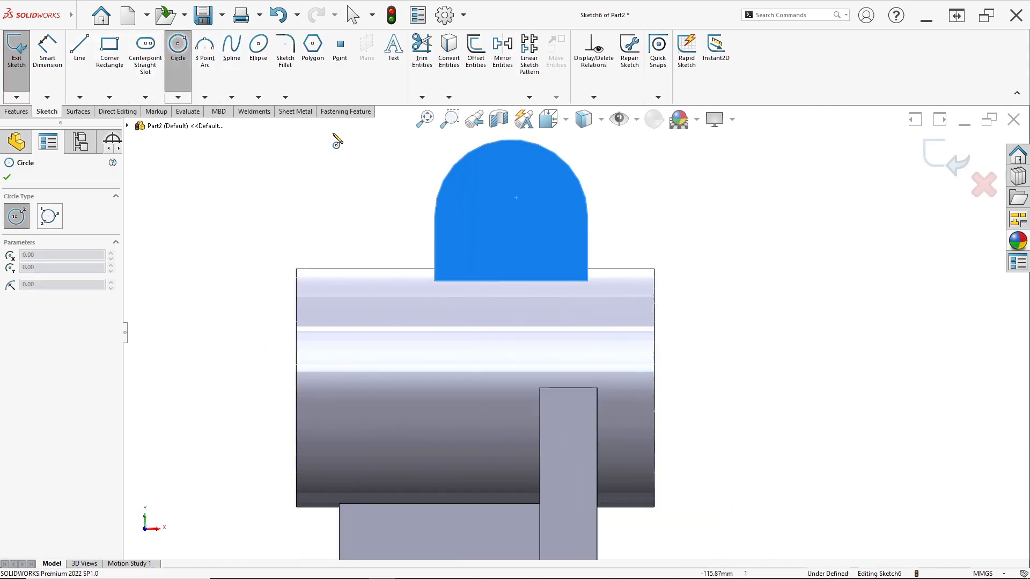
{"action": "left_click", "coordinate": [510, 216]}
{"action": "left_click", "coordinate": [558, 226]}
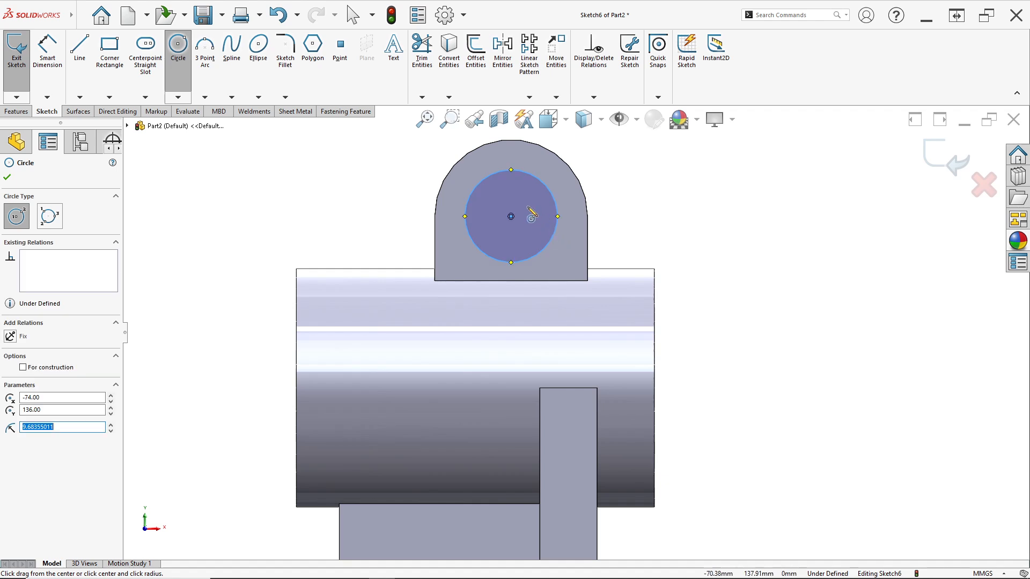
{"action": "key", "text": "Escape"}
Make the hole circle concentric with the lug's rounded upper edge
{"action": "scroll", "coordinate": [516, 191], "scroll_direction": "down", "scroll_amount": 2}
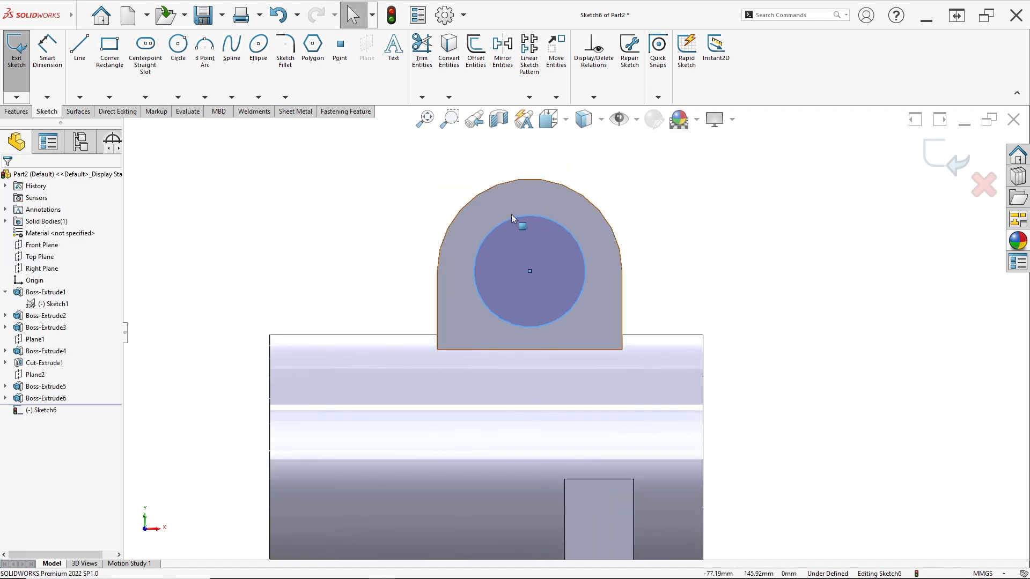
{"action": "left_click", "coordinate": [490, 188], "text": "ctrl"}
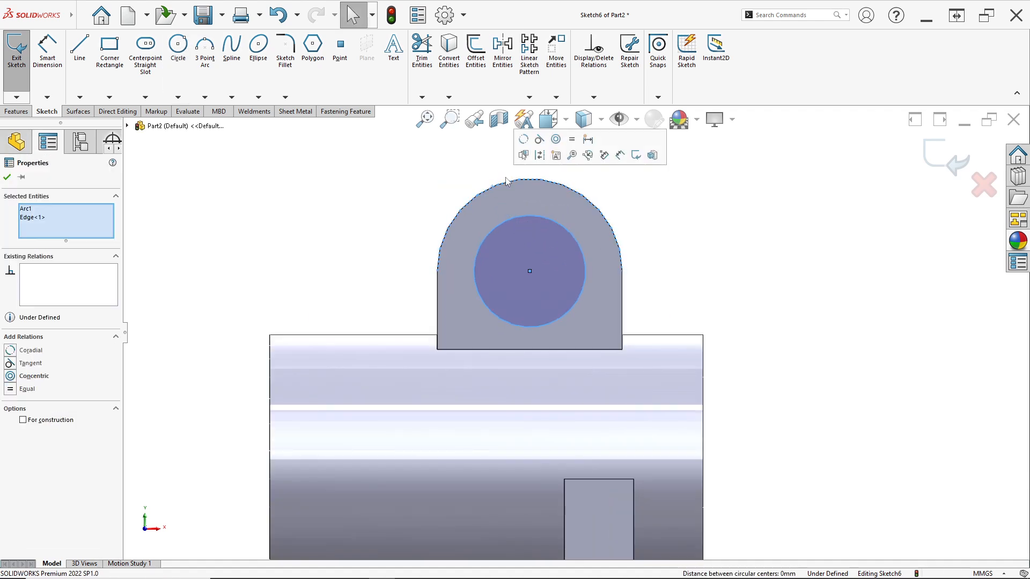
{"action": "left_click", "coordinate": [556, 140]}
{"action": "left_click", "coordinate": [373, 189]}
Dimension the hole circle and set its diameter to 16 mm
{"action": "left_click", "coordinate": [48, 48]}
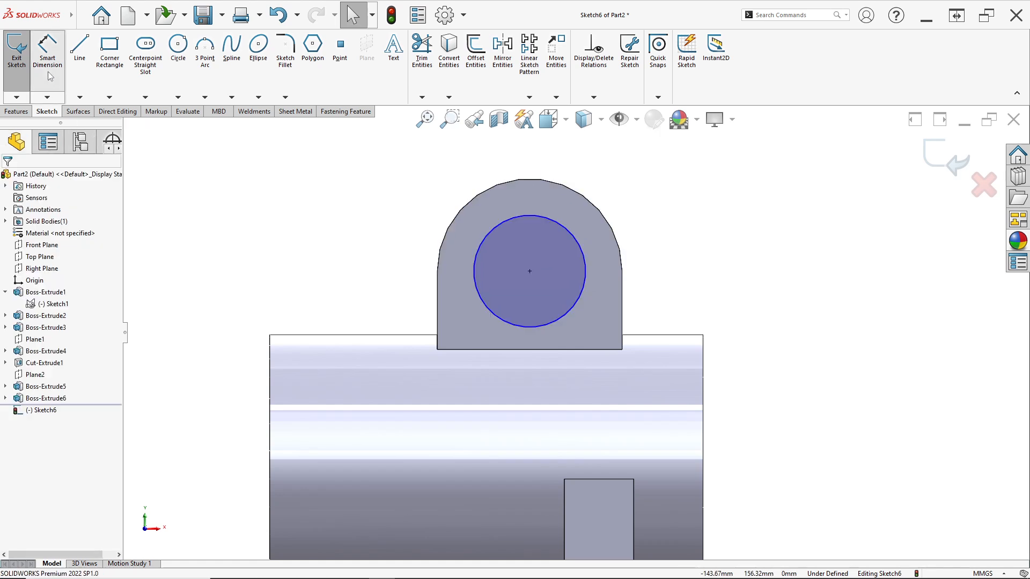
{"action": "left_click", "coordinate": [583, 265]}
{"action": "left_click", "coordinate": [666, 195]}
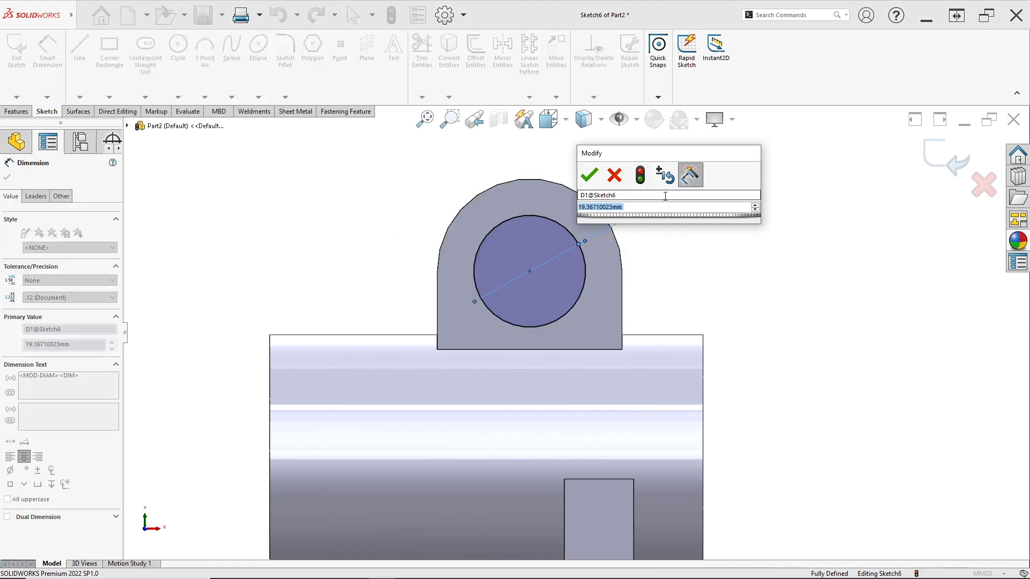
{"action": "type", "text": "16"}
{"action": "key", "text": "Return"}
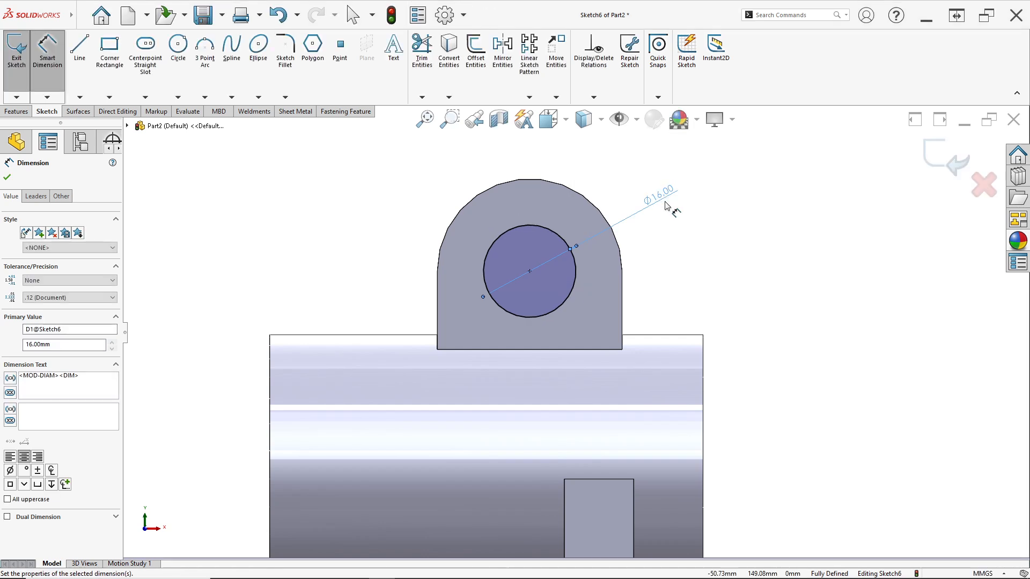
Cut the circle through the lug with an Extruded Cut set to Through All
{"action": "left_click", "coordinate": [28, 112]}
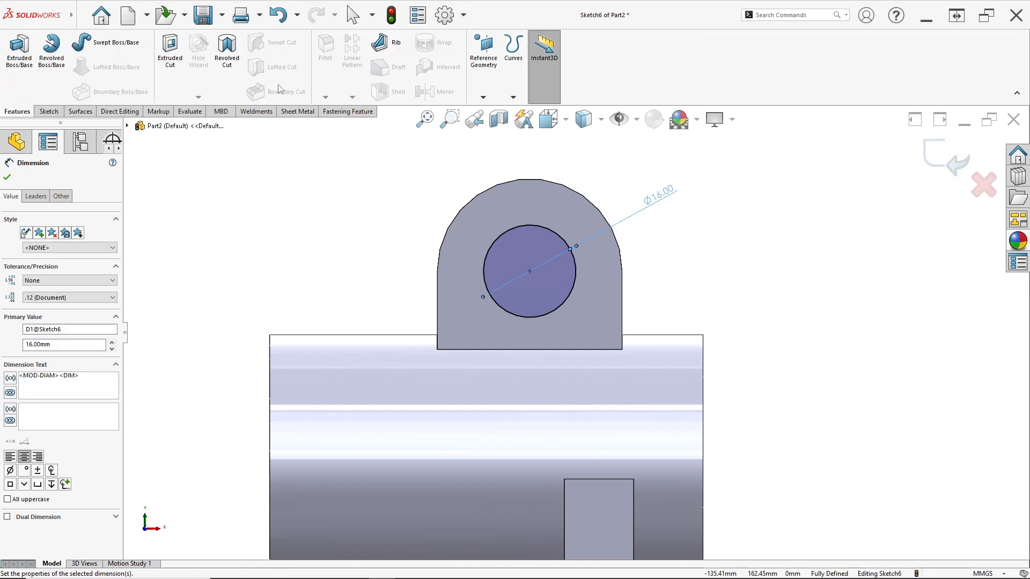
{"action": "left_click", "coordinate": [170, 50]}
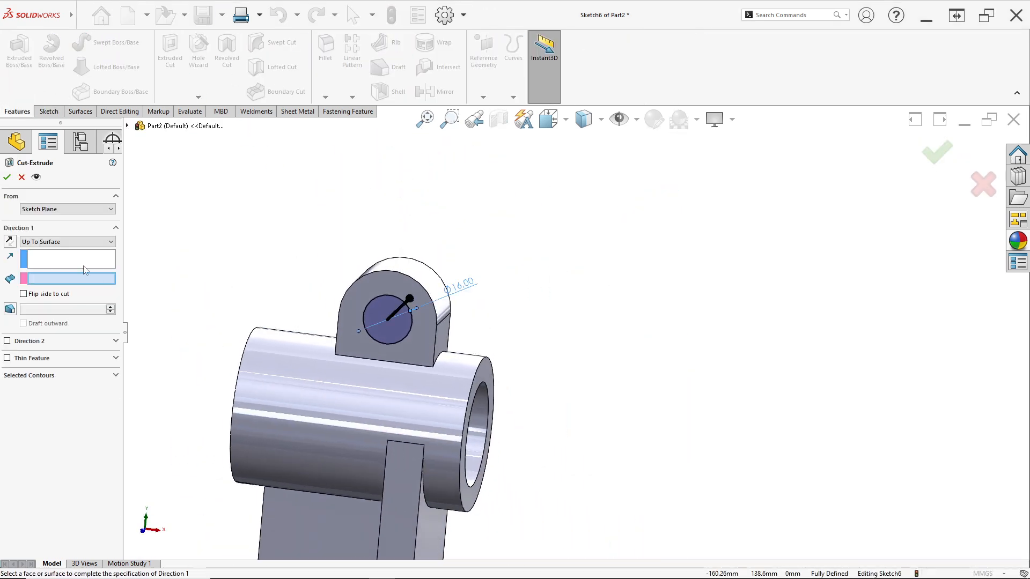
{"action": "left_click", "coordinate": [64, 242]}
{"action": "left_click", "coordinate": [64, 259]}
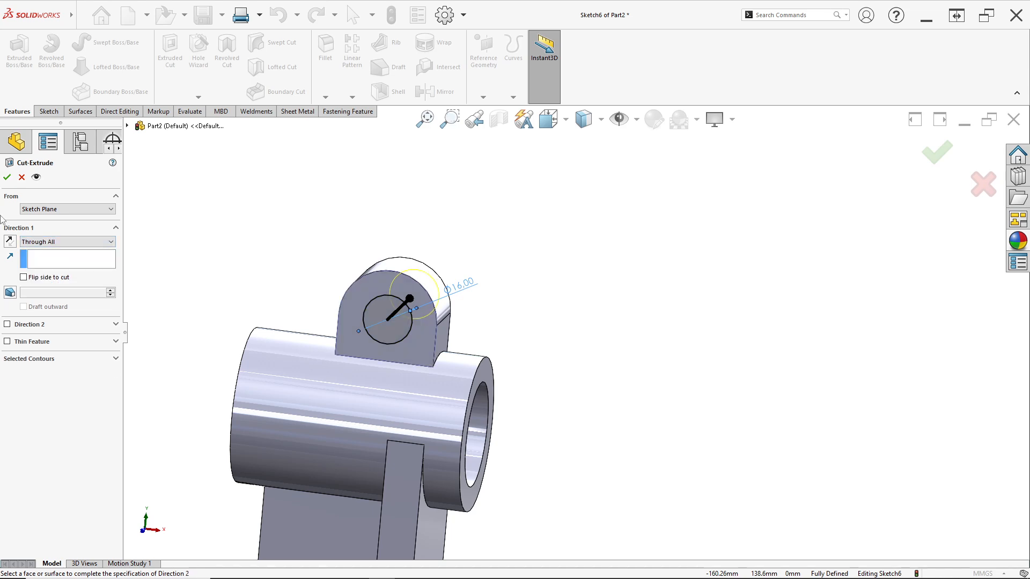
{"action": "left_click", "coordinate": [6, 177]}
{"action": "middle_click_drag", "start_coordinate": [389, 254], "coordinate": [368, 249]}
Check the slot in the reference drawing and sketch a rectangle about 12 by 59 mm on the cylinder's end face, from above the lug into the bore
{"action": "key", "text": "alt+Tab"}
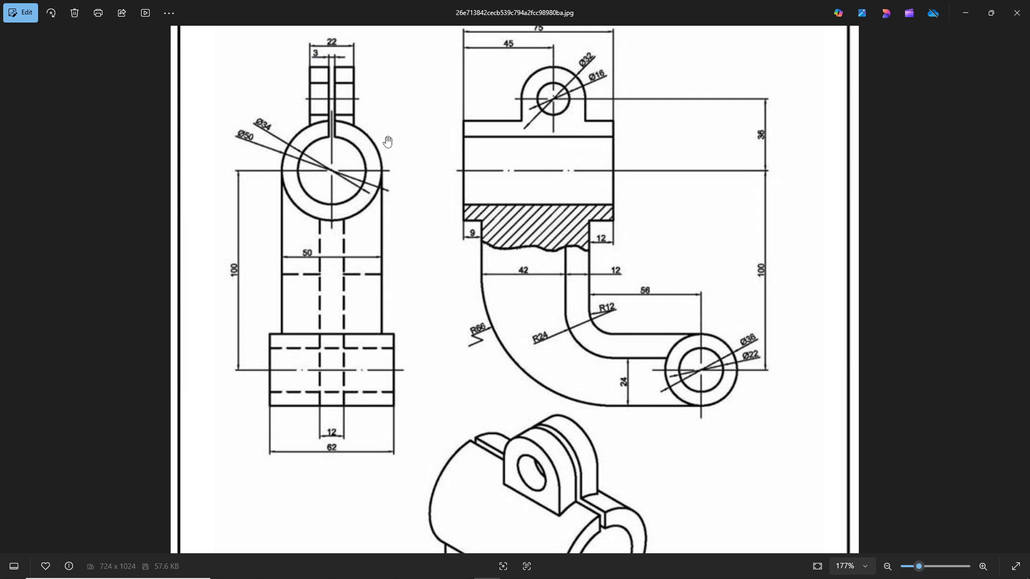
{"action": "key", "text": "alt+Tab"}
{"action": "middle_click_drag", "start_coordinate": [499, 287], "coordinate": [457, 256]}
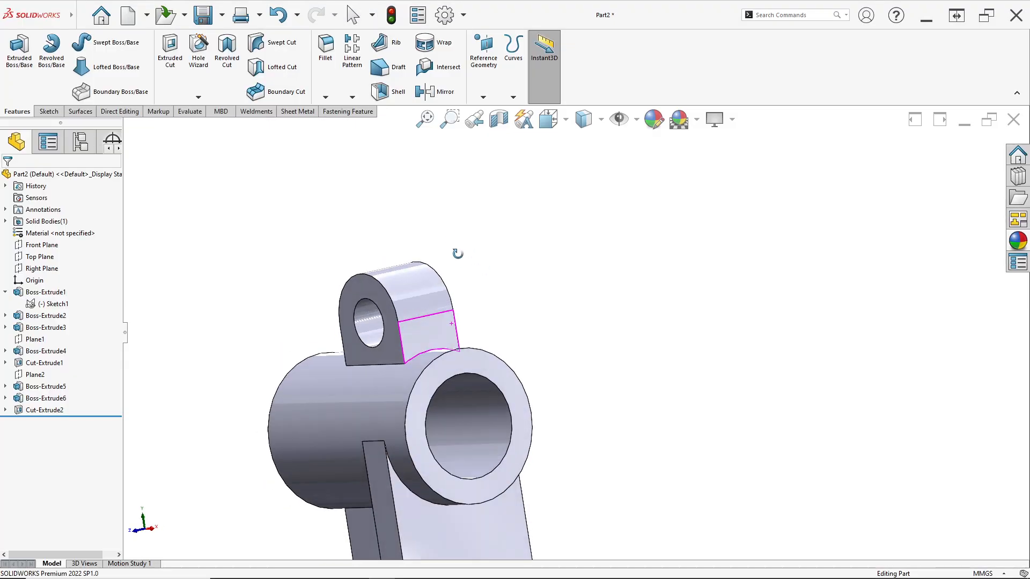
{"action": "right_click", "coordinate": [459, 359]}
{"action": "left_click", "coordinate": [489, 325]}
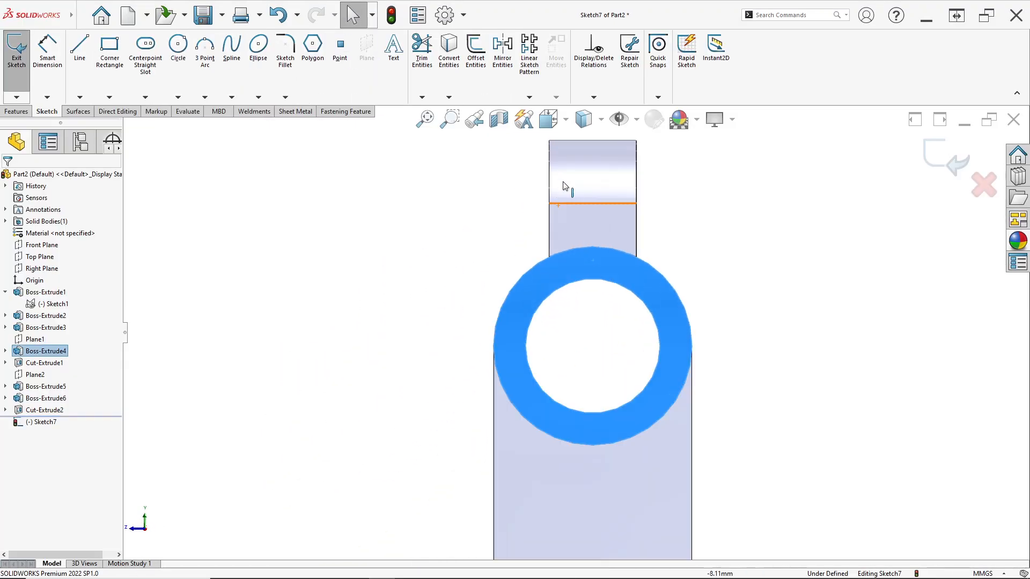
{"action": "left_click", "coordinate": [117, 62]}
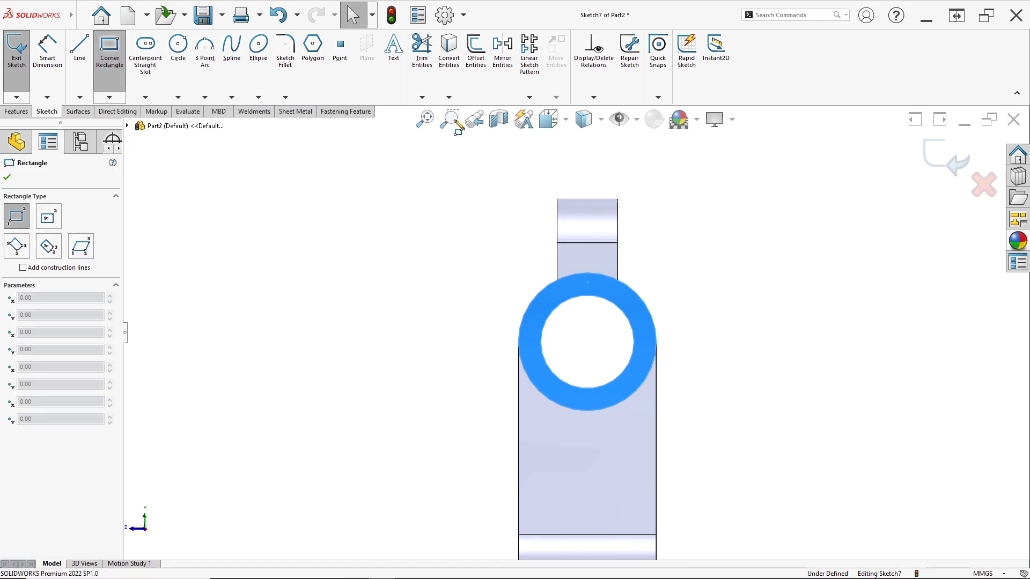
{"action": "left_click", "coordinate": [571, 176]}
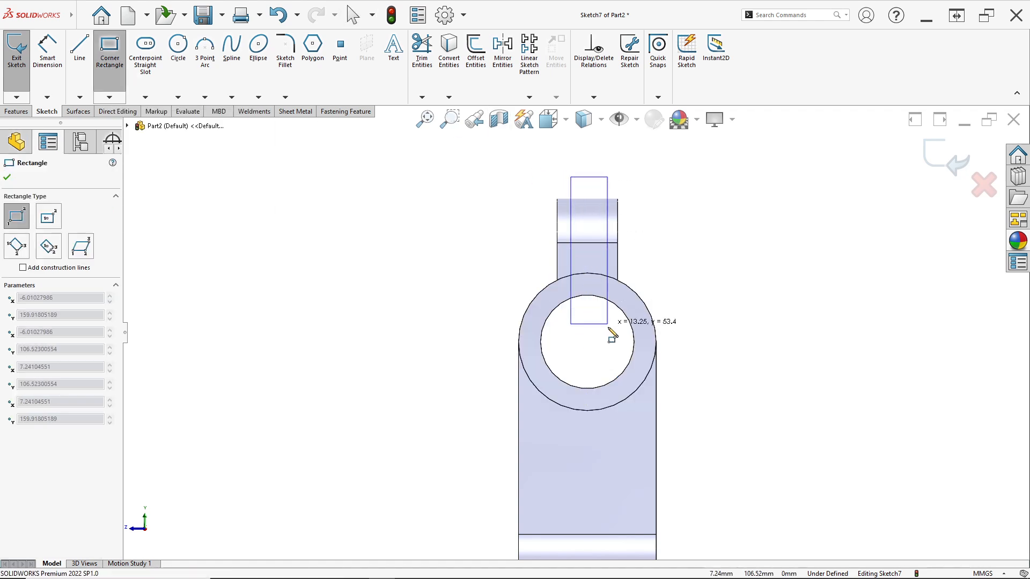
{"action": "left_click", "coordinate": [604, 341]}
{"action": "key", "text": "Escape"}
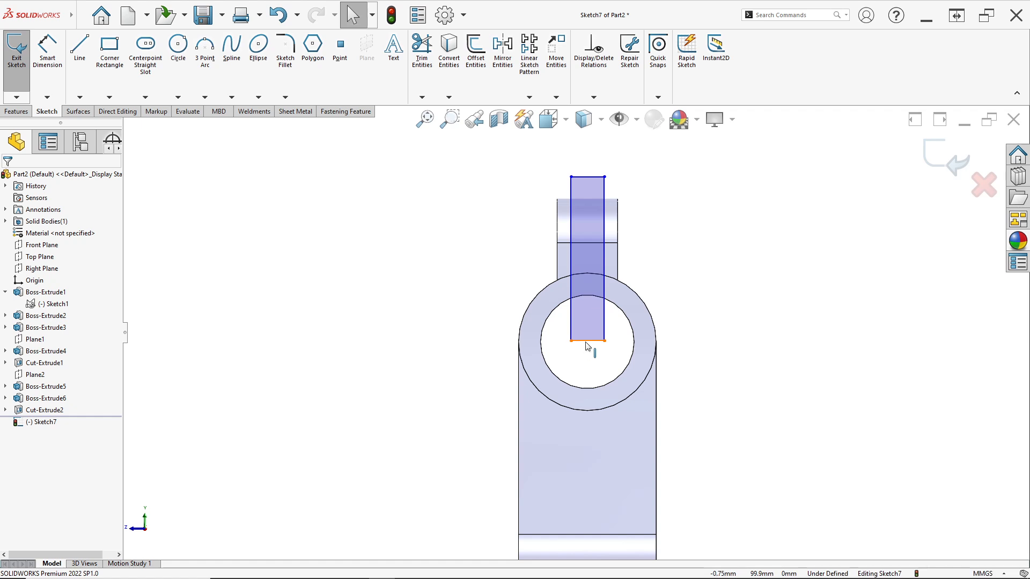
Add a vertical relation between the midpoint of the slot rectangle's lower line and the origin
{"action": "left_click", "coordinate": [588, 341]}
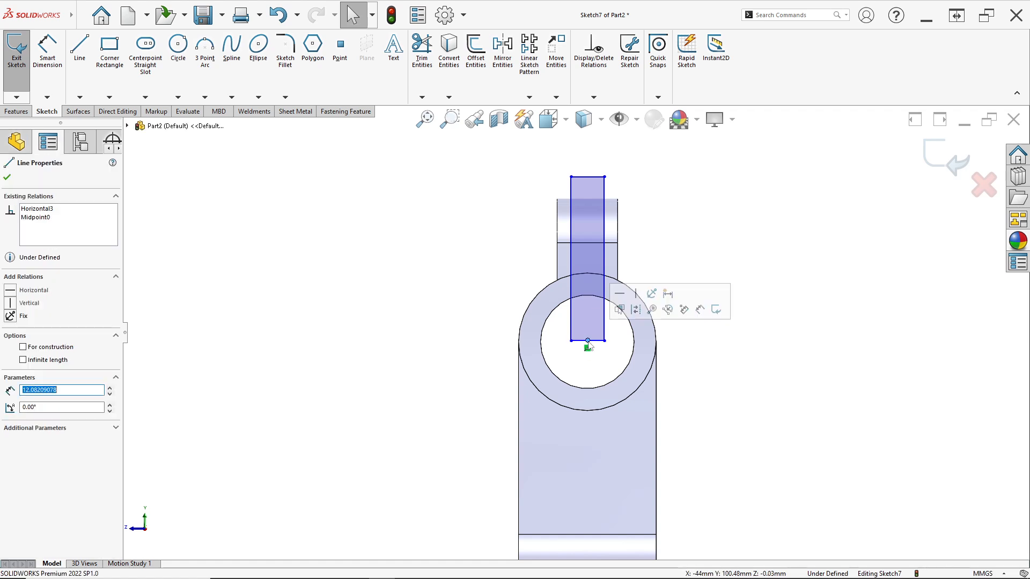
{"action": "scroll", "coordinate": [574, 333], "scroll_direction": "up", "scroll_amount": 3}
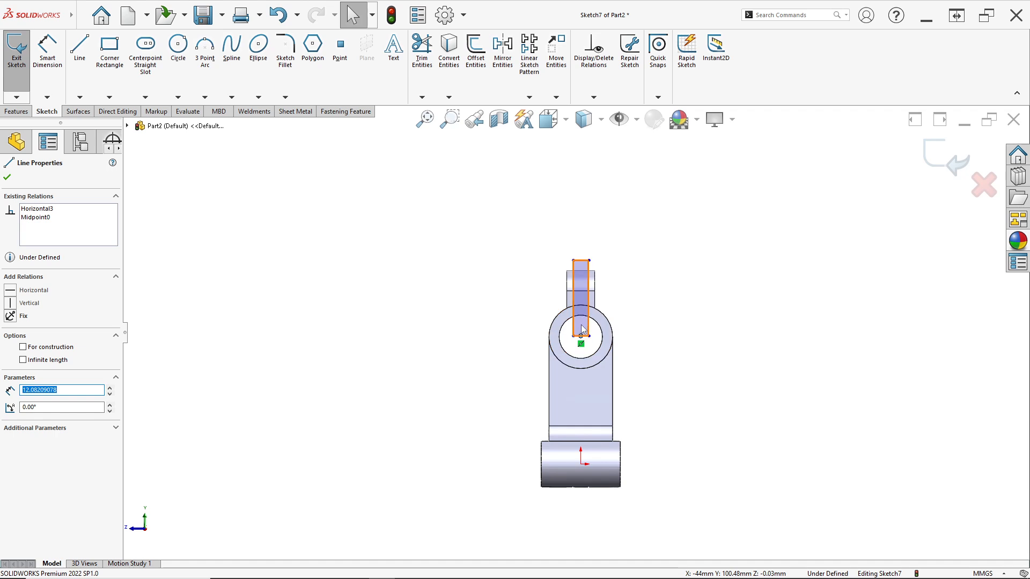
{"action": "scroll", "coordinate": [583, 349], "scroll_direction": "down", "scroll_amount": 2}
{"action": "scroll", "coordinate": [575, 440], "scroll_direction": "up", "scroll_amount": 2}
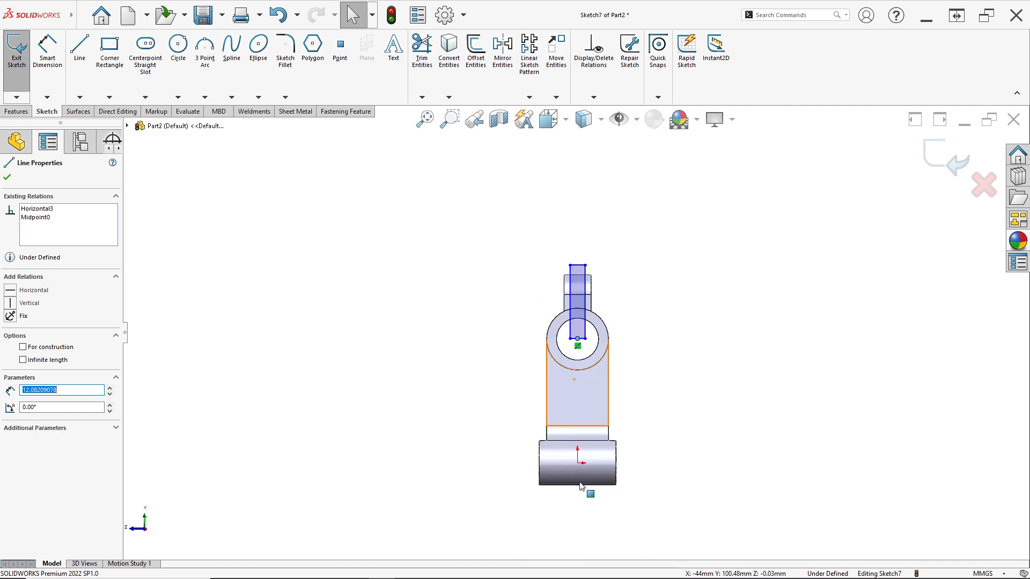
{"action": "left_click", "coordinate": [579, 445], "text": "ctrl"}
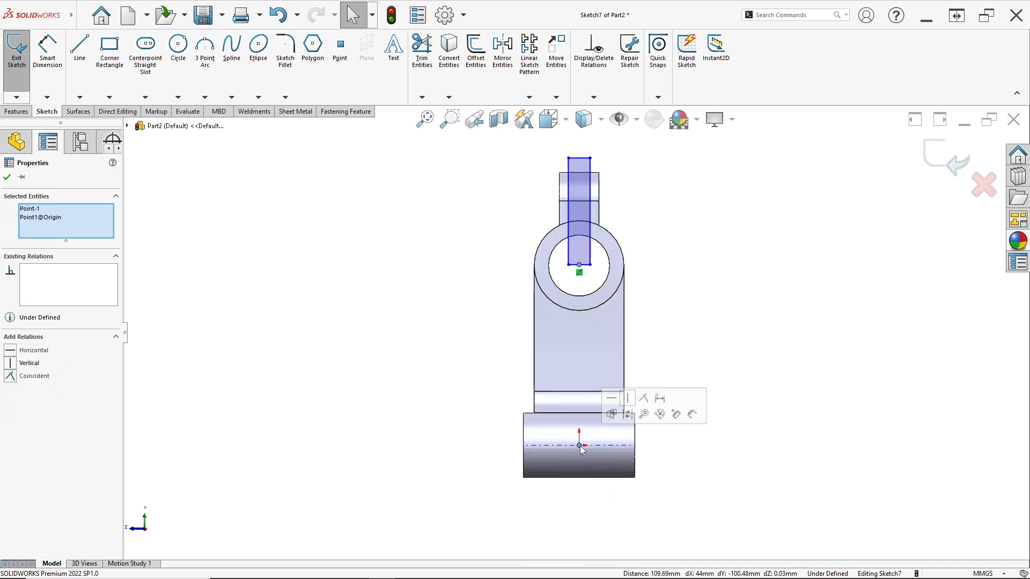
{"action": "left_click", "coordinate": [629, 403]}
{"action": "scroll", "coordinate": [590, 284], "scroll_direction": "down", "scroll_amount": 4}
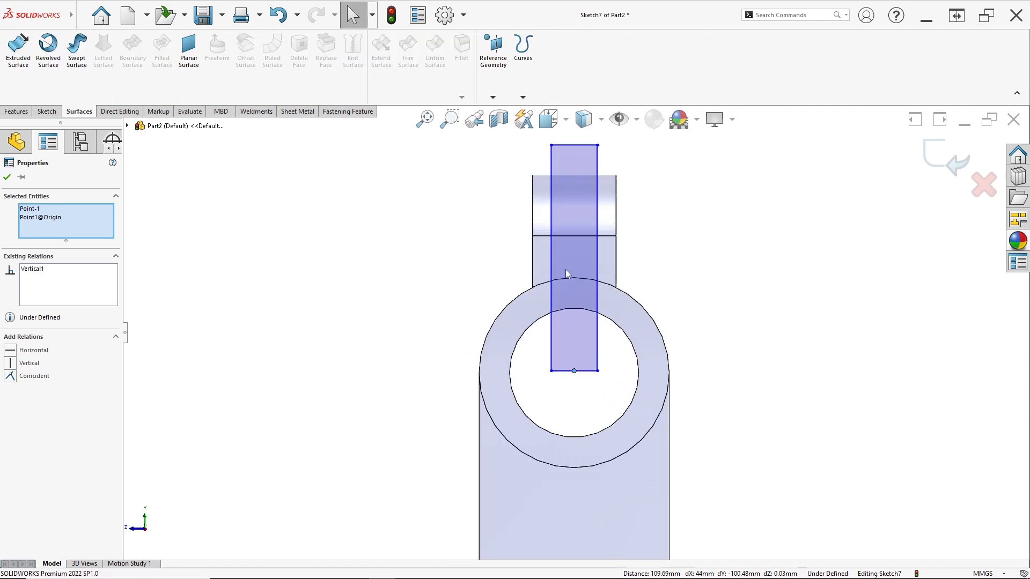
{"action": "middle_click_drag", "start_coordinate": [567, 273], "coordinate": [579, 312], "text": "ctrl"}
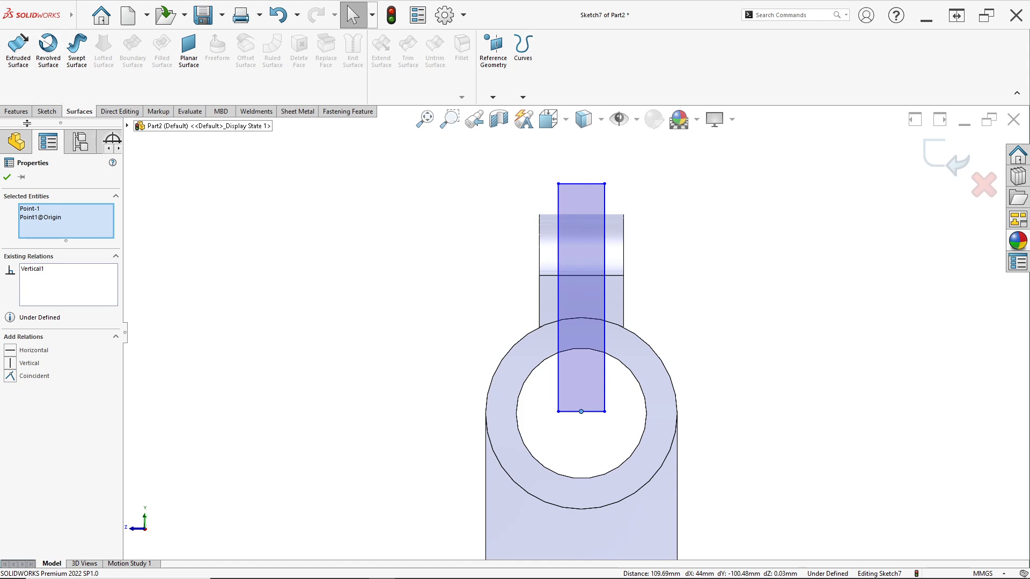
Check the gap between each long side of the slot rectangle and the adjacent lug edge with trial Smart Dimensions
{"action": "left_click", "coordinate": [16, 111]}
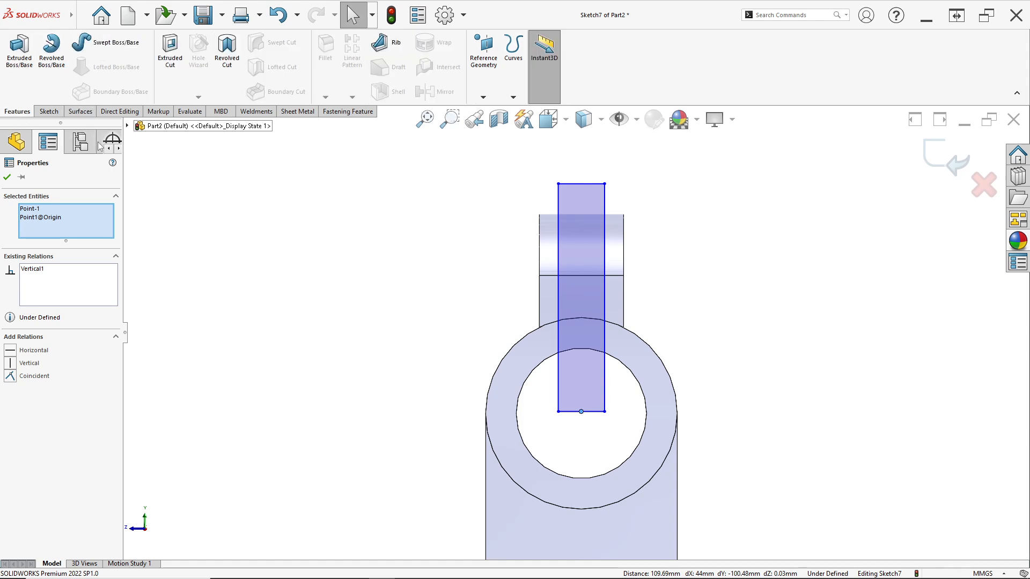
{"action": "left_click", "coordinate": [48, 111]}
{"action": "key", "text": "Escape"}
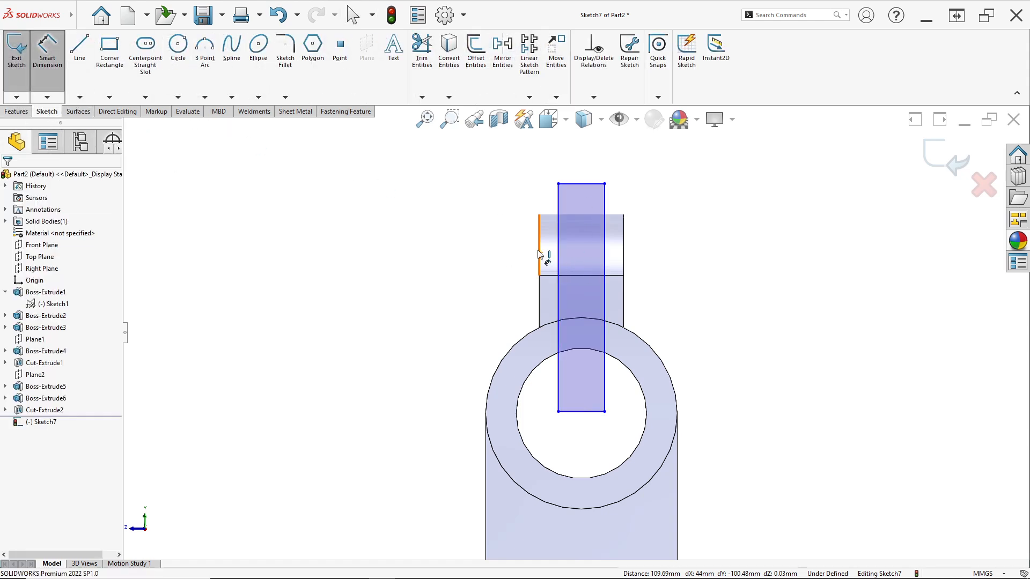
{"action": "left_click", "coordinate": [558, 253]}
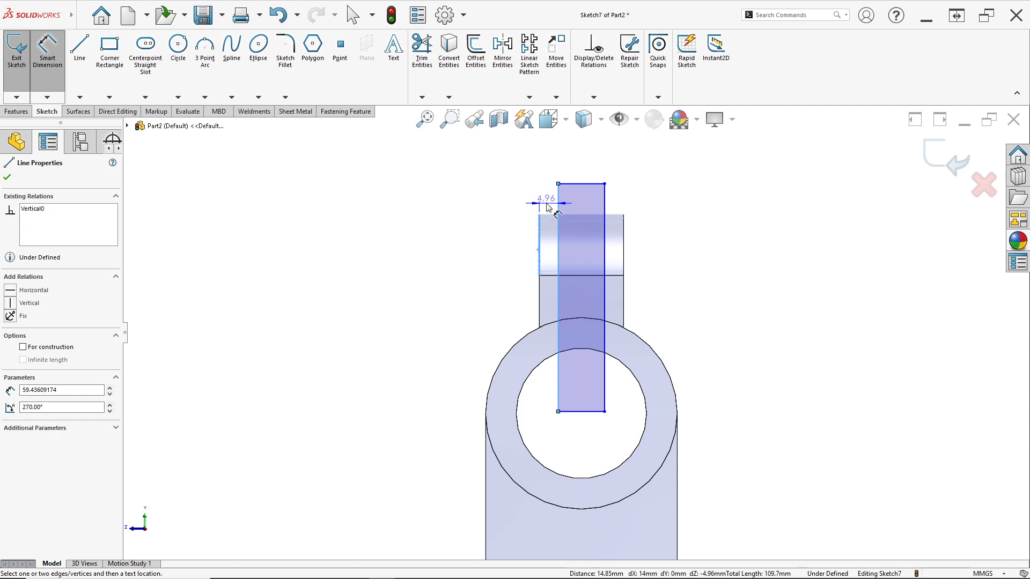
{"action": "key", "text": "Escape"}
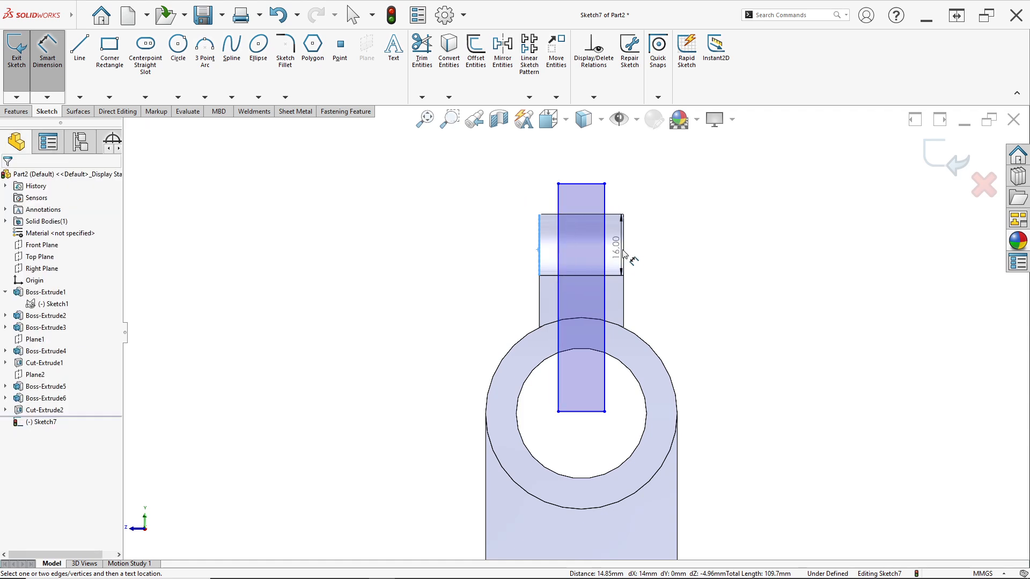
{"action": "left_click", "coordinate": [605, 250]}
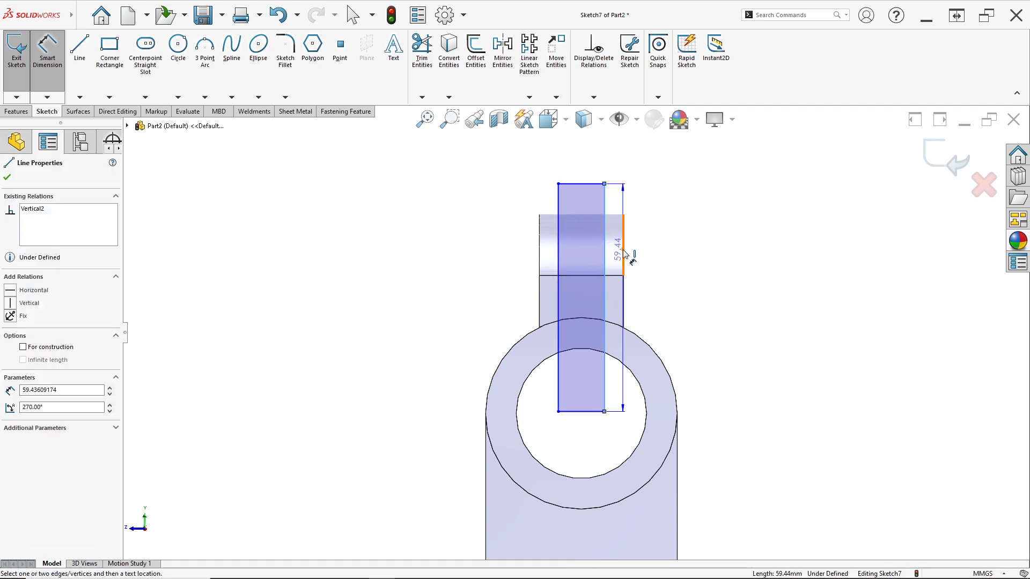
{"action": "left_click", "coordinate": [622, 224]}
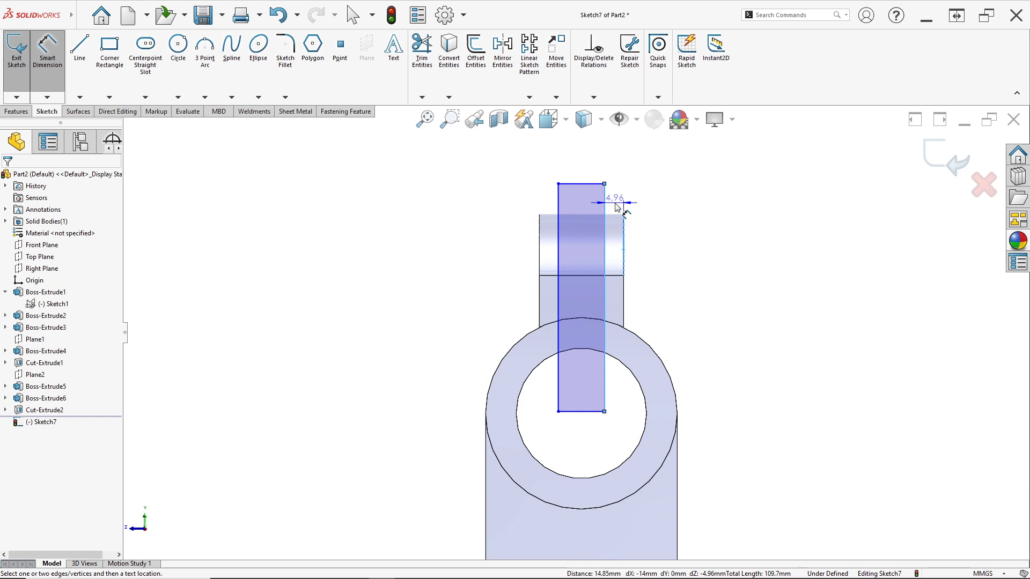
{"action": "key", "text": "Escape"}
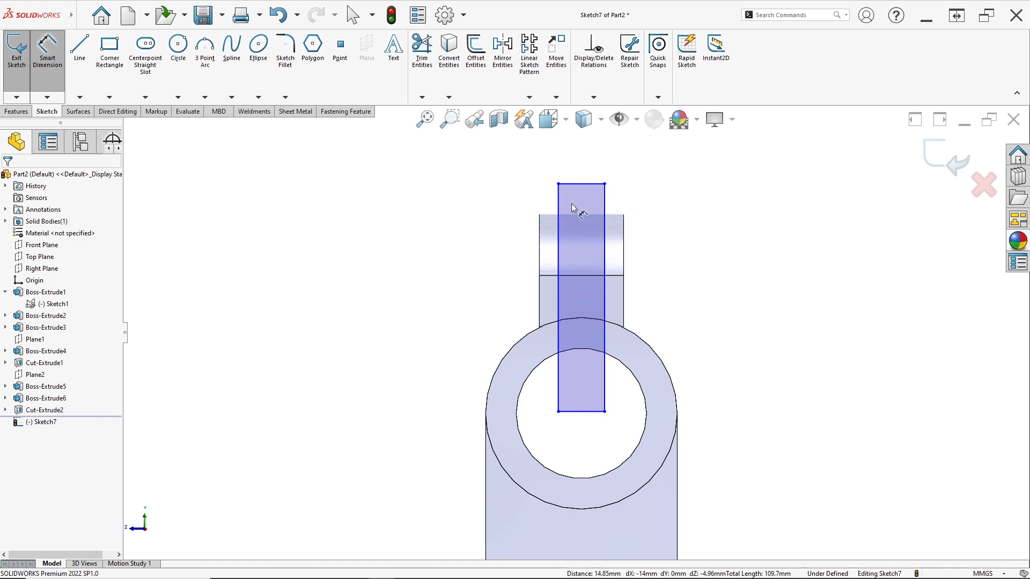
Dimension the slot rectangle's upper line, set the width to 3 mm, and check it against the reference drawing
{"action": "scroll", "coordinate": [613, 329], "scroll_direction": "up", "scroll_amount": 4}
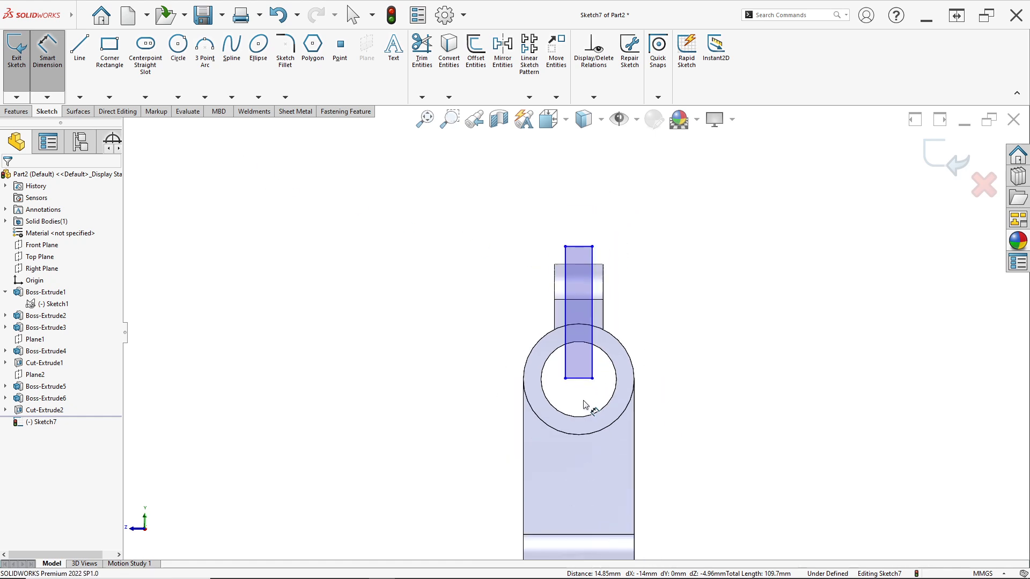
{"action": "scroll", "coordinate": [574, 144], "scroll_direction": "up", "scroll_amount": 2}
{"action": "scroll", "coordinate": [583, 164], "scroll_direction": "down", "scroll_amount": 2}
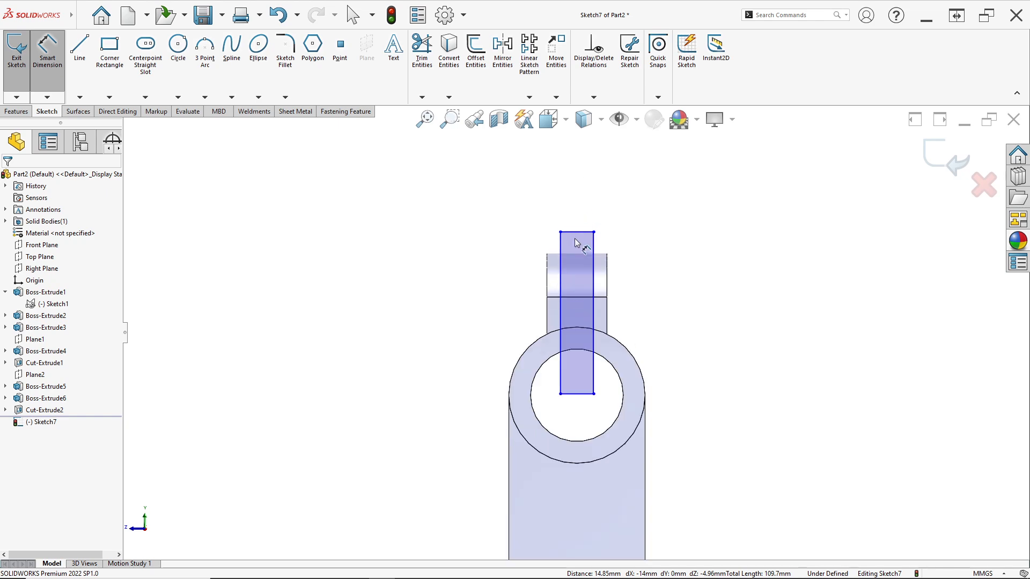
{"action": "left_click", "coordinate": [573, 231]}
{"action": "left_click", "coordinate": [580, 213]}
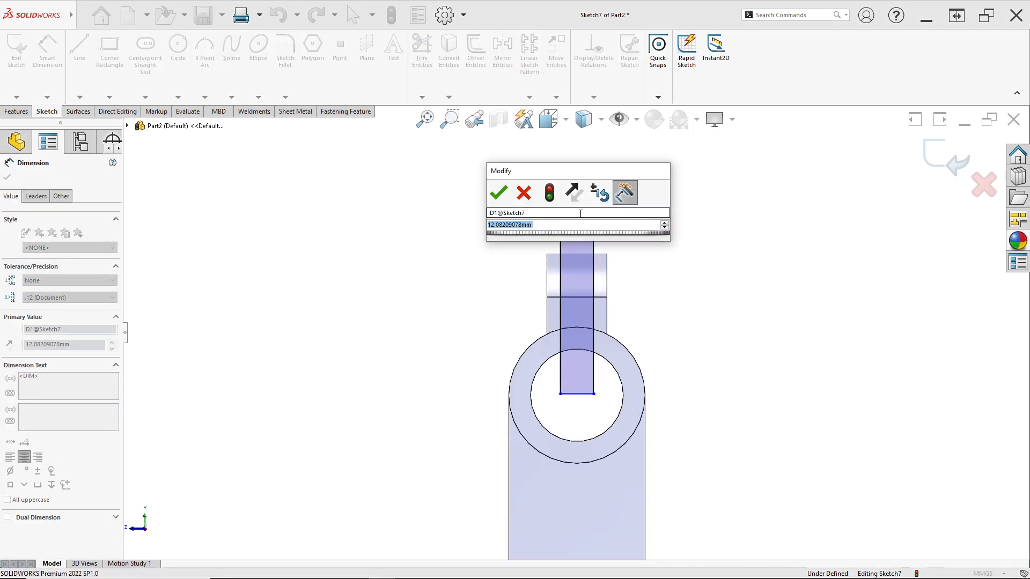
{"action": "key", "text": "Return"}
{"action": "key", "text": "alt+Tab"}
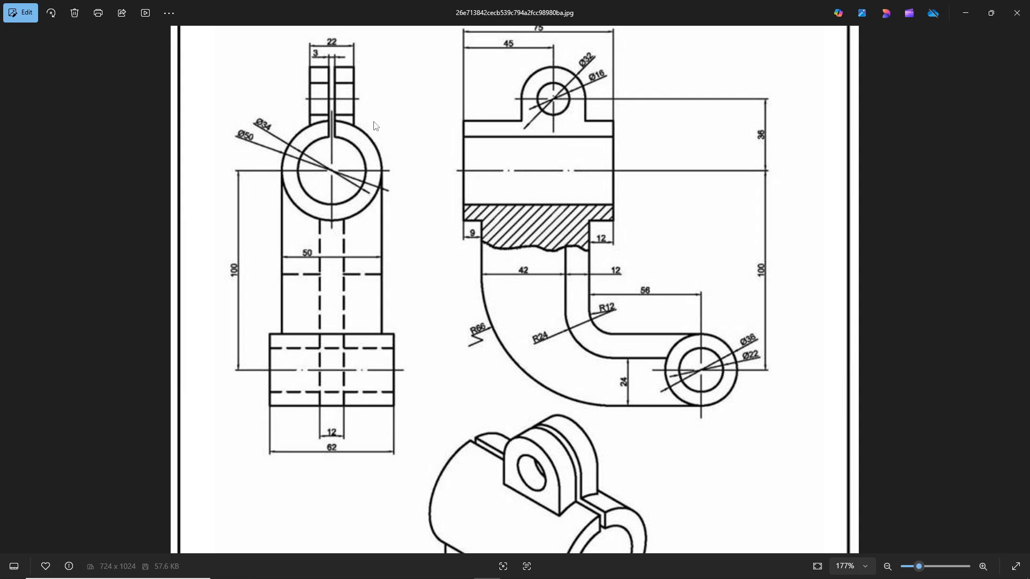
{"action": "key", "text": "alt+Tab"}
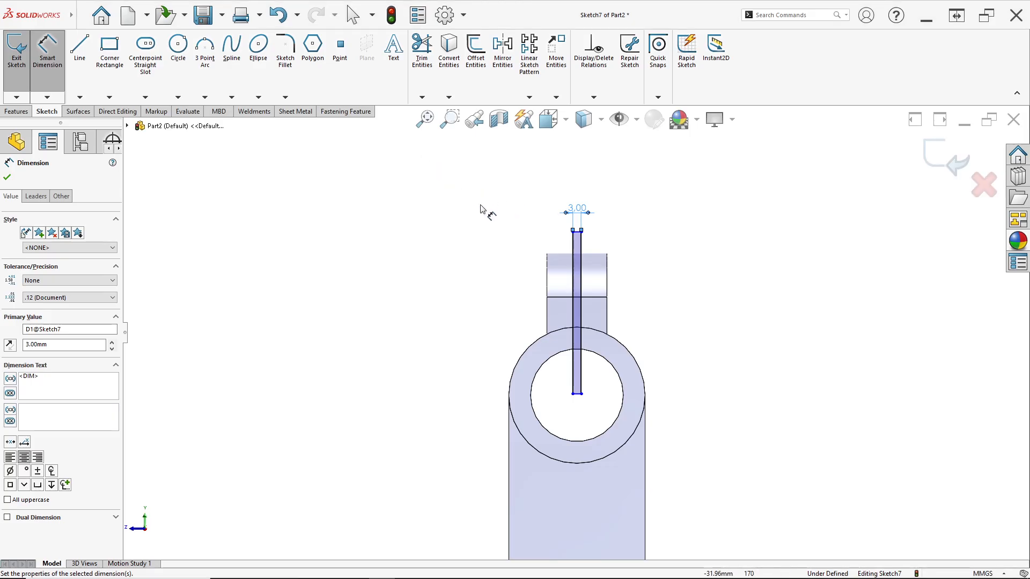
Cut the slot rectangle through the lug and cylinder wall with an Extruded Cut set to Through All, and show the part in isometric view
{"action": "left_click", "coordinate": [16, 111]}
{"action": "left_click", "coordinate": [170, 49]}
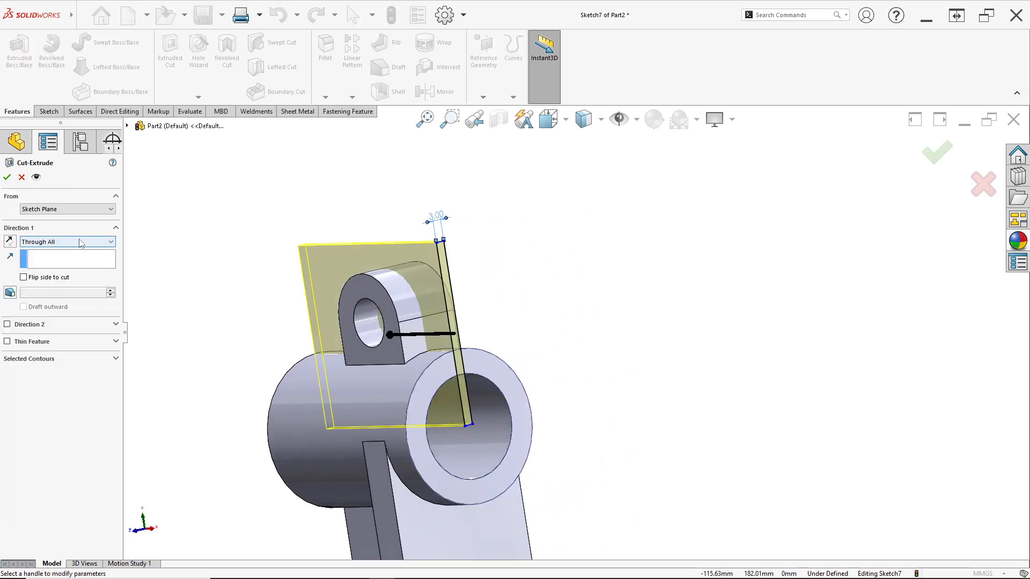
{"action": "left_click", "coordinate": [8, 177]}
{"action": "middle_click_drag", "start_coordinate": [271, 303], "coordinate": [339, 306]}
{"action": "scroll", "coordinate": [362, 356], "scroll_direction": "up", "scroll_amount": 7}
{"action": "middle_click_drag", "start_coordinate": [451, 412], "coordinate": [536, 391]}
{"action": "key", "text": "space"}
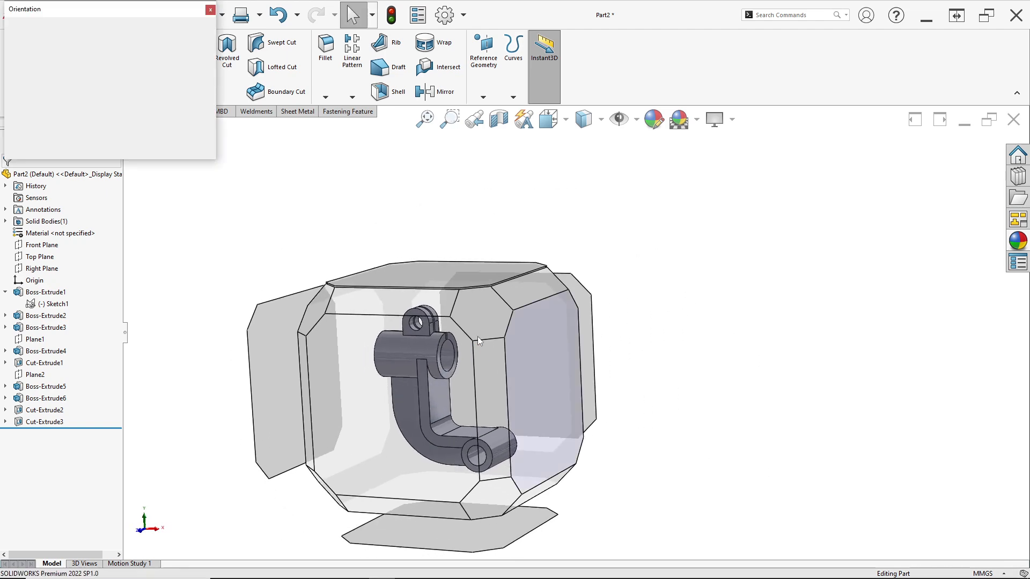
{"action": "left_click", "coordinate": [477, 336]}
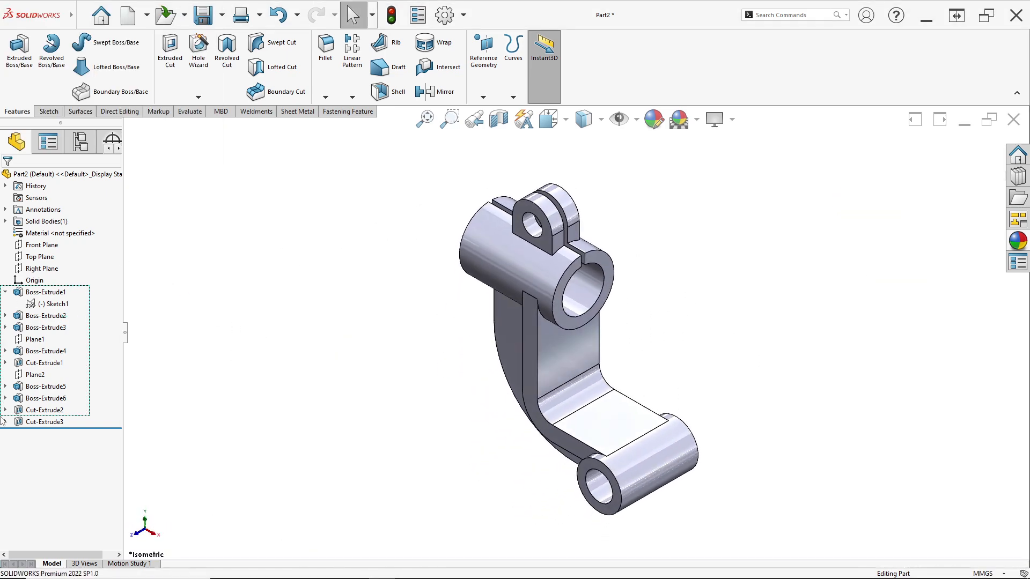
Select all the part's features in the tree and apply the polished platinum metal appearance to them
{"action": "left_click_drag", "start_coordinate": [3, 420], "coordinate": [3, 423]}
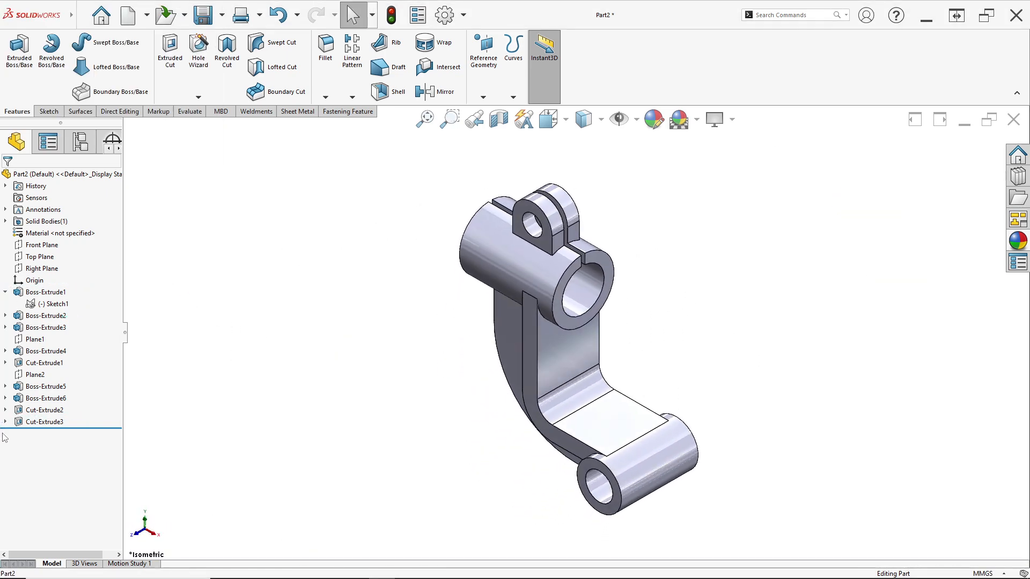
{"action": "left_click", "coordinate": [1017, 241]}
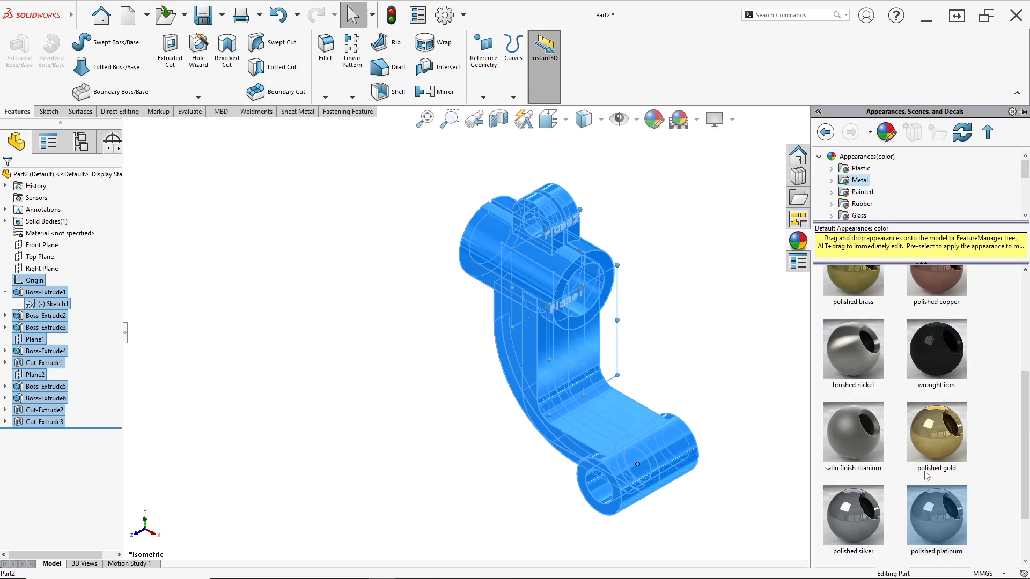
{"action": "double_click", "coordinate": [928, 513]}
Inspect the finished bracket from several angles and return it to the isometric view
{"action": "middle_click_drag", "start_coordinate": [553, 362], "coordinate": [618, 313]}
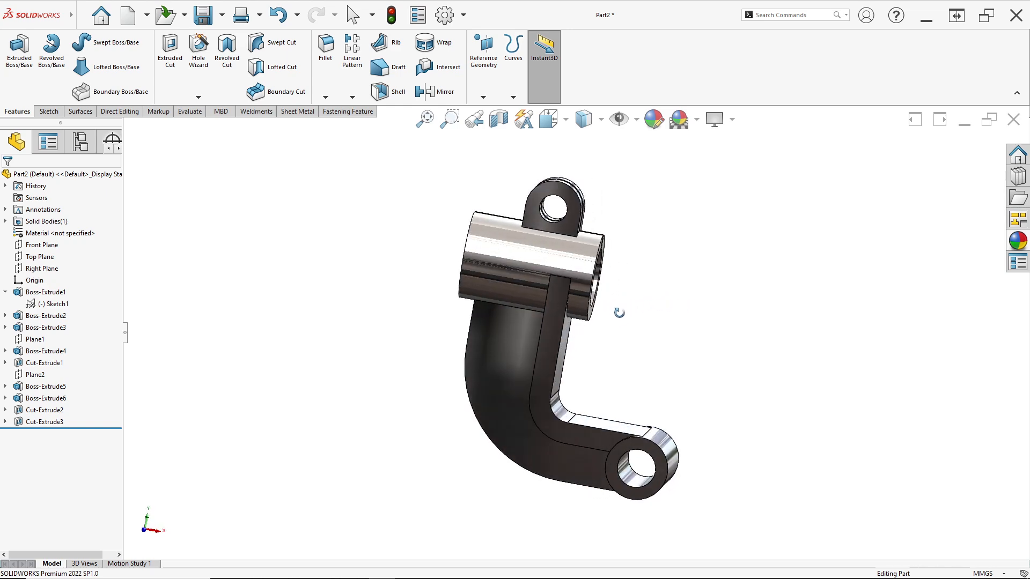
{"action": "middle_click_drag", "start_coordinate": [619, 312], "coordinate": [606, 270]}
{"action": "key", "text": "space"}
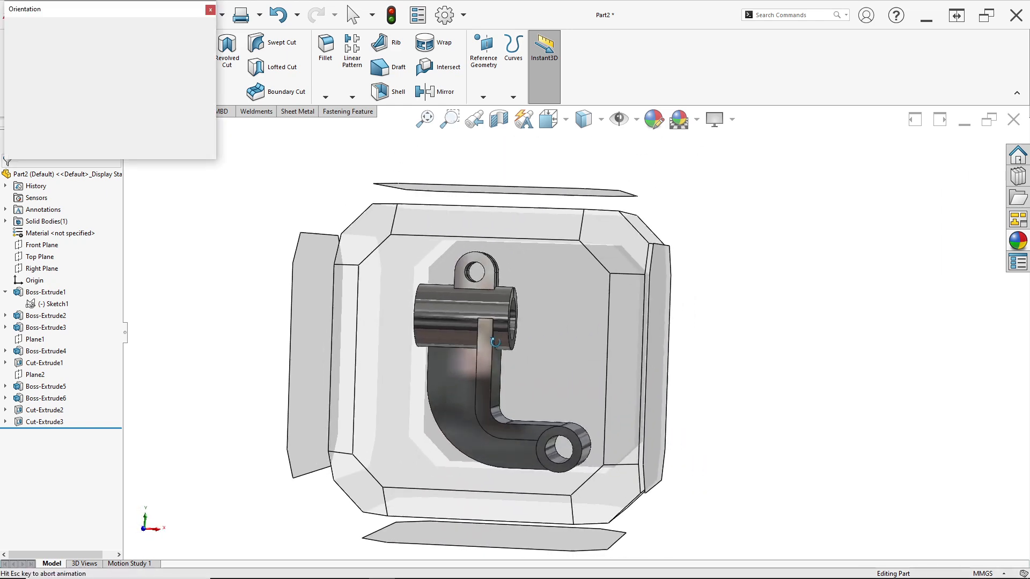
{"action": "left_click", "coordinate": [535, 296]}
{"action": "middle_click_drag", "start_coordinate": [619, 322], "coordinate": [644, 354]}
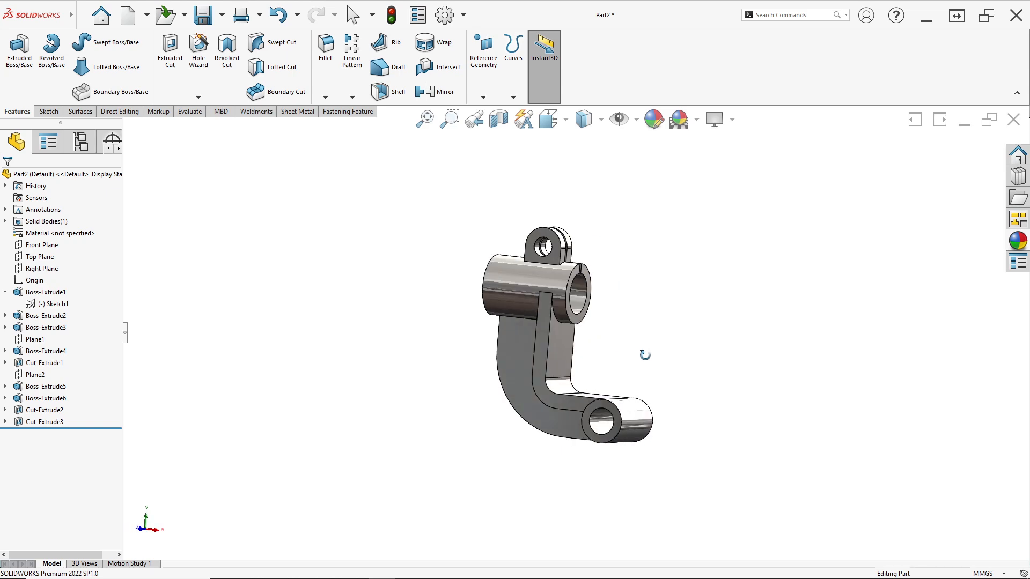
{"action": "key", "text": "space"}
{"action": "left_click", "coordinate": [504, 307]}
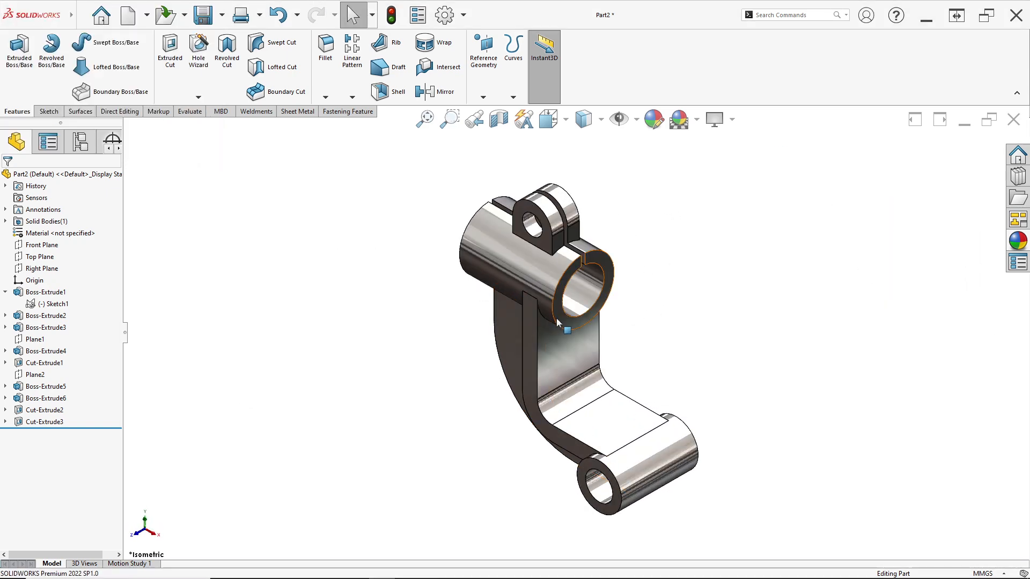